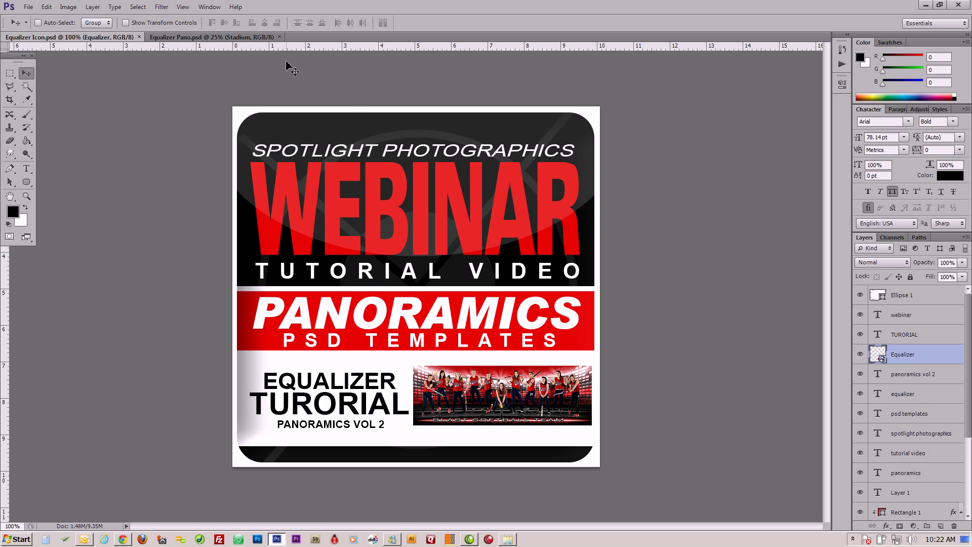
# Step: Switch to the Equalizer Pano.psd document and examine its layer stack from Team Layer down to Stadium
pyautogui.click(222, 38)
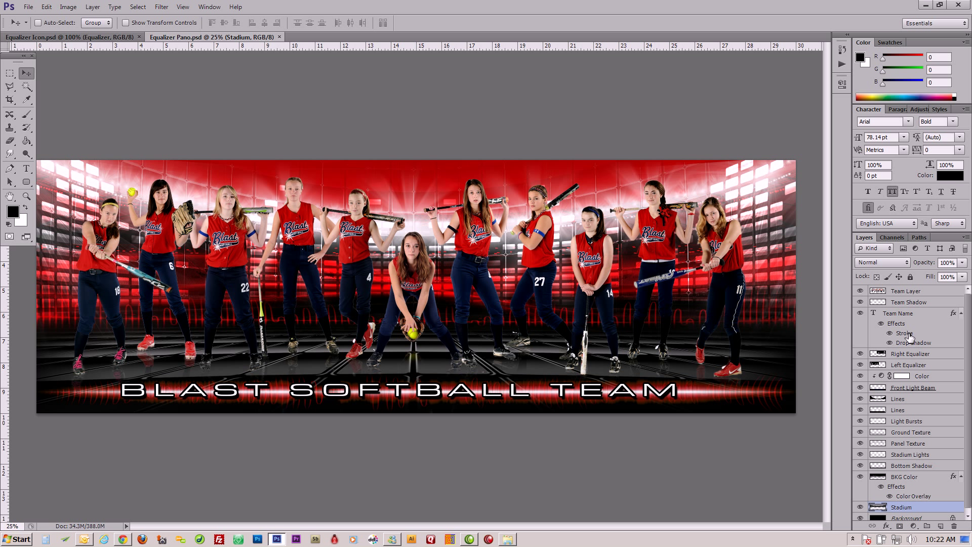
pyautogui.moveTo(970, 317); pyautogui.dragTo(970, 299)
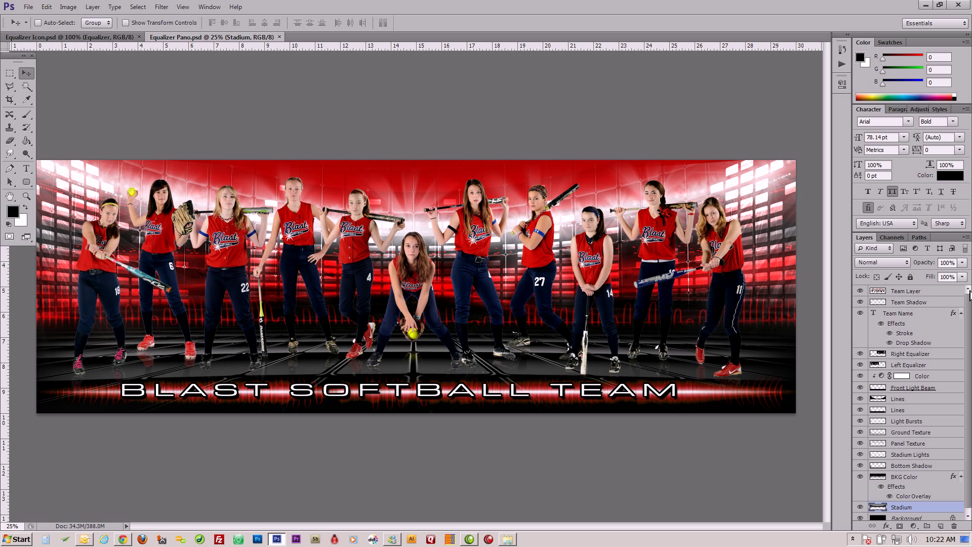
pyautogui.click(906, 304)
pyautogui.click(924, 315)
pyautogui.click(915, 365)
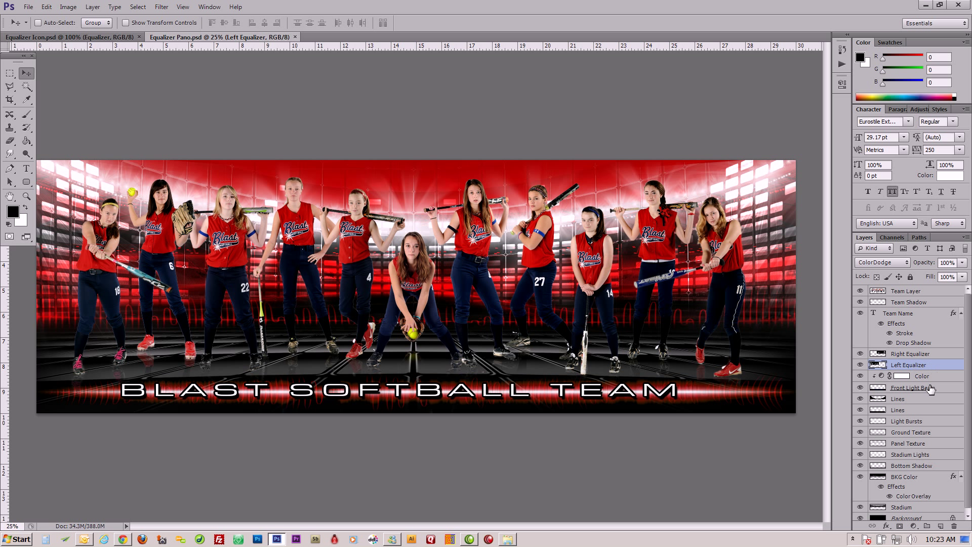
pyautogui.click(906, 389)
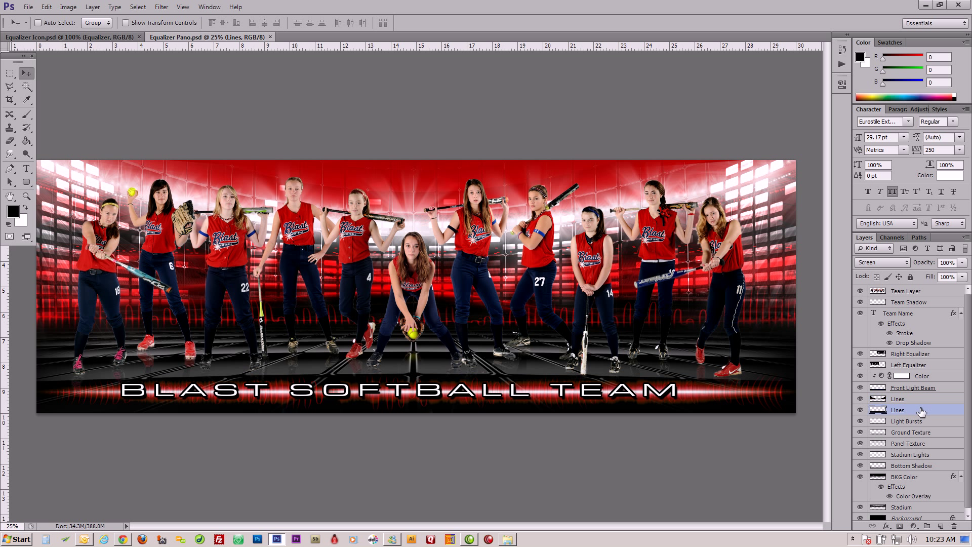
pyautogui.click(933, 424)
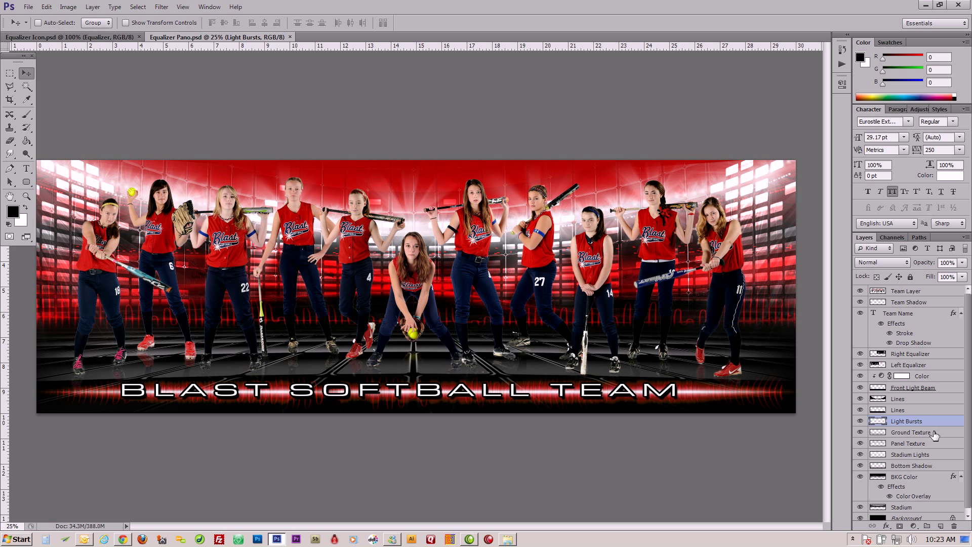
pyautogui.click(936, 448)
pyautogui.click(937, 455)
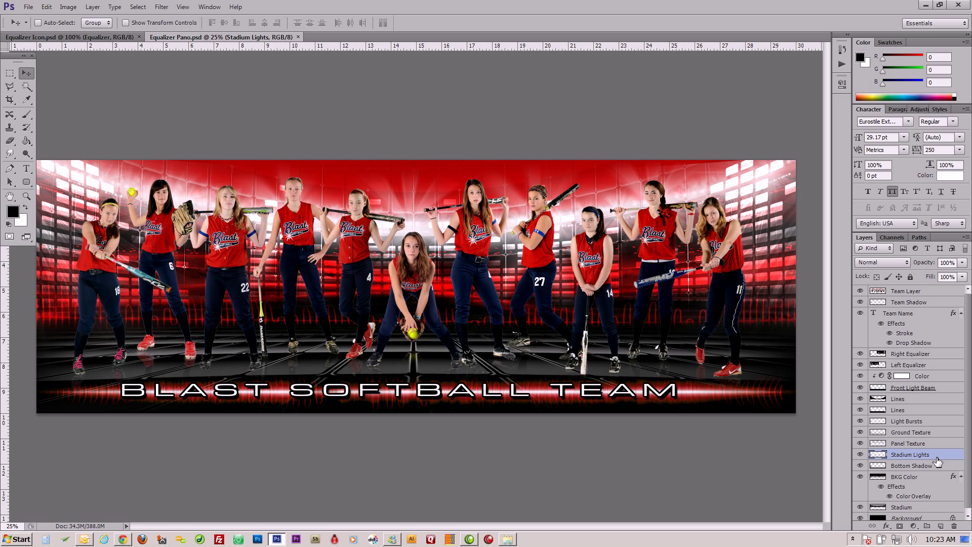
pyautogui.click(934, 473)
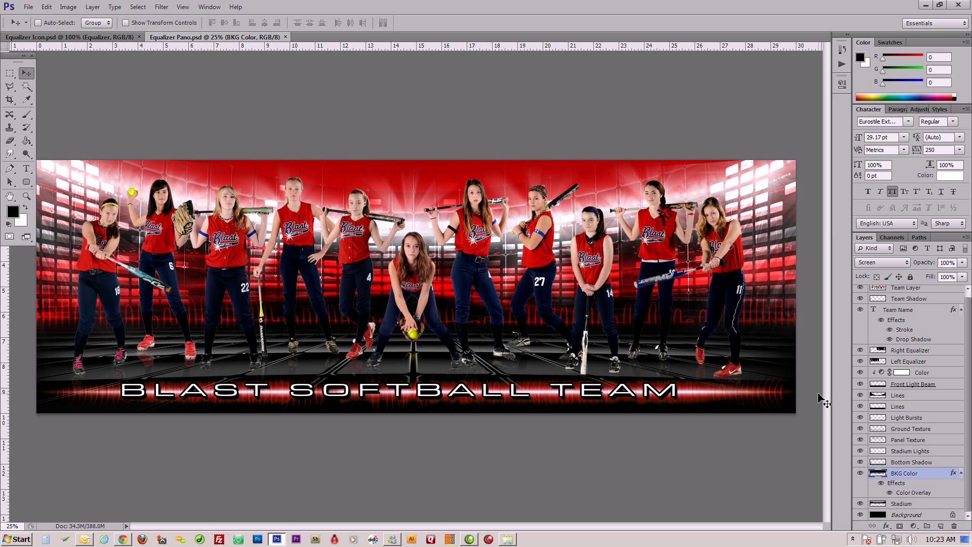
pyautogui.click(928, 504)
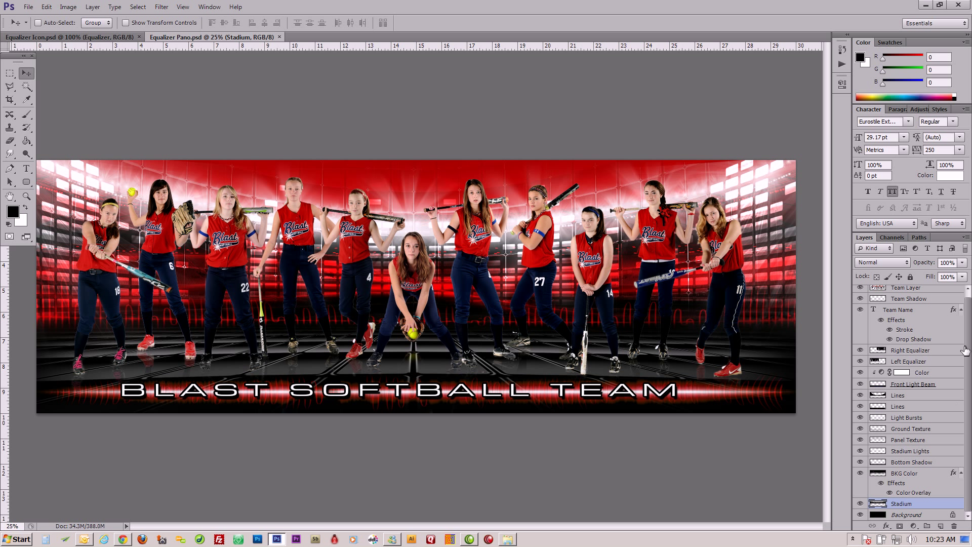
pyautogui.moveTo(970, 328); pyautogui.dragTo(970, 317)
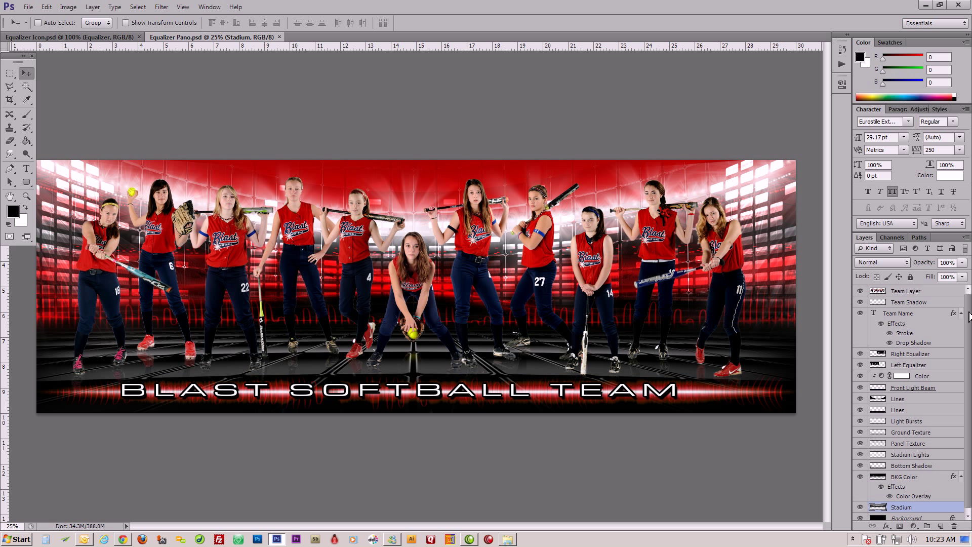
# Step: Hide the layers one by one from Team Layer downward to inspect each element, and show them all again
pyautogui.click(860, 291)
pyautogui.click(861, 303)
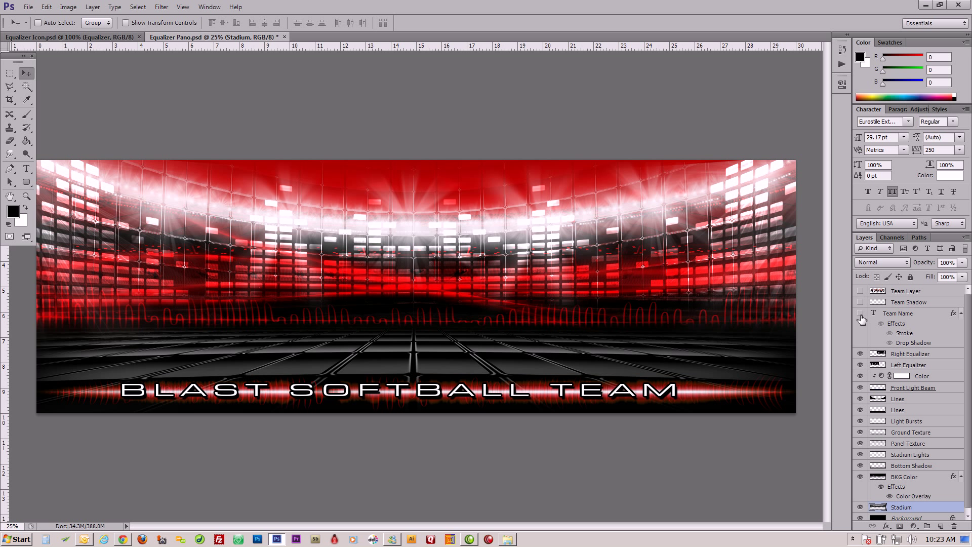
pyautogui.click(861, 313)
pyautogui.click(860, 353)
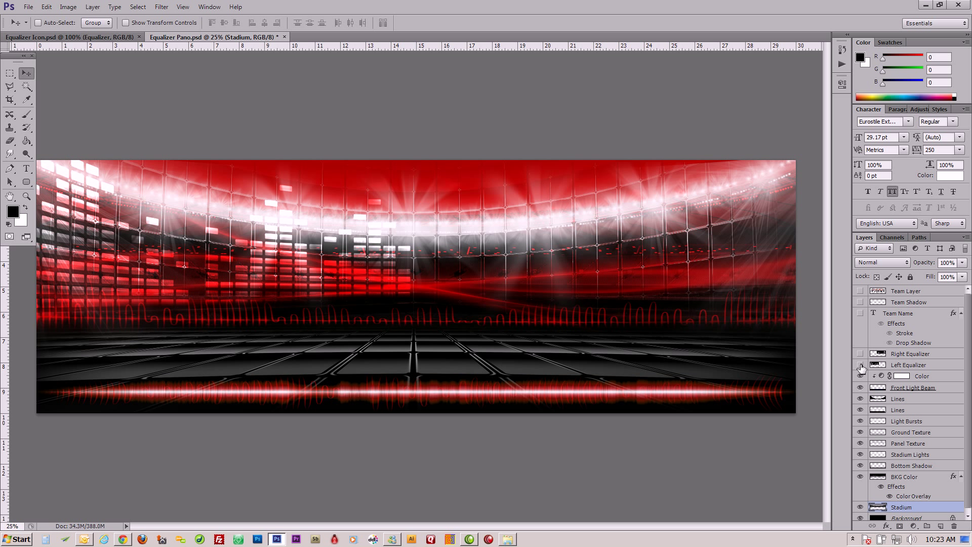
pyautogui.click(860, 365)
pyautogui.click(860, 377)
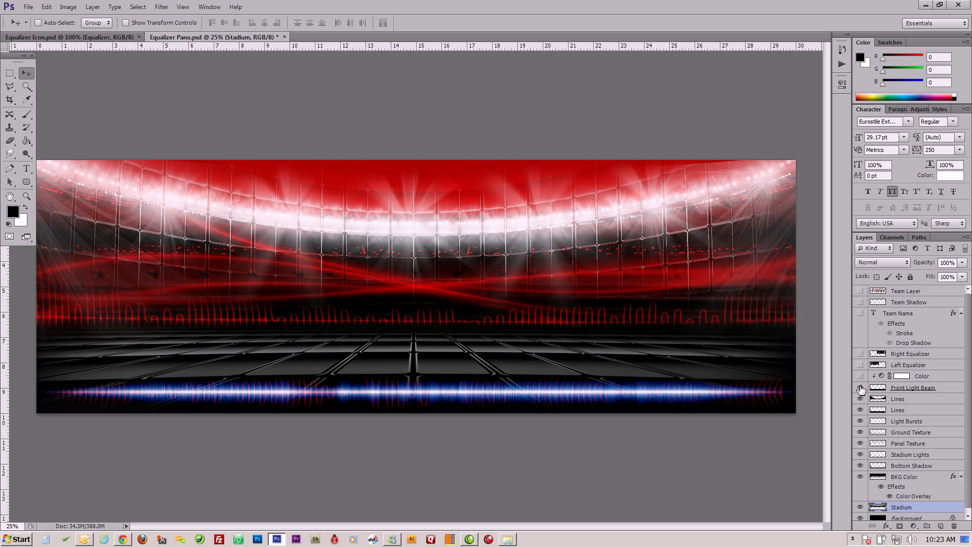
pyautogui.click(861, 388)
pyautogui.click(861, 399)
pyautogui.click(861, 410)
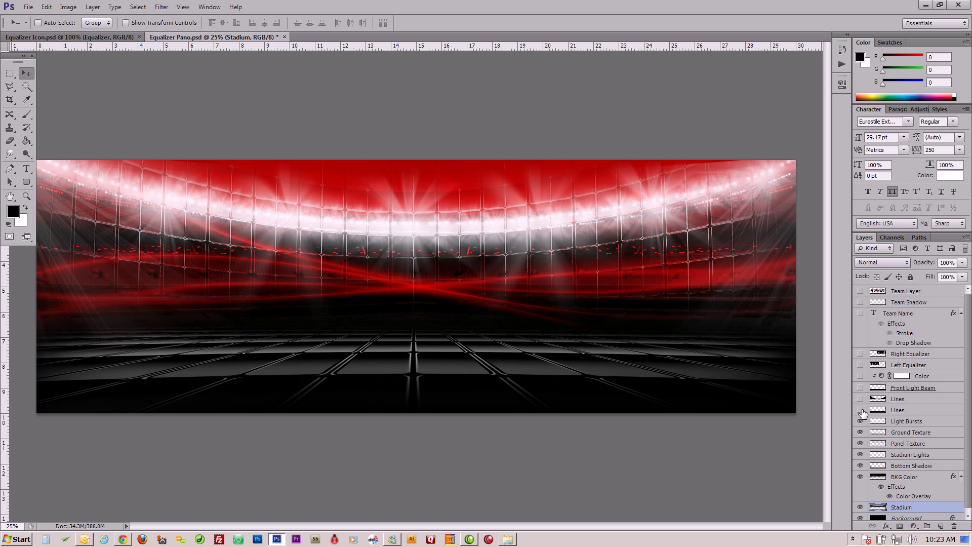
pyautogui.click(861, 421)
pyautogui.click(860, 433)
pyautogui.click(861, 444)
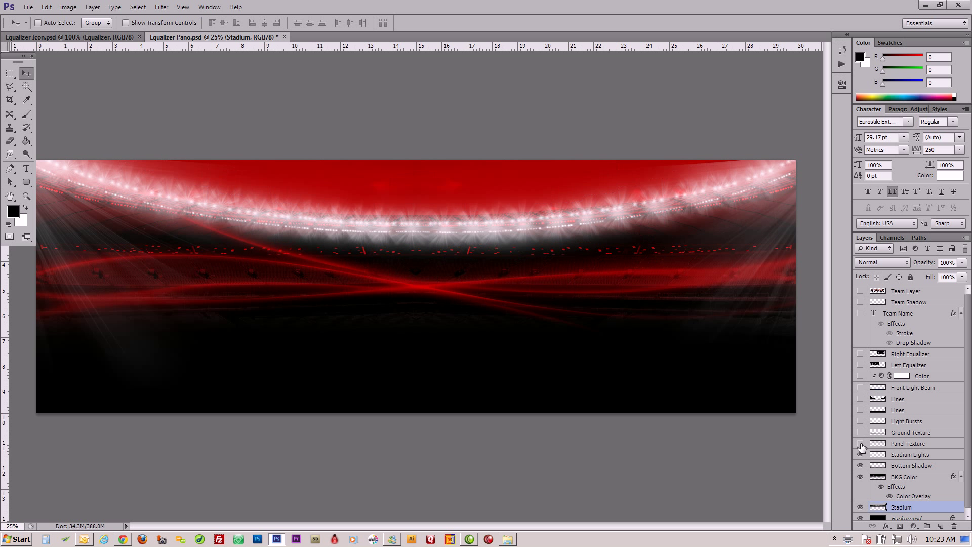
pyautogui.click(861, 454)
pyautogui.click(861, 466)
pyautogui.moveTo(862, 476); pyautogui.dragTo(862, 293)
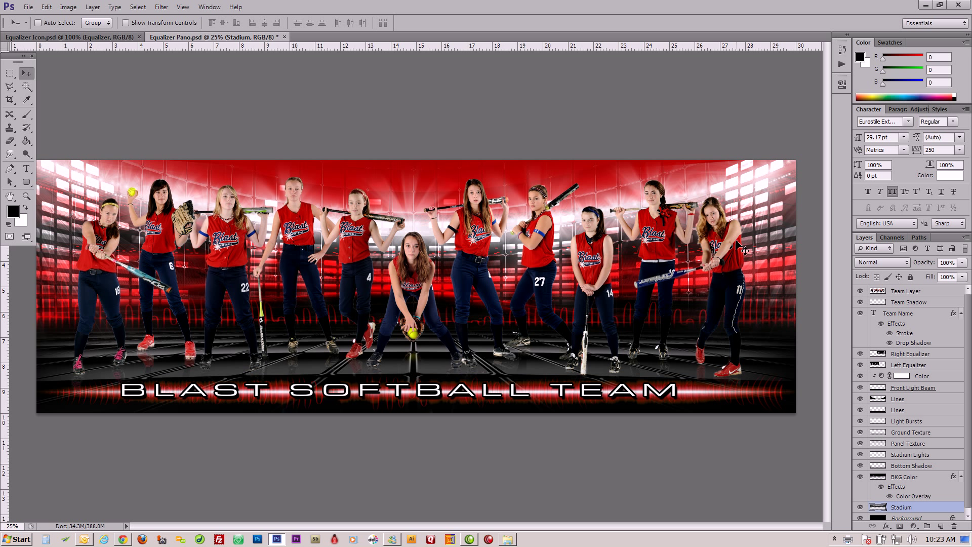
# Step: Compare the design with the Right Equalizer, Left Equalizer and Panel Texture layers hidden and shown, leaving all three visible
pyautogui.click(861, 355)
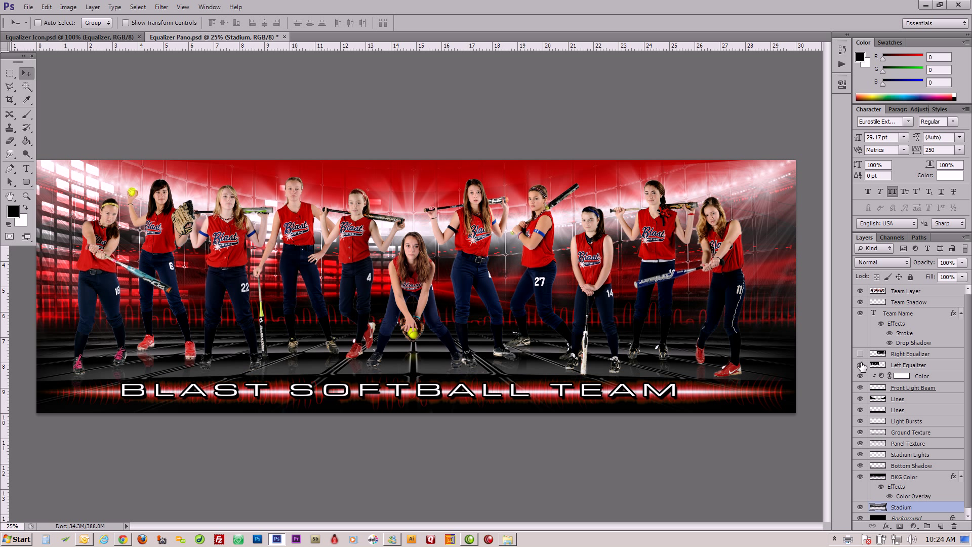
pyautogui.click(861, 366)
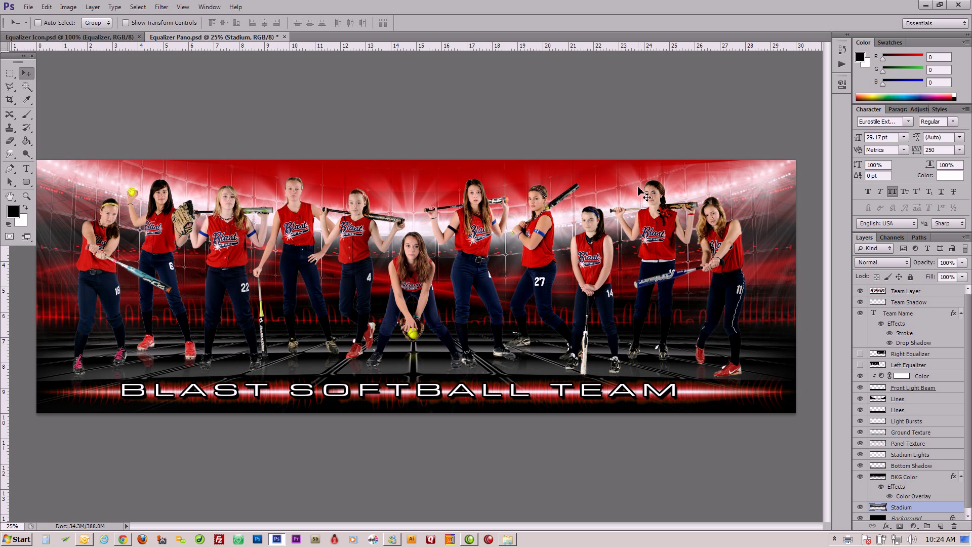
pyautogui.click(861, 365)
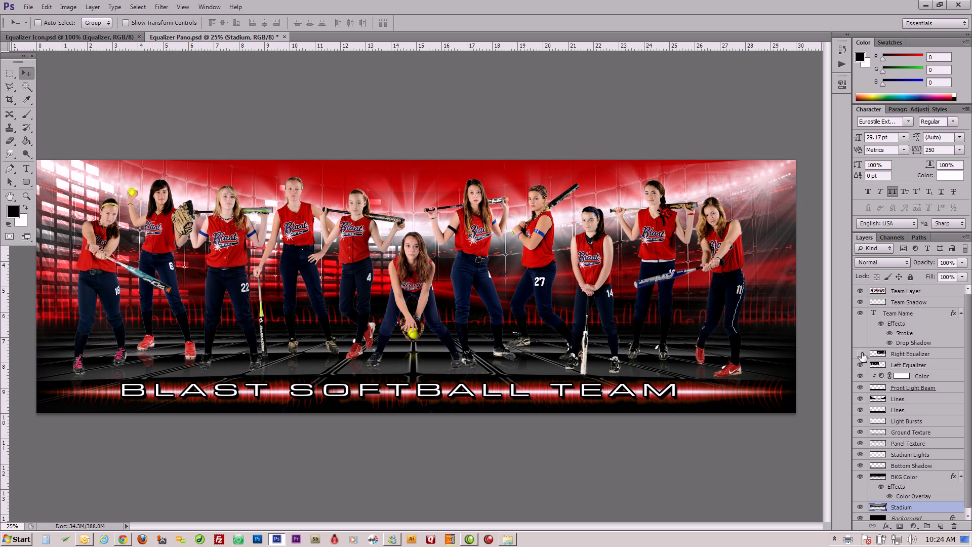
pyautogui.click(861, 354)
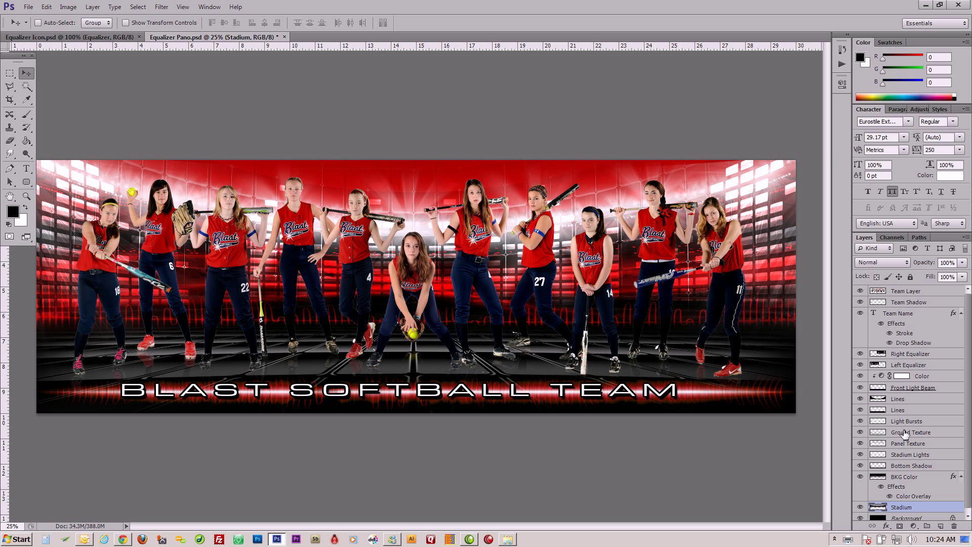
pyautogui.click(861, 444)
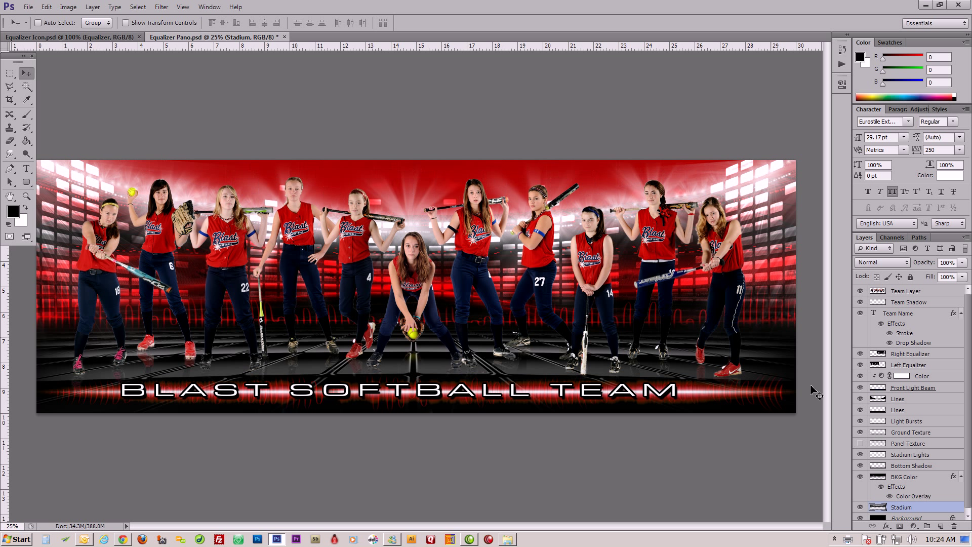
pyautogui.click(861, 444)
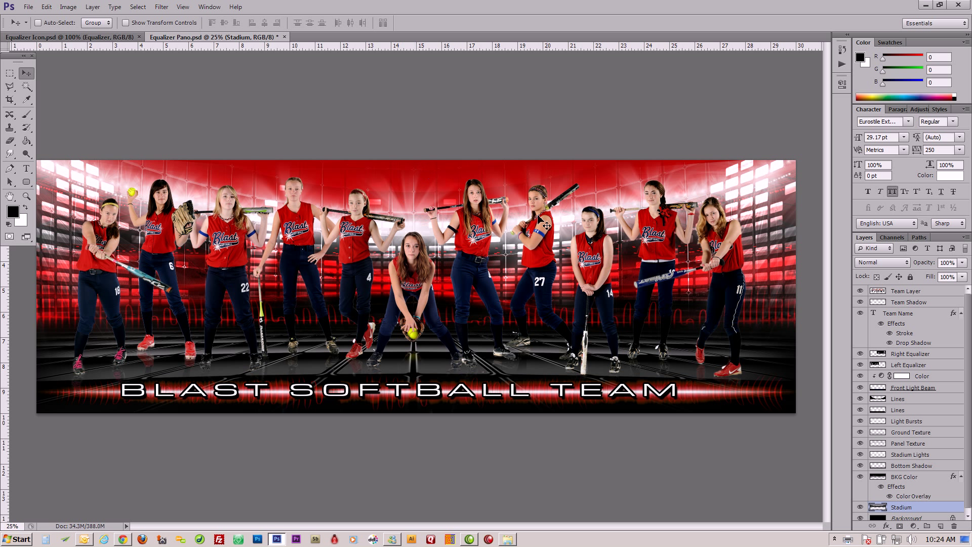
# Step: Delete the Team Layer and Team Shadow layers from the panorama
pyautogui.rightClick(478, 228)
pyautogui.click(495, 234)
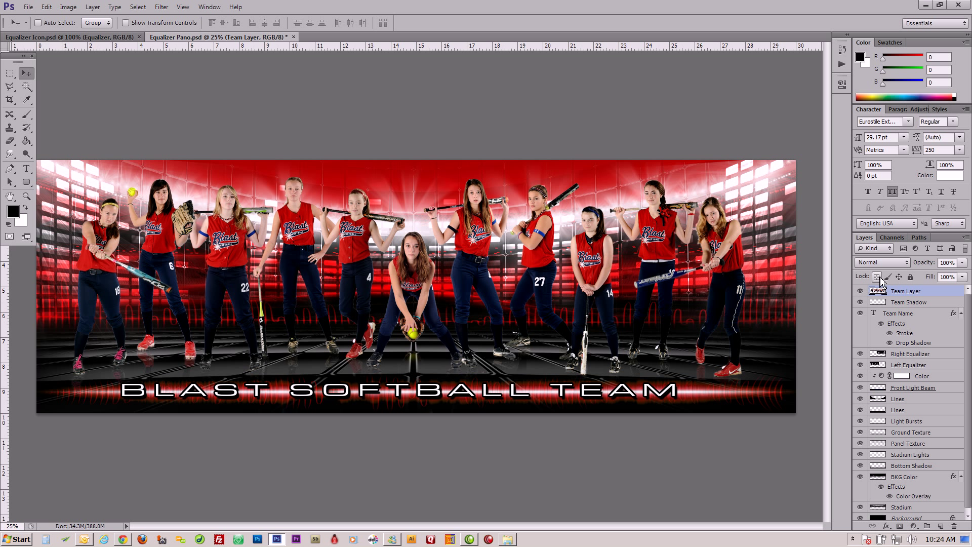
pyautogui.keyDown('shift'); pyautogui.click(934, 304); pyautogui.keyUp('shift')
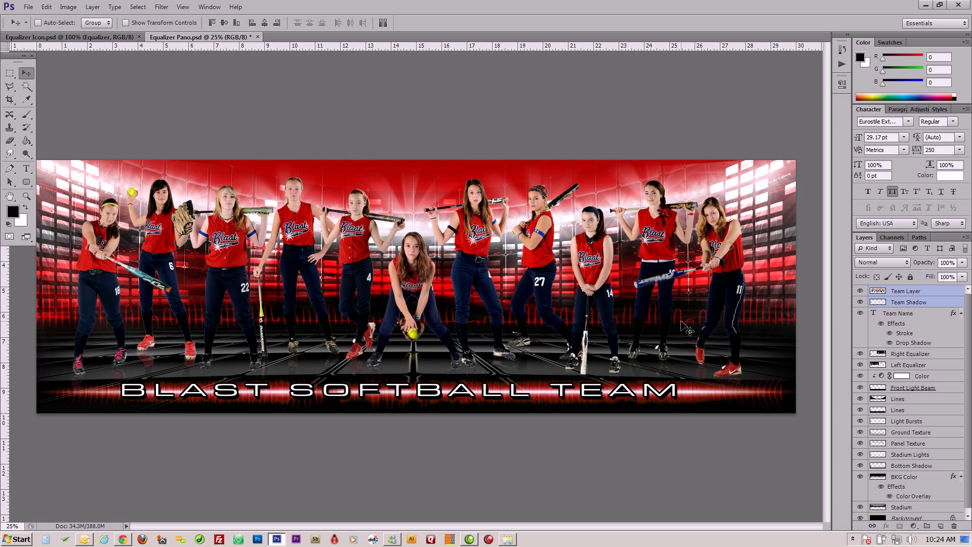
pyautogui.press('Delete')
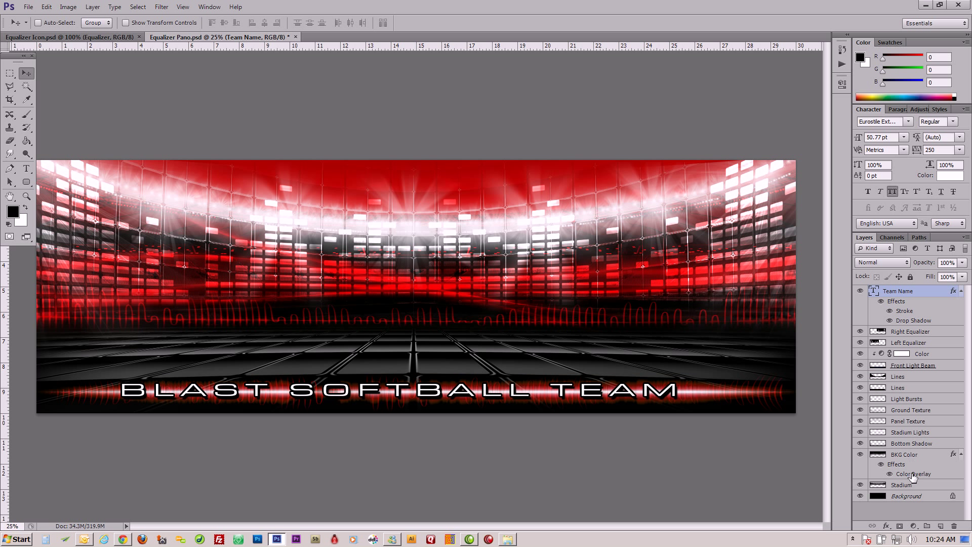
# Step: Place the football player images, from IMG_0958 to IMG_1084, as separate layers above the Team Name layer at their default size and position
pyautogui.click(924, 377)
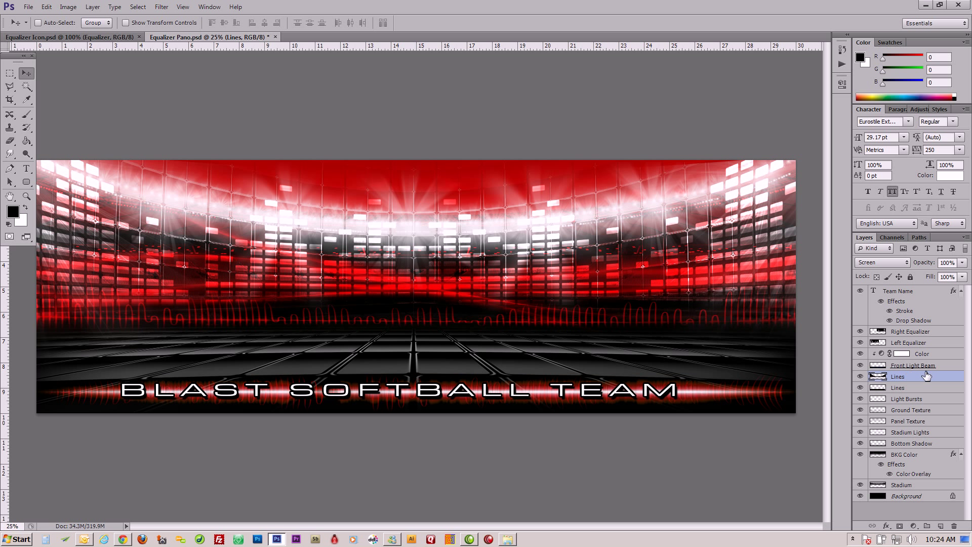
pyautogui.click(920, 292)
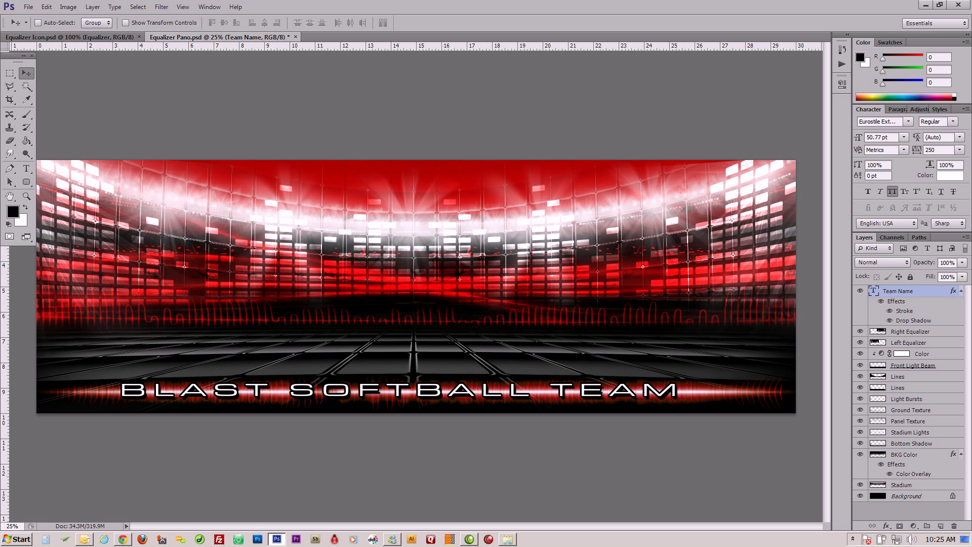
pyautogui.click(508, 539)
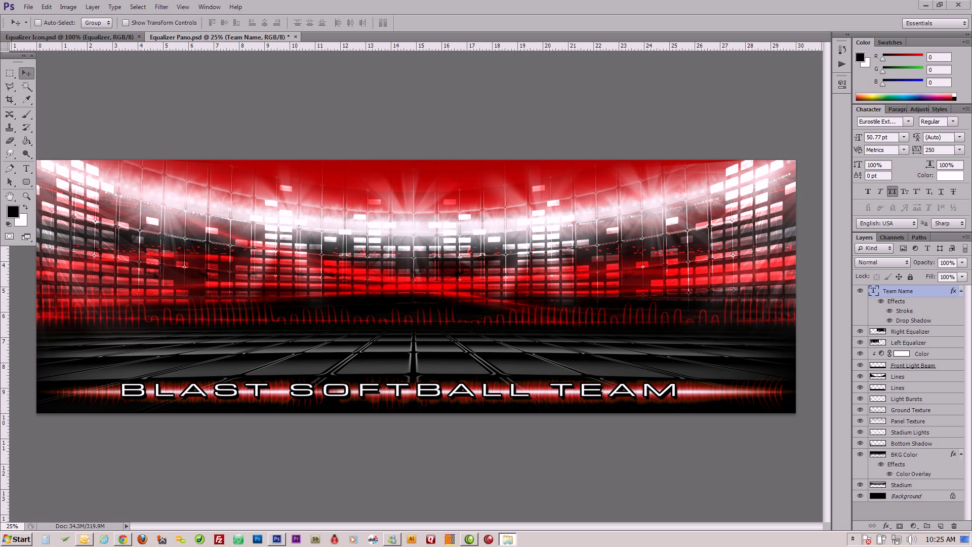
pyautogui.moveTo(256, 277); pyautogui.dragTo(415, 279)
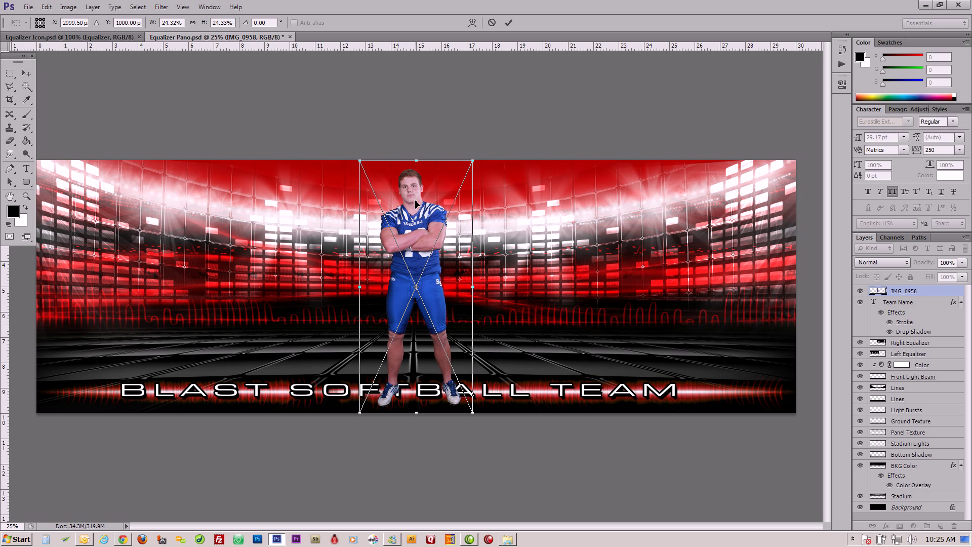
pyautogui.click(512, 24)
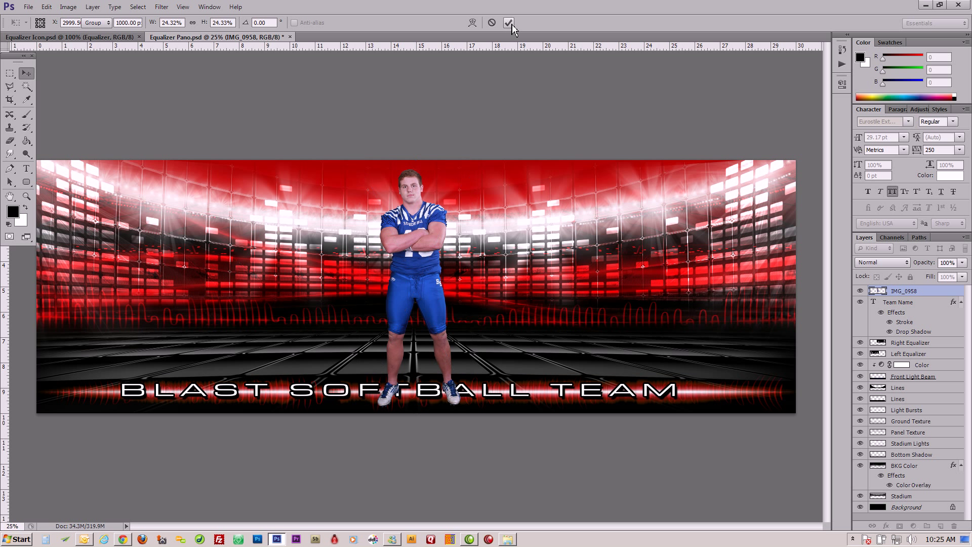
pyautogui.click(509, 23)
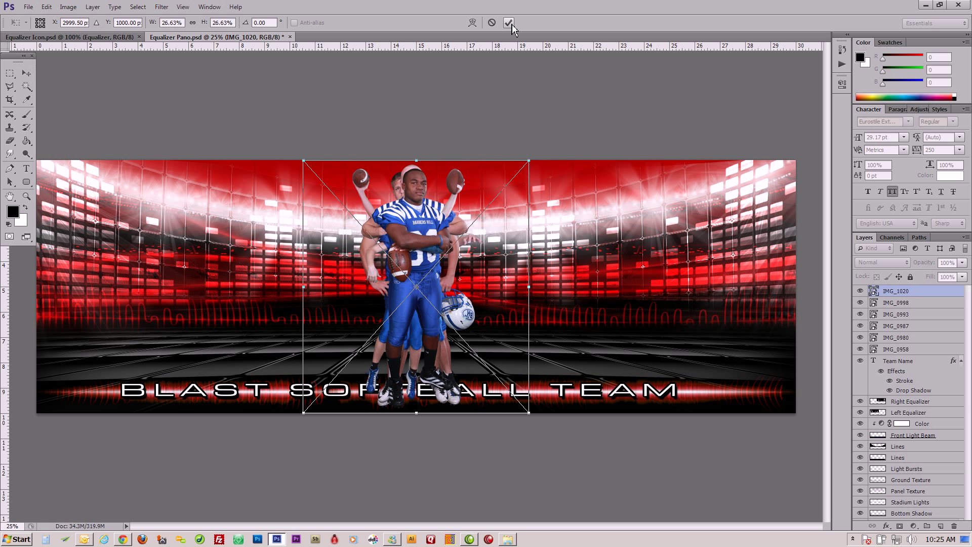
pyautogui.click(512, 24)
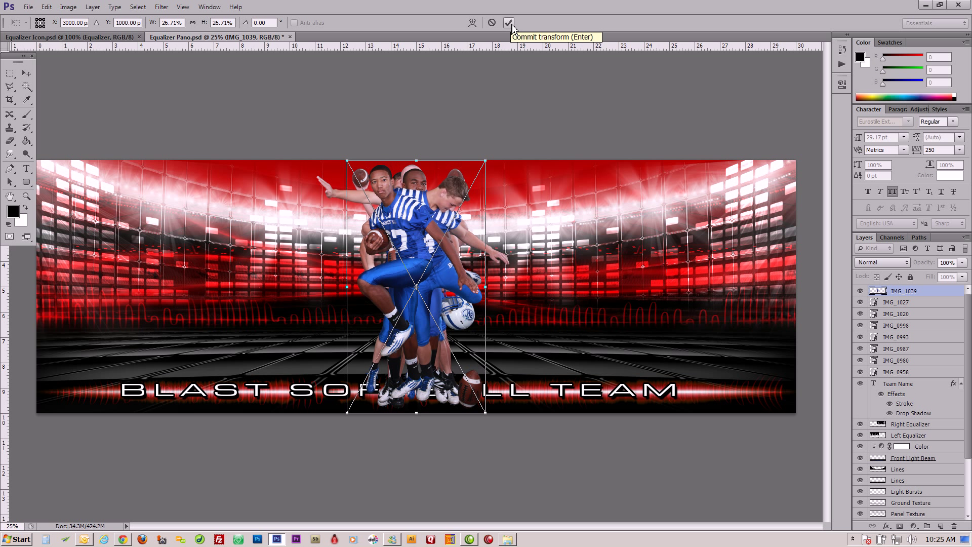
pyautogui.click(509, 23)
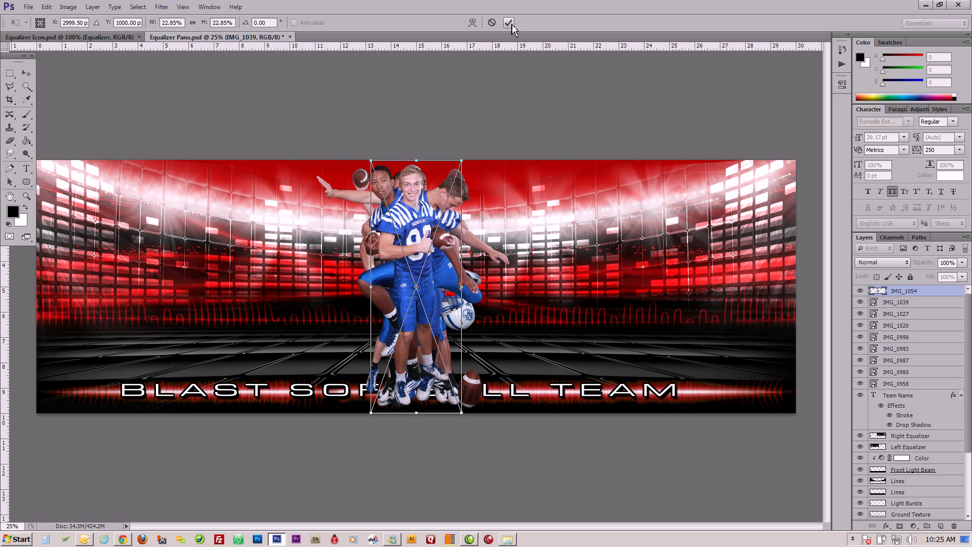
pyautogui.click(511, 24)
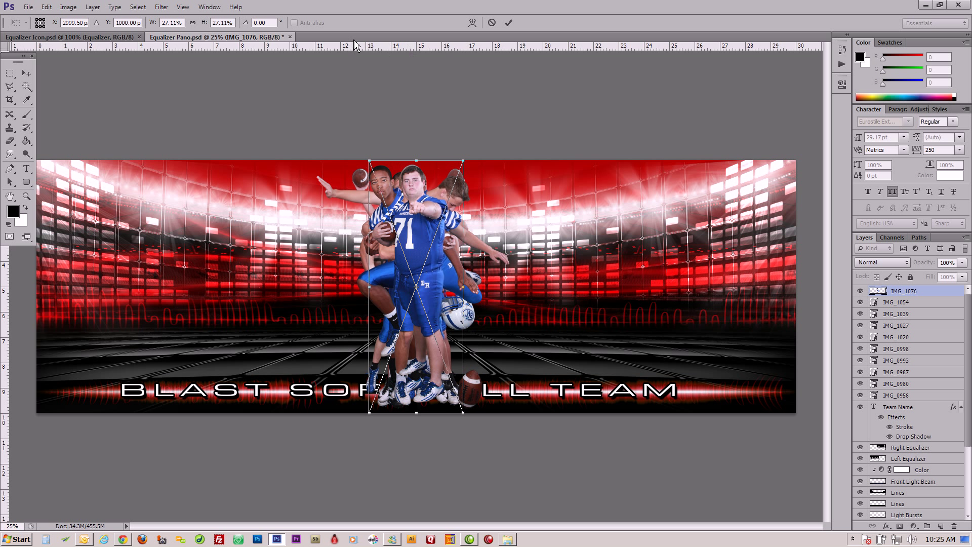
pyautogui.click(509, 23)
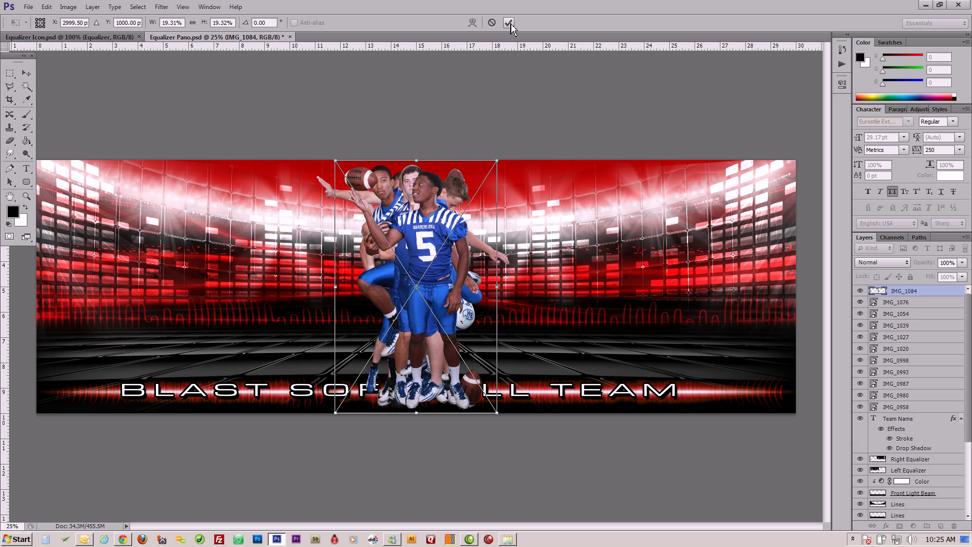
pyautogui.click(510, 23)
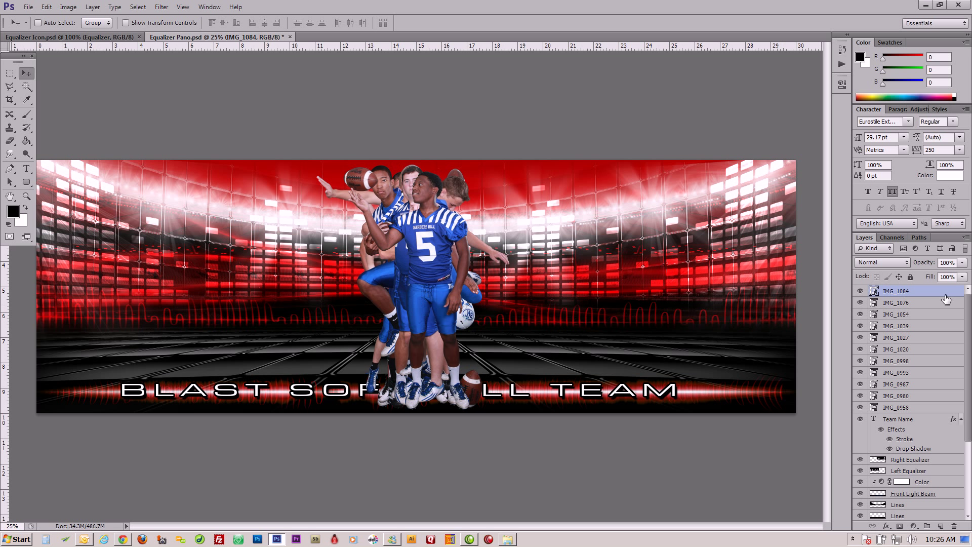
# Step: Delete all the placed player layers and browse to the Photos folder in 03 Panoramics for placing an image, showing large icons
pyautogui.keyDown('shift'); pyautogui.click(924, 407); pyautogui.keyUp('shift')
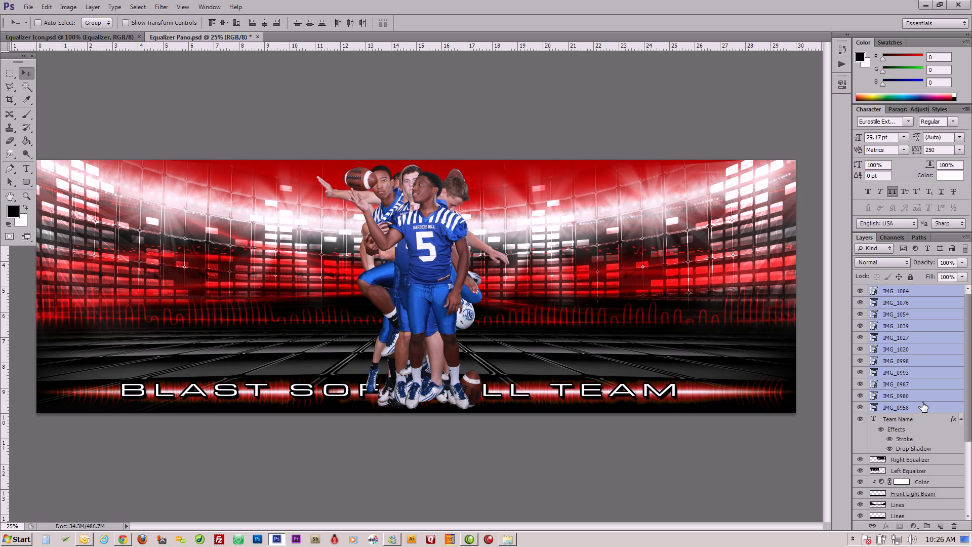
pyautogui.press('Delete')
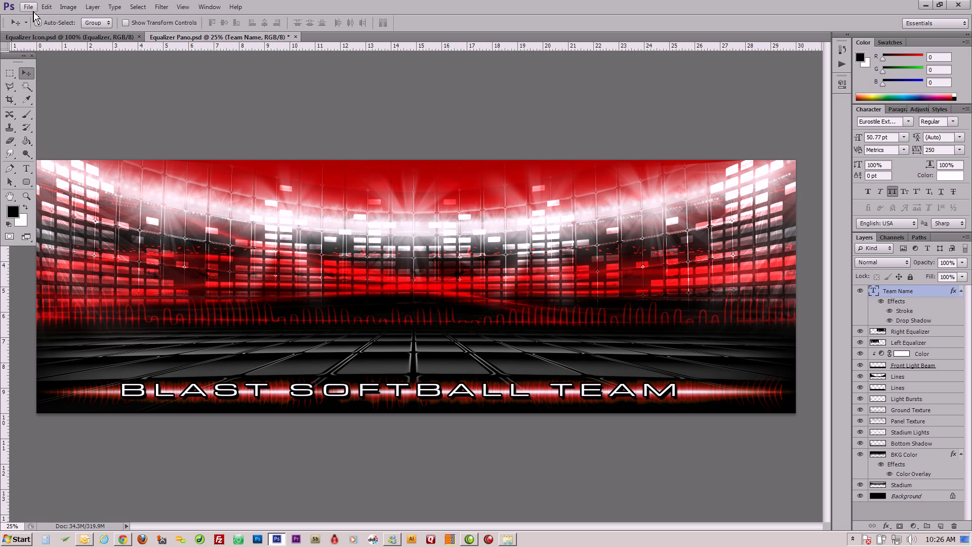
pyautogui.click(29, 7)
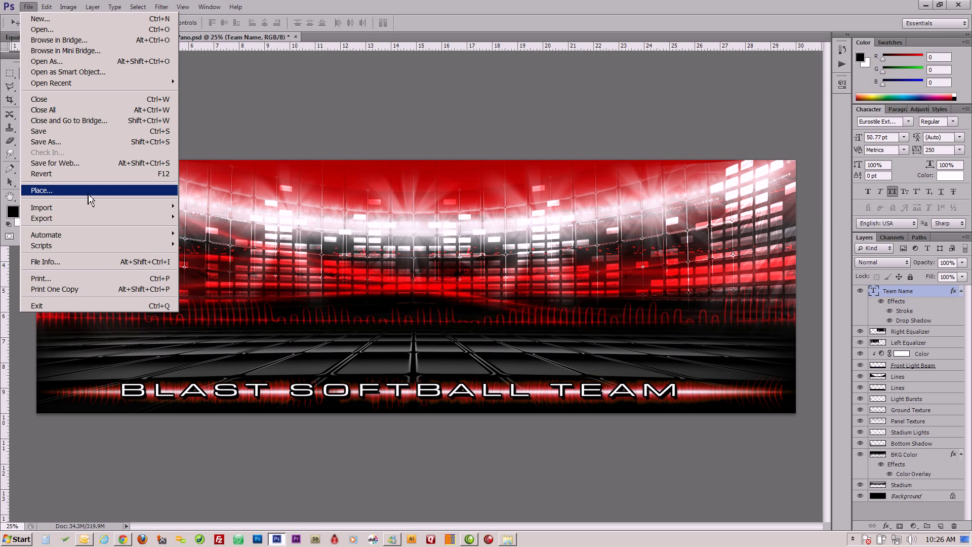
pyautogui.click(54, 196)
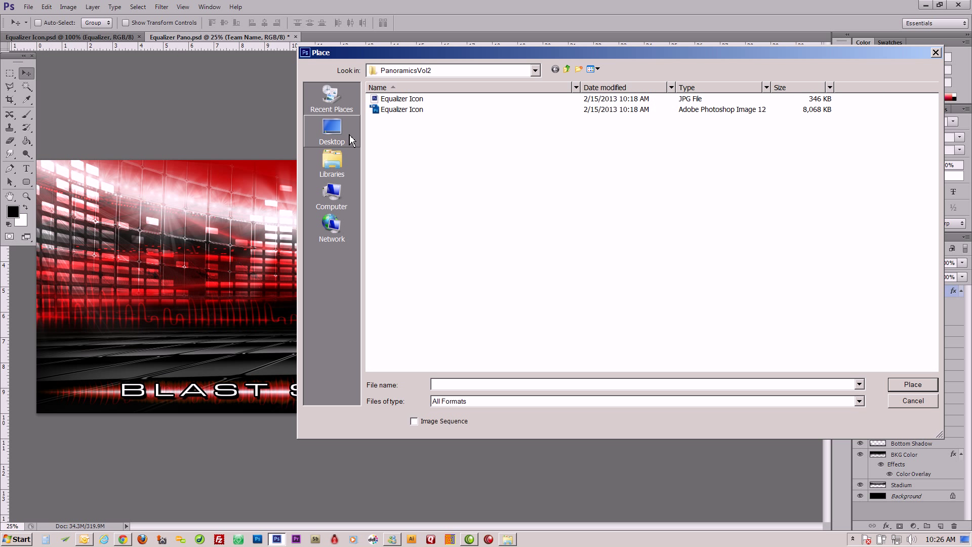
pyautogui.click(350, 135)
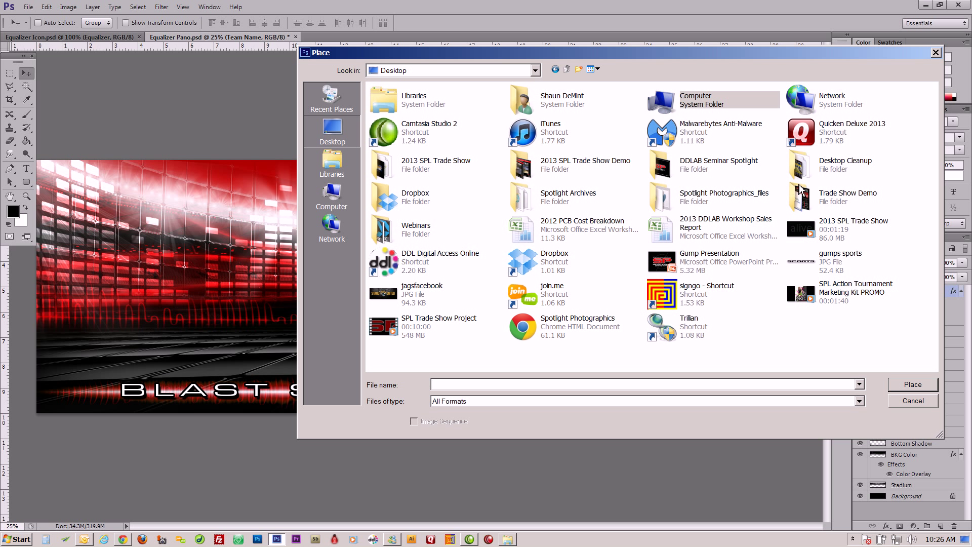
pyautogui.doubleClick(679, 172)
pyautogui.doubleClick(404, 120)
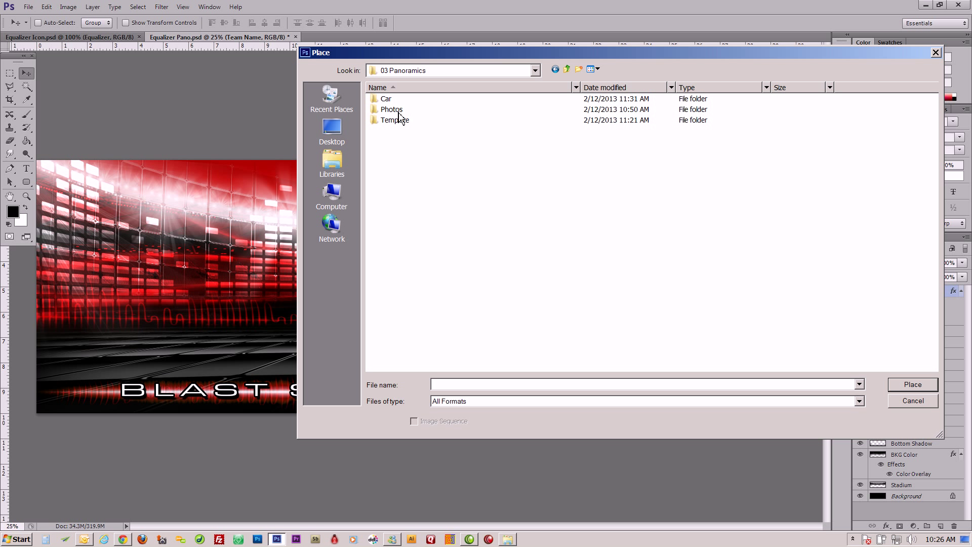
pyautogui.doubleClick(399, 111)
pyautogui.click(592, 69)
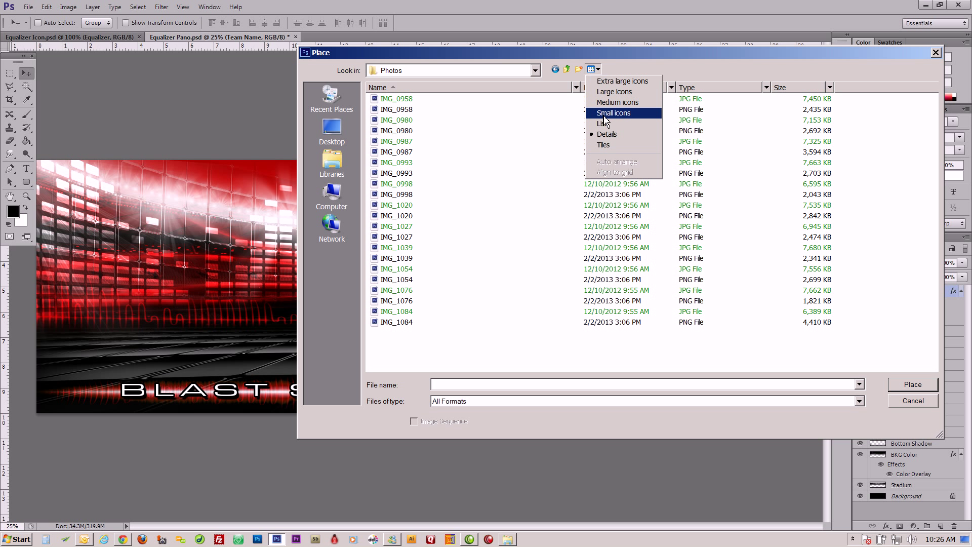
pyautogui.click(614, 94)
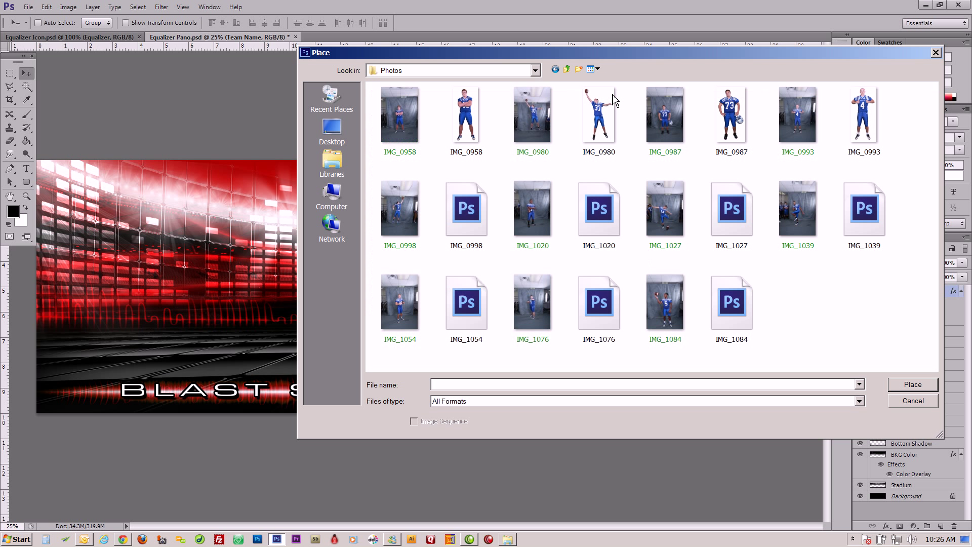
# Step: Try placing the IMG_0958 PNG cutout above the Team Name layer, and cancel the placement
pyautogui.click(411, 116)
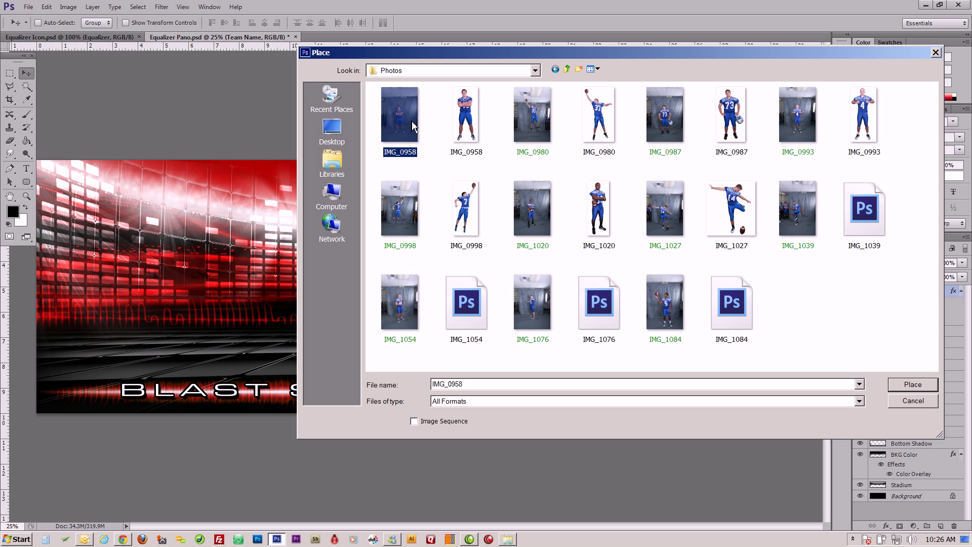
pyautogui.click(459, 116)
pyautogui.click(598, 124)
pyautogui.click(473, 128)
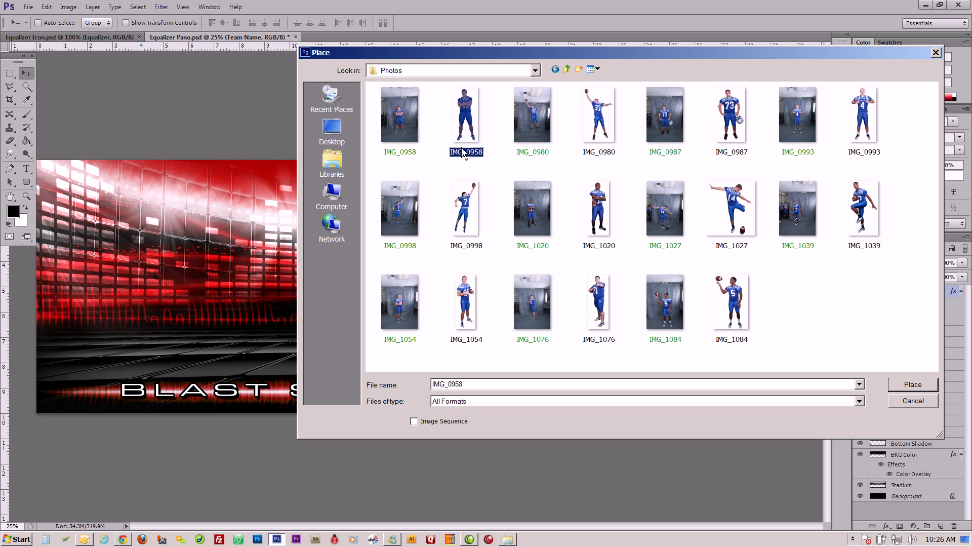
pyautogui.click(908, 387)
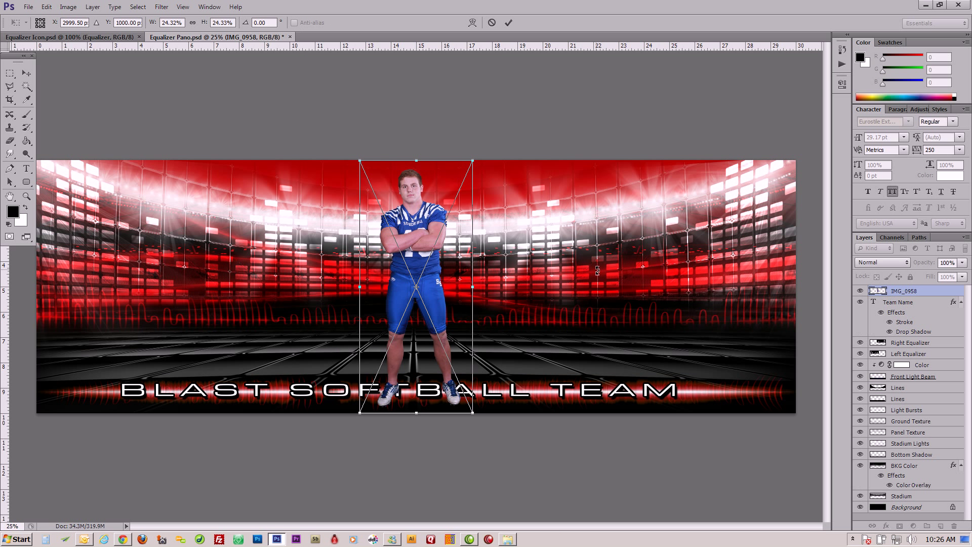
pyautogui.click(492, 22)
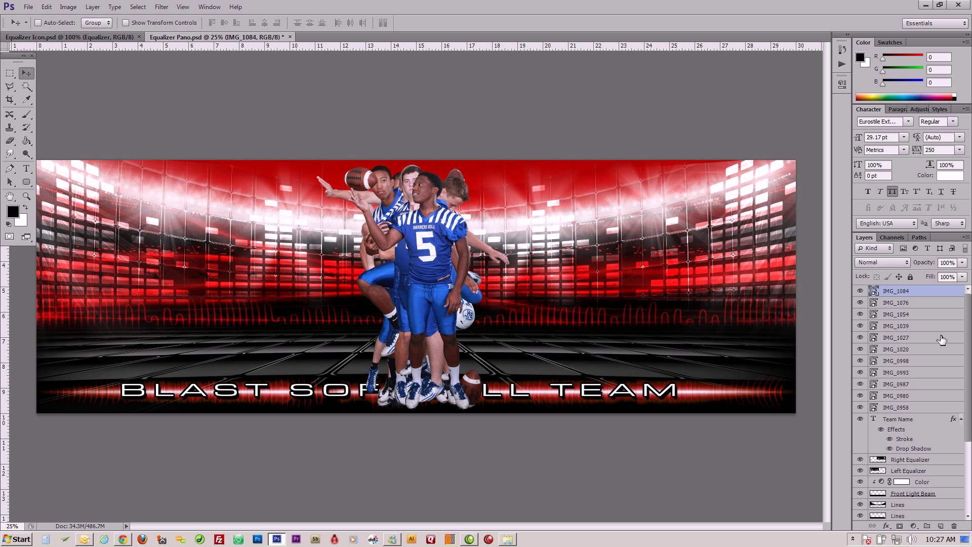
# Step: Scale all eleven player layers, IMG_1084 through IMG_0958, together to about 79% and raise them so the feet clear the team name
pyautogui.keyDown('shift'); pyautogui.click(919, 408); pyautogui.keyUp('shift')
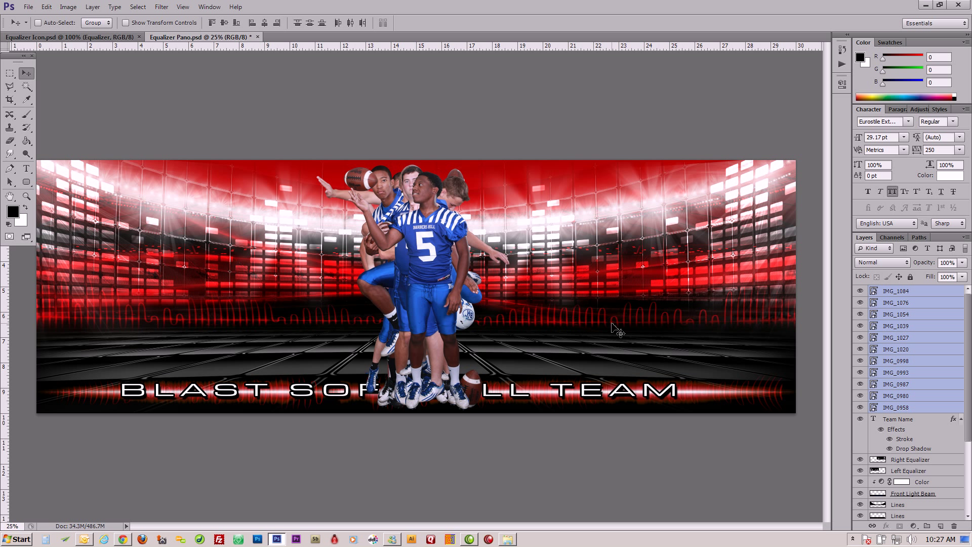
pyautogui.hotkey('ctrl', 't')
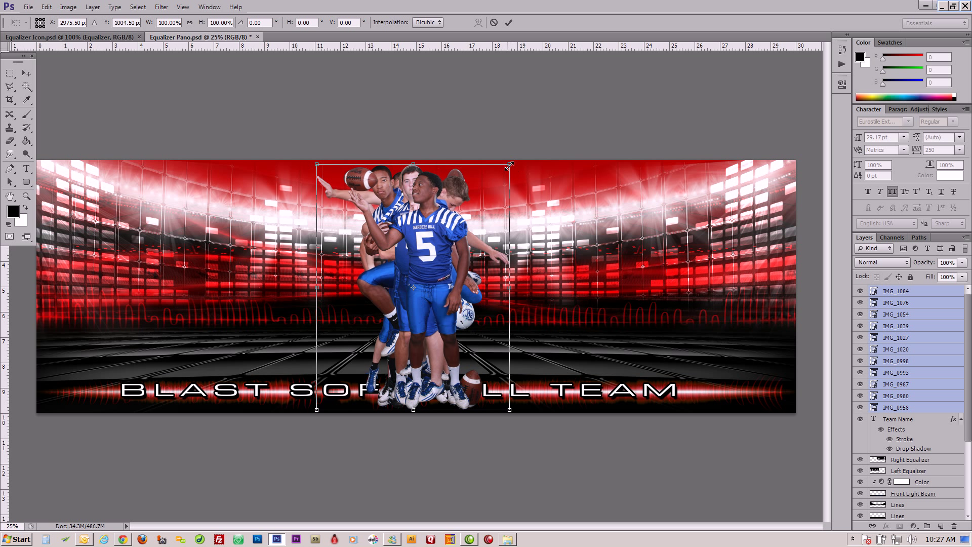
pyautogui.moveTo(513, 163); pyautogui.dragTo(389, 265)
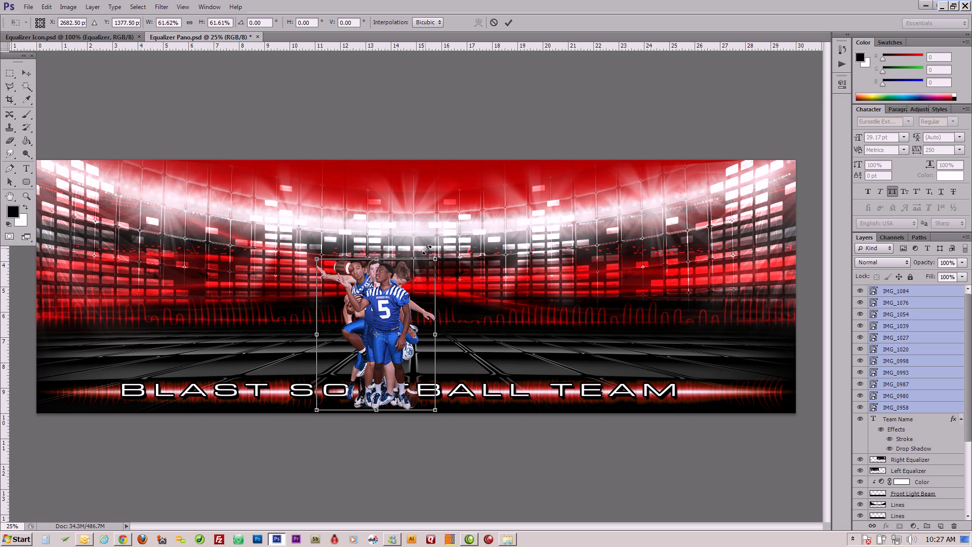
pyautogui.moveTo(498, 197); pyautogui.dragTo(434, 275)
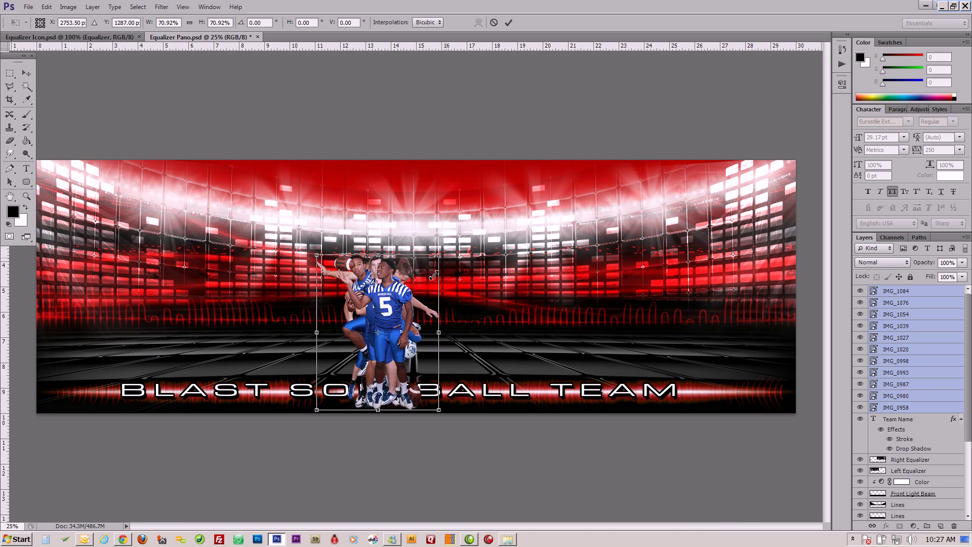
pyautogui.moveTo(498, 212); pyautogui.dragTo(504, 192)
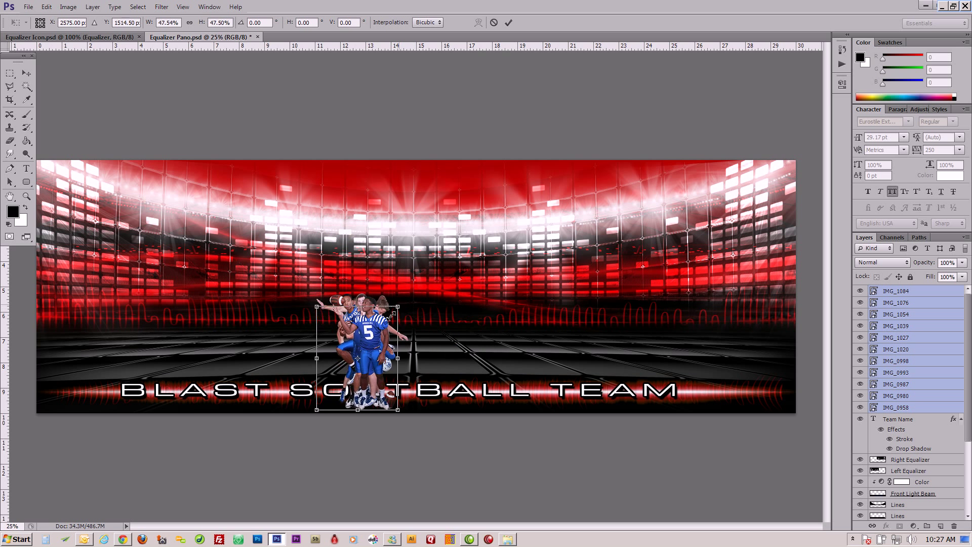
pyautogui.moveTo(486, 205)
pyautogui.mouseDown()
pyautogui.moveTo(500, 177)
pyautogui.moveTo(486, 193)
pyautogui.moveTo(514, 173)
pyautogui.moveTo(491, 208)
pyautogui.moveTo(529, 167)
pyautogui.moveTo(505, 200)
pyautogui.mouseUp()
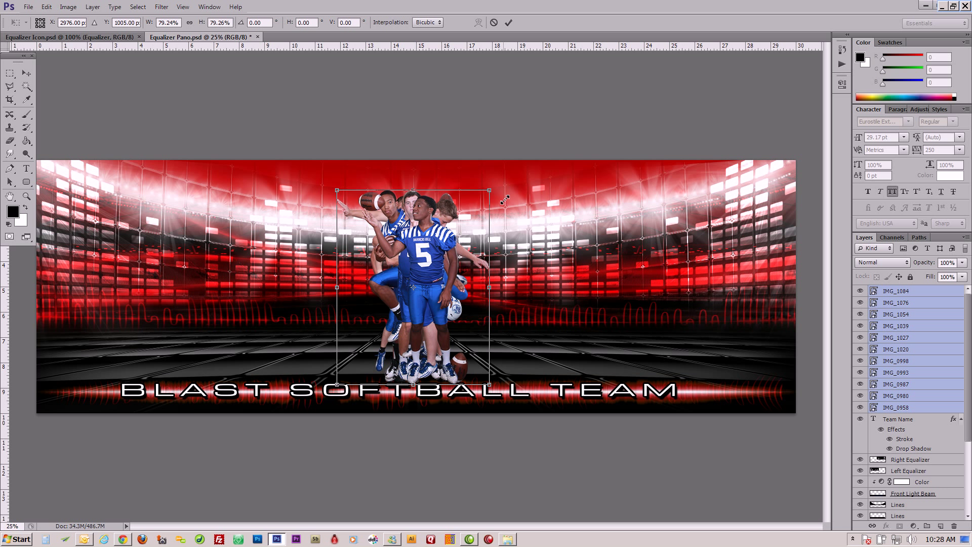
pyautogui.moveTo(448, 262); pyautogui.dragTo(447, 246)
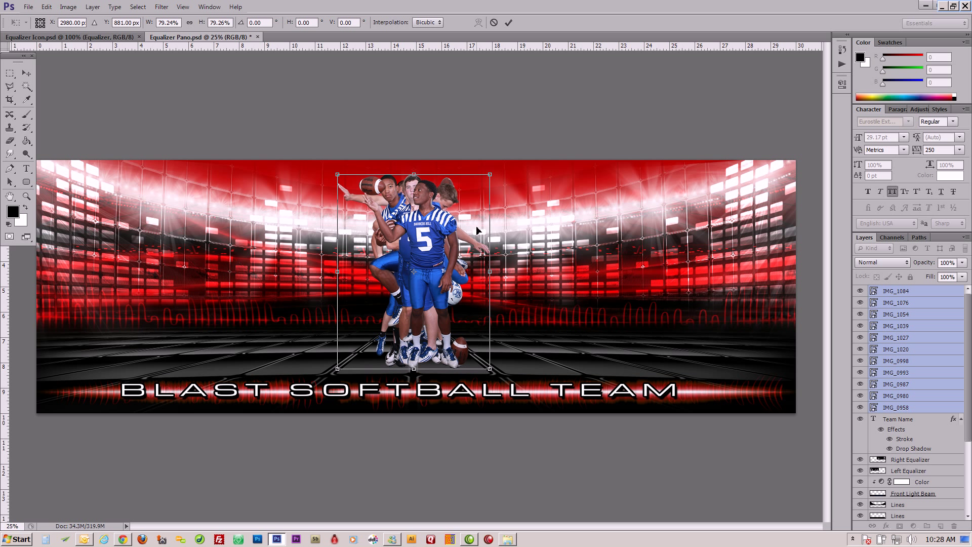
pyautogui.click(509, 24)
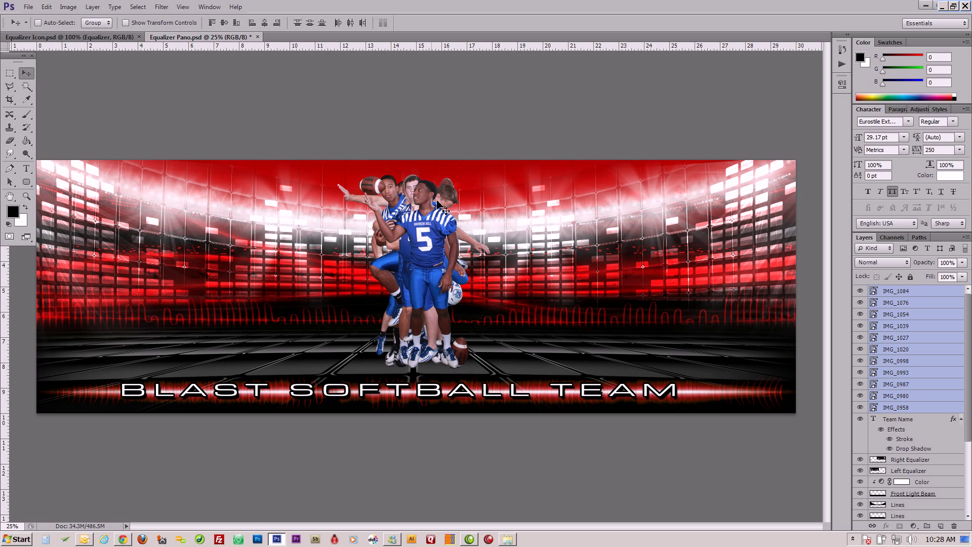
# Step: Move the number 5 player (IMG_1084) and the number 71 player (IMG_1076) from the stack into the right half of the panorama
pyautogui.rightClick(434, 234)
pyautogui.click(447, 239)
pyautogui.moveTo(428, 234); pyautogui.dragTo(664, 234)
pyautogui.rightClick(417, 233)
pyautogui.click(446, 247)
pyautogui.moveTo(413, 234); pyautogui.dragTo(542, 236)
# Step: Move the IMG_1054 player and the raised-knee IMG_1039 player side by side into the left part of the panorama
pyautogui.rightClick(414, 231)
pyautogui.click(444, 256)
pyautogui.moveTo(416, 235); pyautogui.dragTo(169, 236)
pyautogui.rightClick(399, 234)
pyautogui.click(428, 248)
pyautogui.moveTo(413, 234); pyautogui.dragTo(236, 234)
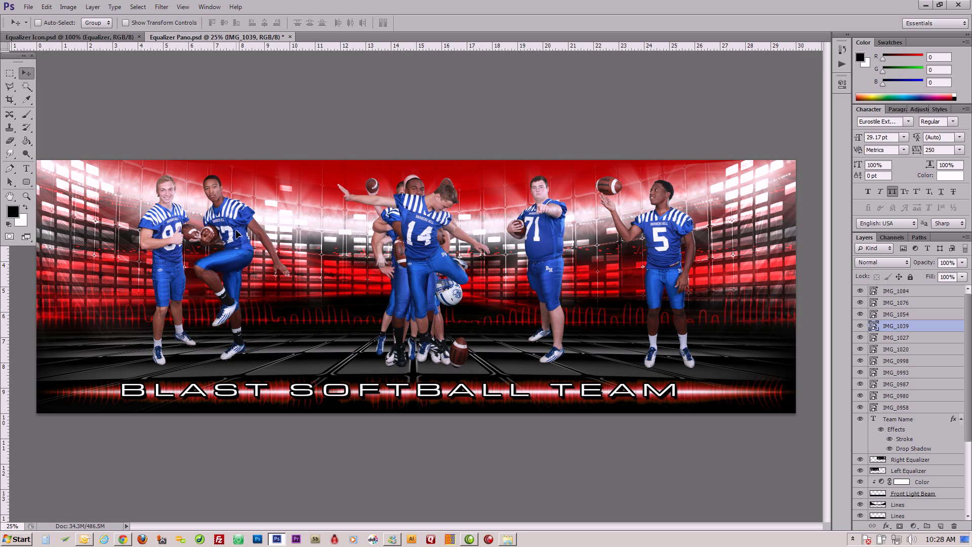
# Step: Move the number 14 player (IMG_1027) between numbers 71 and 5, and shift the number 5 player slightly outward
pyautogui.rightClick(428, 229)
pyautogui.click(456, 253)
pyautogui.moveTo(419, 236); pyautogui.dragTo(592, 239)
pyautogui.rightClick(653, 238)
pyautogui.click(661, 241)
pyautogui.moveTo(661, 238); pyautogui.dragTo(682, 236)
# Step: Move the number 37 player (IMG_0980) to the far left end of the lineup and the number 7 player (IMG_0998) to the far right end
pyautogui.rightClick(415, 223)
pyautogui.click(375, 191)
pyautogui.rightClick(370, 182)
pyautogui.click(387, 188)
pyautogui.moveTo(383, 194); pyautogui.dragTo(77, 194)
pyautogui.rightClick(449, 191)
pyautogui.click(469, 195)
pyautogui.moveTo(469, 194); pyautogui.dragTo(740, 194)
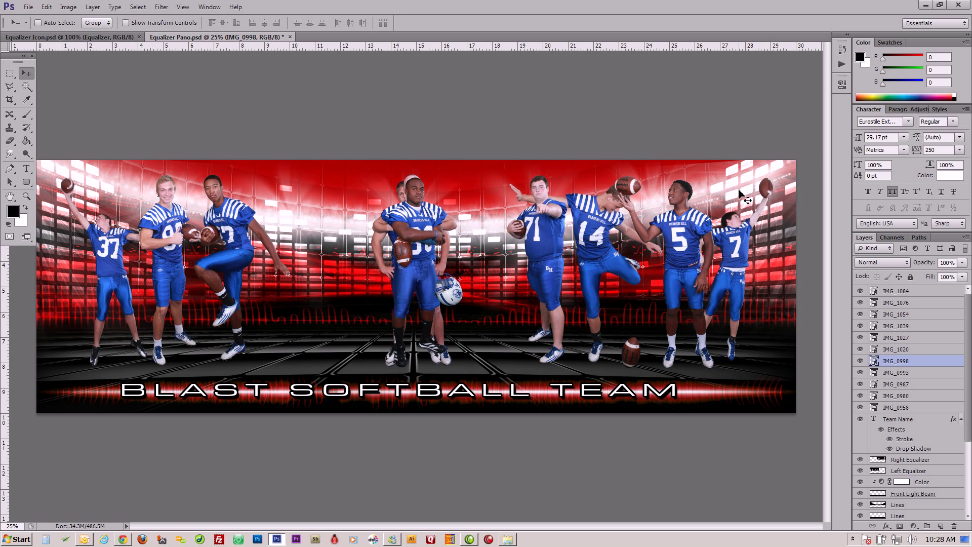
# Step: Move the IMG_1020 player beside the raised-knee player on the left half, and raise its layer above IMG_1039
pyautogui.rightClick(419, 198)
pyautogui.click(423, 201)
pyautogui.moveTo(424, 201); pyautogui.dragTo(286, 195)
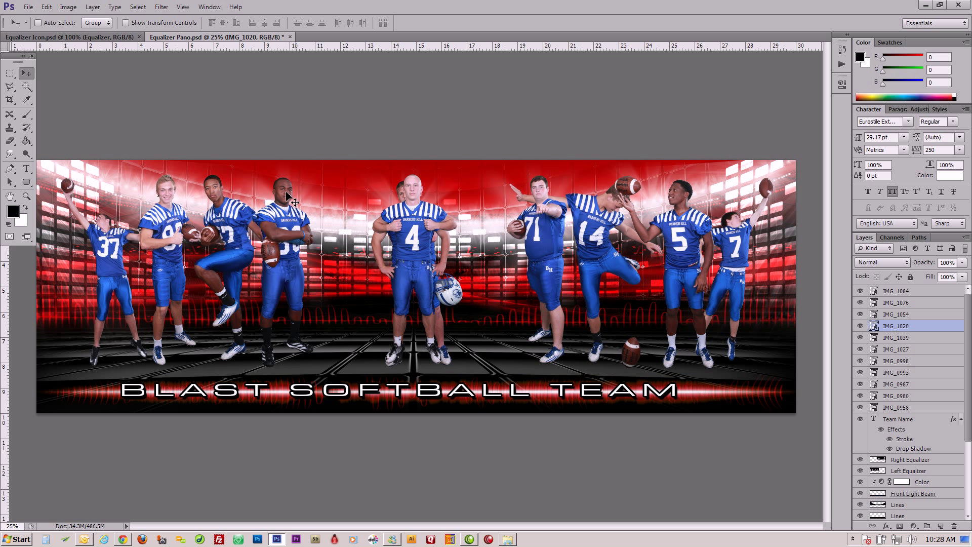
# Step: Move the number 73 player to the left and the number 4 player to the right of the arms-crossed player in the center
pyautogui.rightClick(405, 195)
pyautogui.click(413, 196)
pyautogui.moveTo(412, 196); pyautogui.dragTo(344, 199)
pyautogui.rightClick(406, 221)
pyautogui.click(412, 224)
pyautogui.moveTo(413, 224); pyautogui.dragTo(477, 228)
pyautogui.press('Right')
pyautogui.press('Right')
pyautogui.press('Right')
# Step: Enlarge the number 37 player (IMG_0980) at the left end of the lineup to about 17.7%
pyautogui.rightClick(112, 243)
pyautogui.click(124, 246)
pyautogui.hotkey('ctrl', 't')
pyautogui.moveTo(168, 173); pyautogui.dragTo(175, 161)
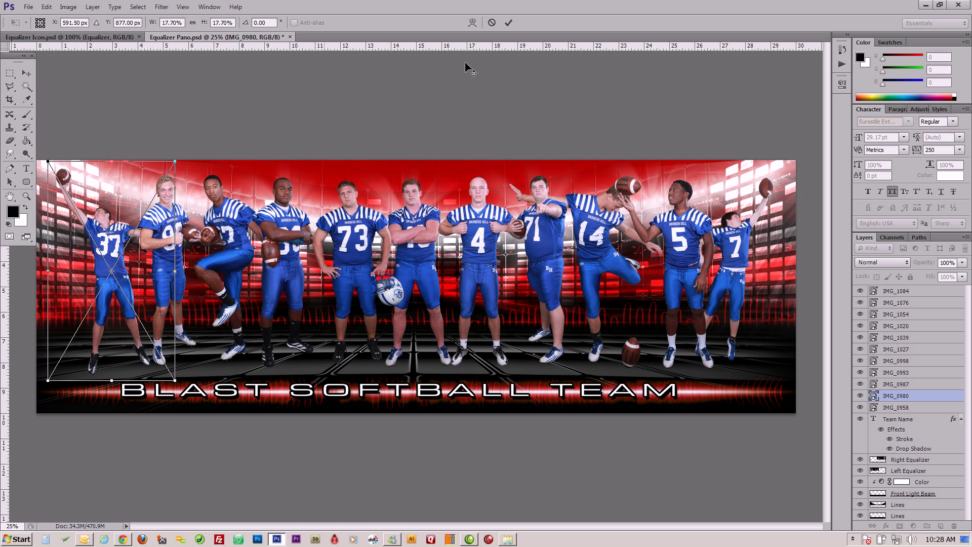
pyautogui.click(508, 23)
# Step: Slightly enlarge the number 7 player (IMG_0998) at the right end of the lineup
pyautogui.rightClick(743, 260)
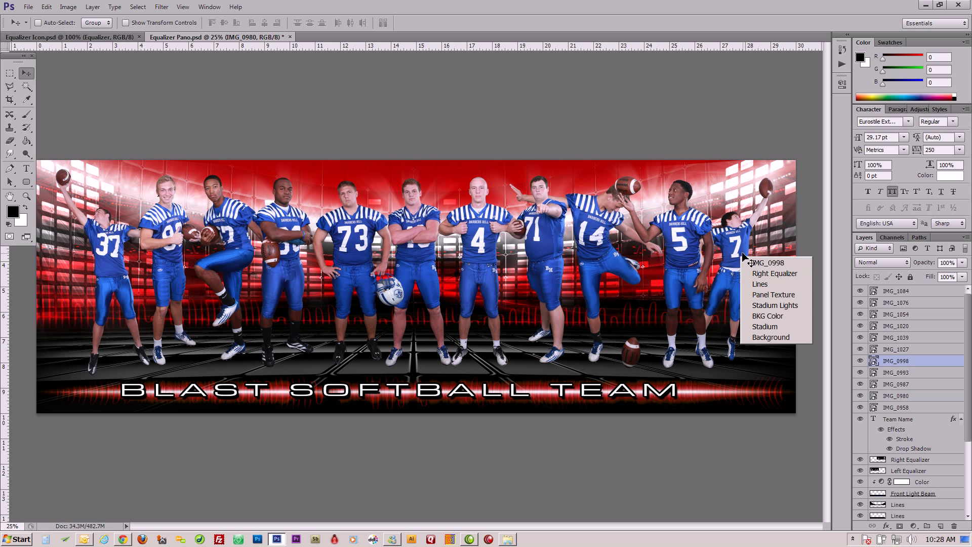
pyautogui.click(757, 259)
pyautogui.hotkey('ctrl', 't')
pyautogui.moveTo(781, 175); pyautogui.dragTo(785, 171)
pyautogui.click(508, 22)
# Step: Scale the number 5 player (IMG_1084) down to about 13.6% and lower him so his feet line up with his neighbors
pyautogui.rightClick(676, 236)
pyautogui.click(699, 242)
pyautogui.hotkey('ctrl', 't')
pyautogui.moveTo(738, 175); pyautogui.dragTo(732, 187)
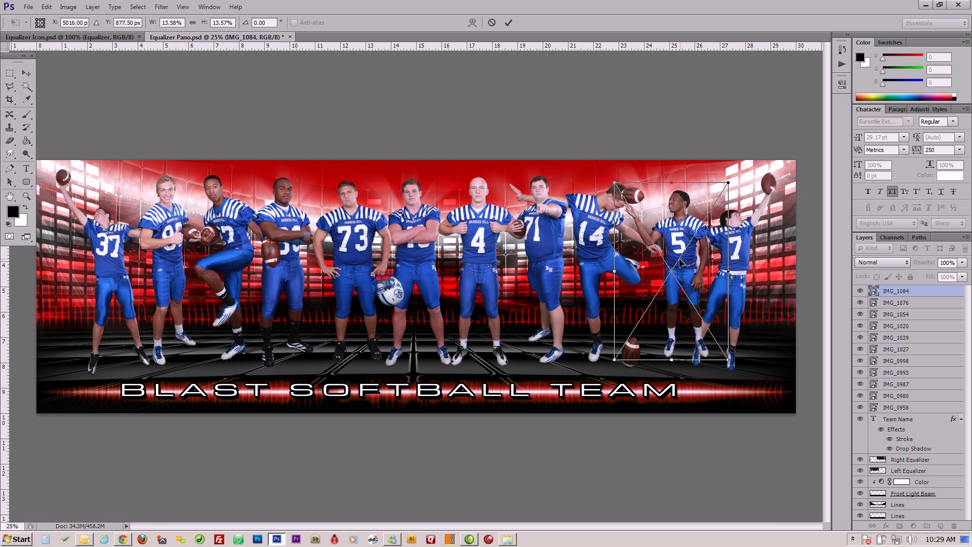
pyautogui.moveTo(682, 262); pyautogui.dragTo(682, 270)
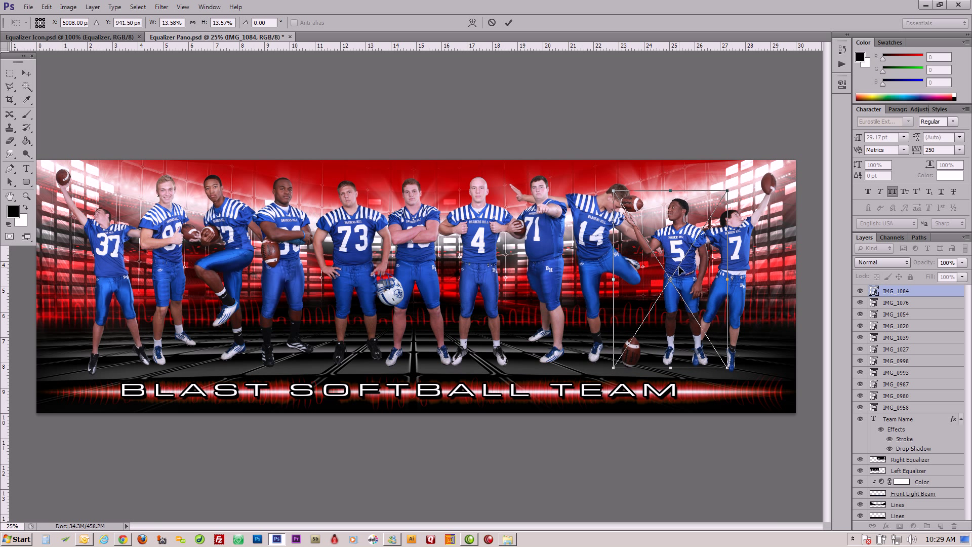
pyautogui.click(509, 22)
# Step: Shrink the number 14 player (IMG_1027) slightly and lower him to the lineup's foot level
pyautogui.keyDown('ctrl'); pyautogui.click(595, 238); pyautogui.keyUp('ctrl')
pyautogui.hotkey('ctrl', 't')
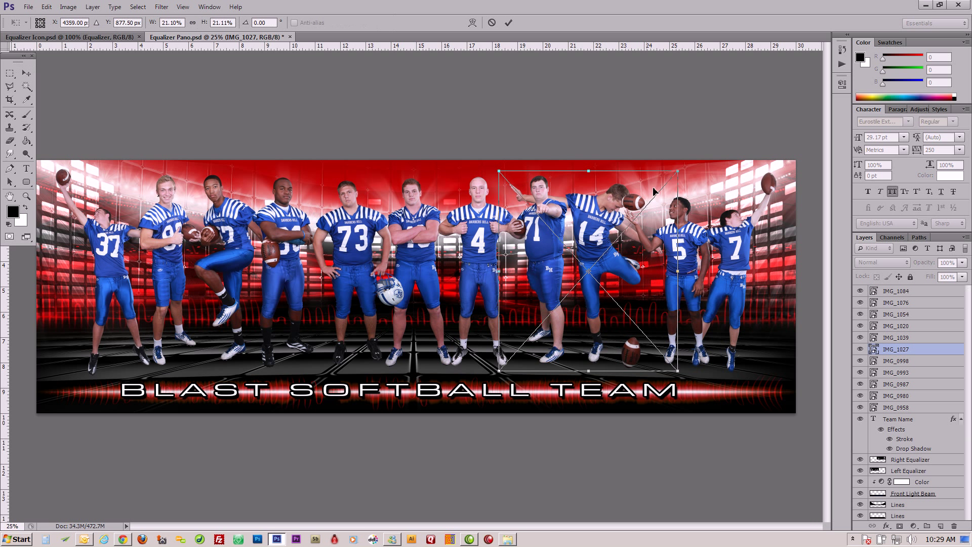
pyautogui.moveTo(661, 179); pyautogui.dragTo(669, 185)
pyautogui.moveTo(617, 242); pyautogui.dragTo(620, 249)
pyautogui.click(508, 22)
# Step: Shrink the number 71 player (IMG_1076) slightly and lower him to the lineup's foot level
pyautogui.rightClick(541, 208)
pyautogui.click(550, 212)
pyautogui.hotkey('ctrl', 't')
pyautogui.moveTo(577, 176); pyautogui.dragTo(573, 182)
pyautogui.moveTo(542, 227); pyautogui.dragTo(541, 232)
pyautogui.click(508, 23)
# Step: Scale the number 4 player (IMG_0993) down to about 16.8% and lower him to the lineup's foot level
pyautogui.rightClick(493, 229)
pyautogui.click(499, 235)
pyautogui.hotkey('ctrl', 't')
pyautogui.moveTo(533, 174); pyautogui.dragTo(527, 182)
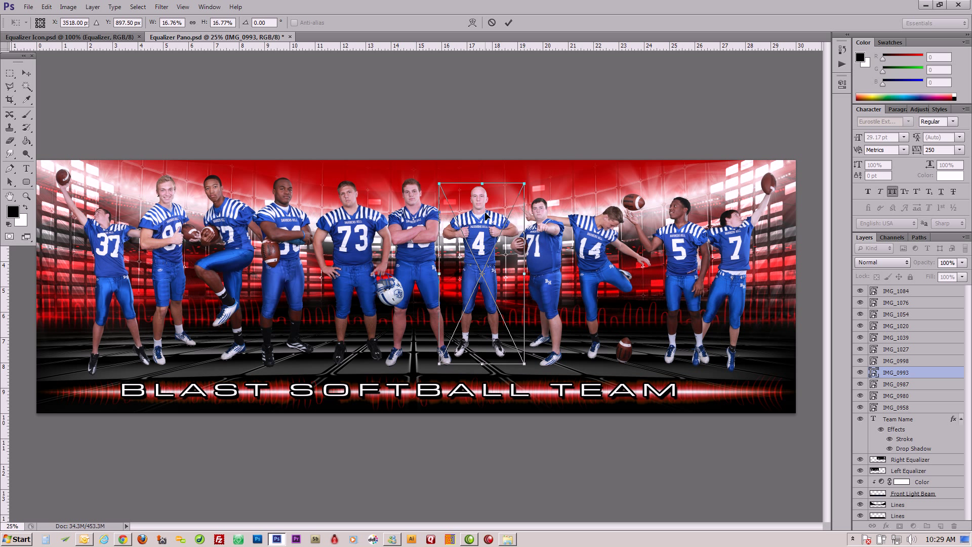
pyautogui.moveTo(486, 215); pyautogui.dragTo(487, 223)
pyautogui.click(509, 22)
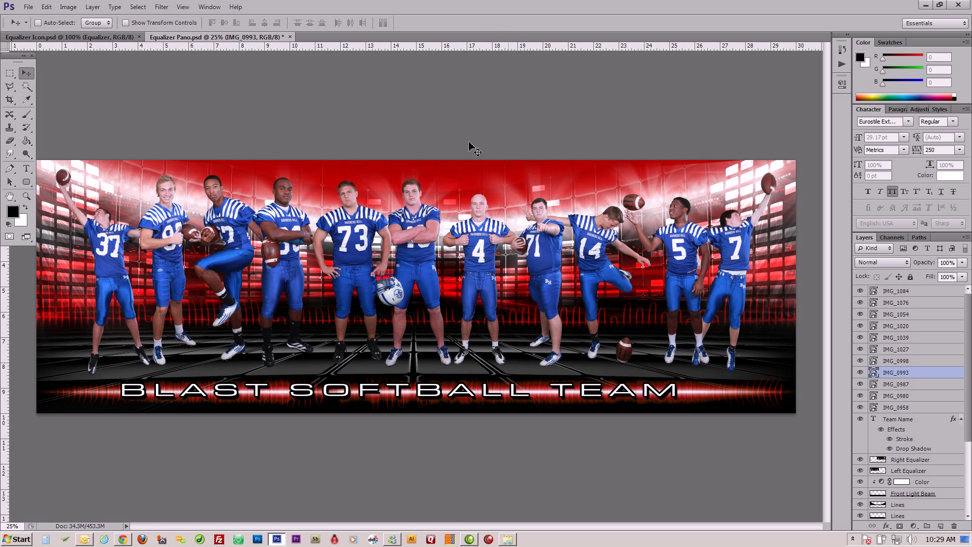
# Step: Shrink the arms-crossed center player (IMG_0958) slightly and lower him to the lineup's foot level
pyautogui.rightClick(433, 216)
pyautogui.click(433, 216)
pyautogui.hotkey('ctrl', 't')
pyautogui.moveTo(463, 170); pyautogui.dragTo(462, 178)
pyautogui.moveTo(424, 213); pyautogui.dragTo(424, 217)
pyautogui.click(509, 22)
# Step: Shrink the number 73 player (IMG_0987) to match the reduced players in the middle of the lineup
pyautogui.rightClick(353, 219)
pyautogui.click(368, 224)
pyautogui.hotkey('ctrl', 't')
pyautogui.moveTo(412, 169); pyautogui.dragTo(404, 184)
pyautogui.click(509, 22)
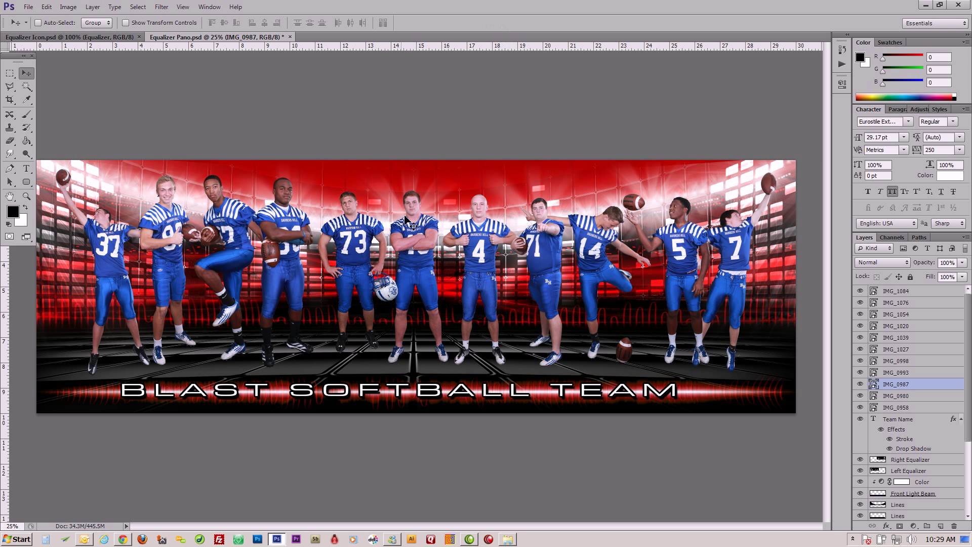
# Step: Scale the IMG_1020 player, left of number 73, down to about 16.3% and lower him to the lineup's foot level
pyautogui.rightClick(277, 232)
pyautogui.click(299, 249)
pyautogui.rightClick(283, 235)
pyautogui.click(296, 246)
pyautogui.hotkey('ctrl', 't')
pyautogui.moveTo(326, 169); pyautogui.dragTo(321, 187)
pyautogui.click(508, 22)
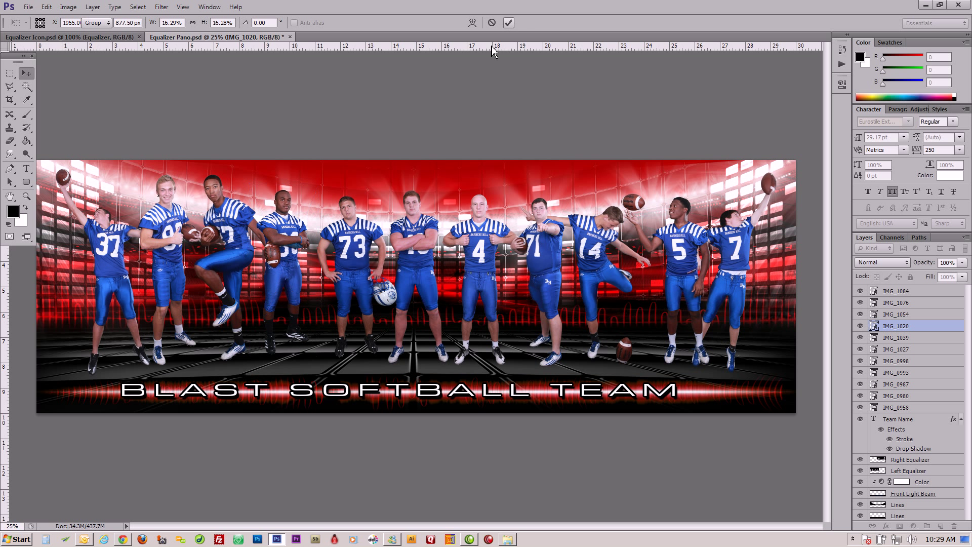
# Step: Scale the raised-knee player (IMG_1039) down to about 17.6% and lower him to the lineup's foot level
pyautogui.rightClick(226, 235)
pyautogui.click(244, 240)
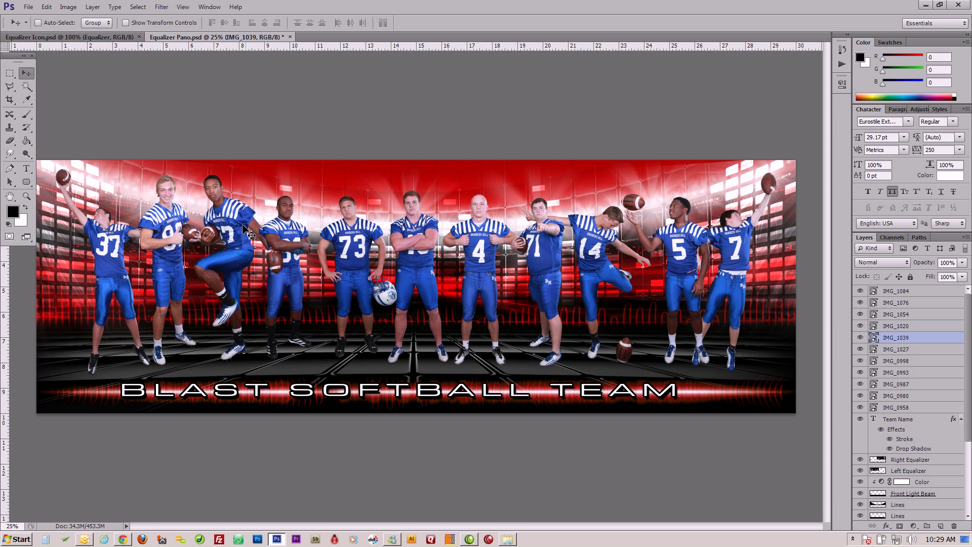
pyautogui.hotkey('ctrl', 't')
pyautogui.moveTo(291, 181); pyautogui.dragTo(284, 199)
pyautogui.moveTo(242, 236); pyautogui.dragTo(246, 239)
pyautogui.click(509, 22)
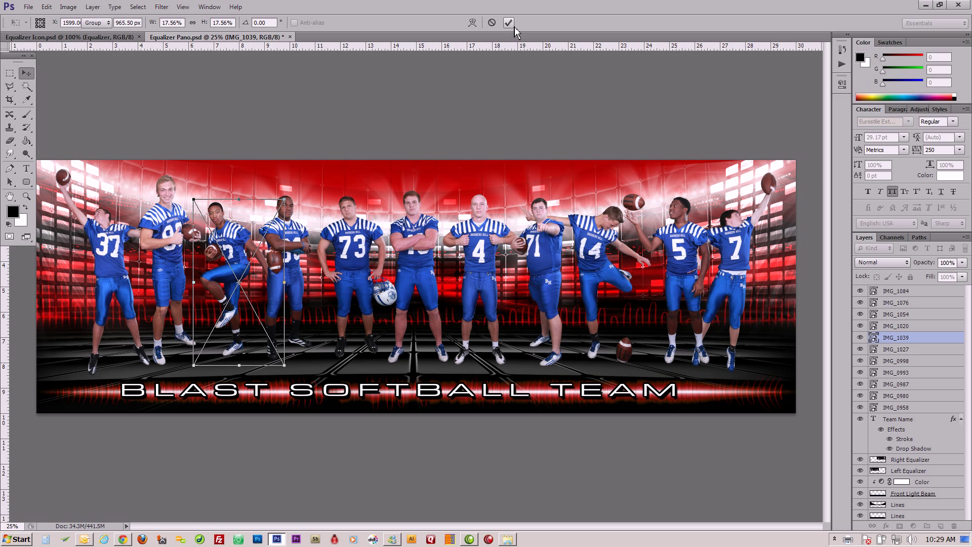
# Step: Shrink the IMG_1054 player beside number 37 and lower him to the lineup's foot level
pyautogui.rightClick(165, 227)
pyautogui.click(178, 236)
pyautogui.hotkey('ctrl', 't')
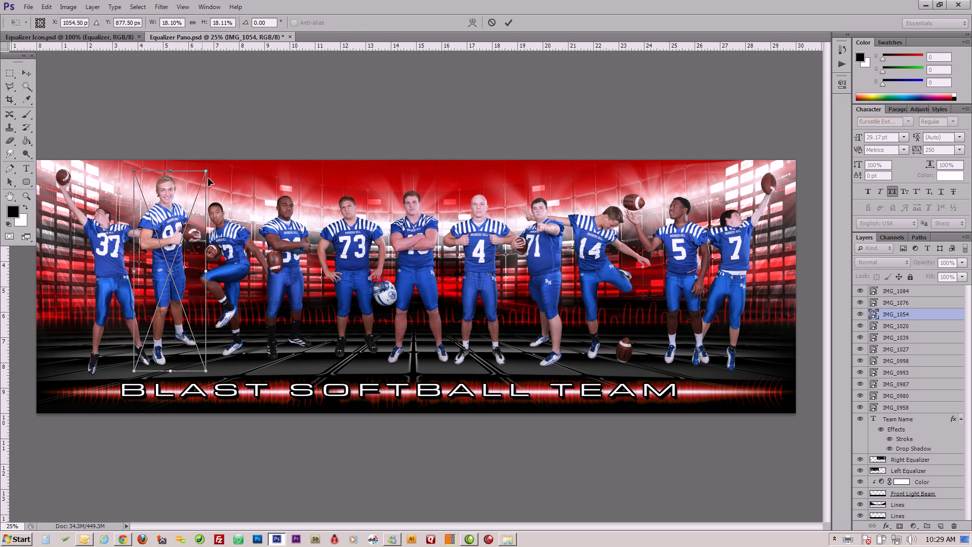
pyautogui.moveTo(177, 236); pyautogui.dragTo(180, 243)
pyautogui.click(509, 23)
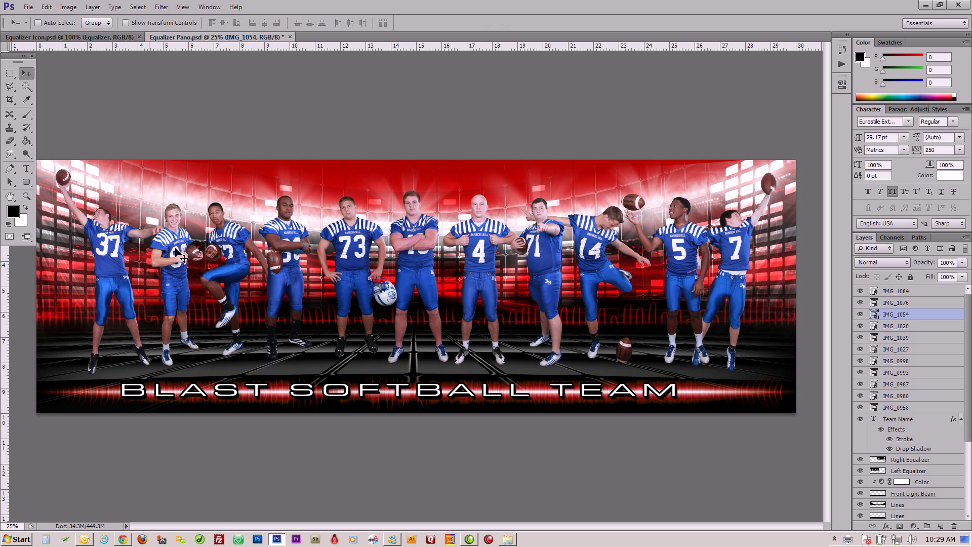
# Step: Nudge the number 37 player (IMG_0980) slightly up and outward at the end of the lineup
pyautogui.rightClick(118, 261)
pyautogui.click(126, 267)
pyautogui.moveTo(119, 262); pyautogui.dragTo(118, 262)
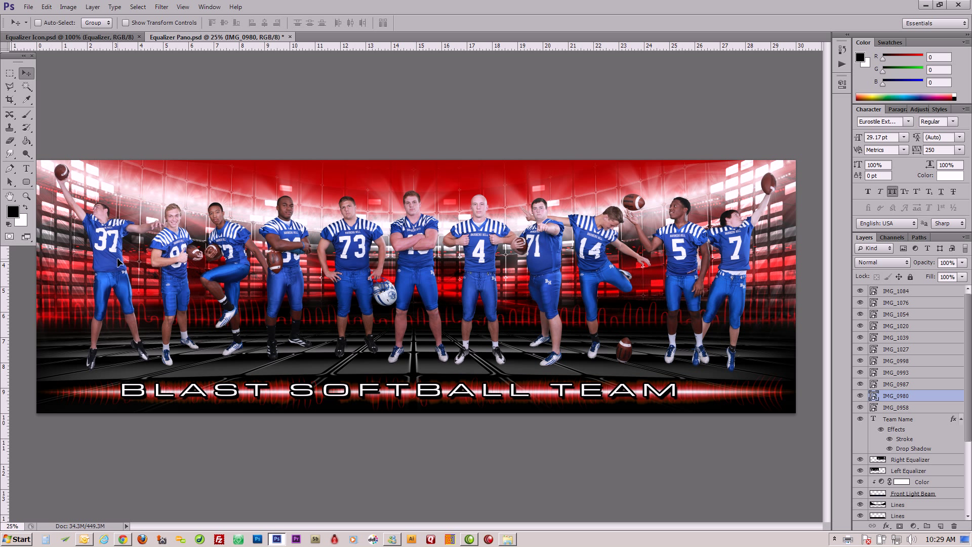
# Step: Swap the number 5 and number 14 players so number 5 stands next to number 71
pyautogui.rightClick(677, 248)
pyautogui.click(686, 253)
pyautogui.moveTo(688, 251); pyautogui.dragTo(667, 229)
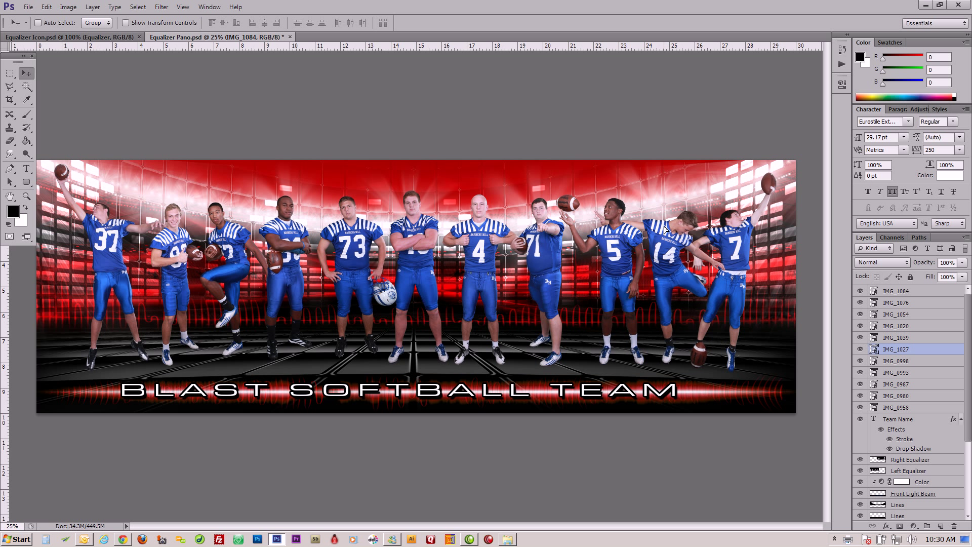
# Step: Nudge the number 5 player (IMG_1084) toward number 71 and scale him down to about 12.5%
pyautogui.rightClick(618, 239)
pyautogui.click(627, 243)
pyautogui.moveTo(620, 239); pyautogui.dragTo(615, 240)
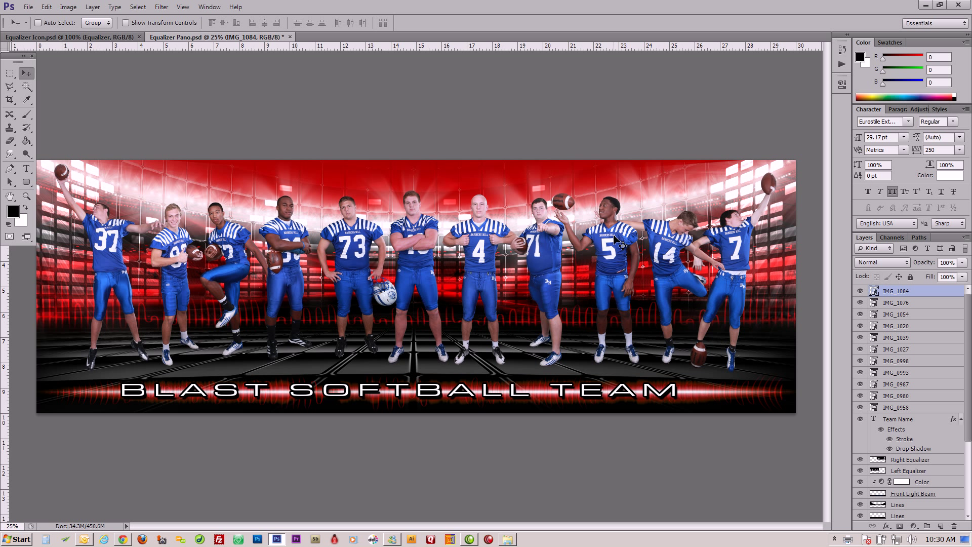
pyautogui.hotkey('ctrl', 't')
pyautogui.moveTo(660, 187); pyautogui.dragTo(656, 195)
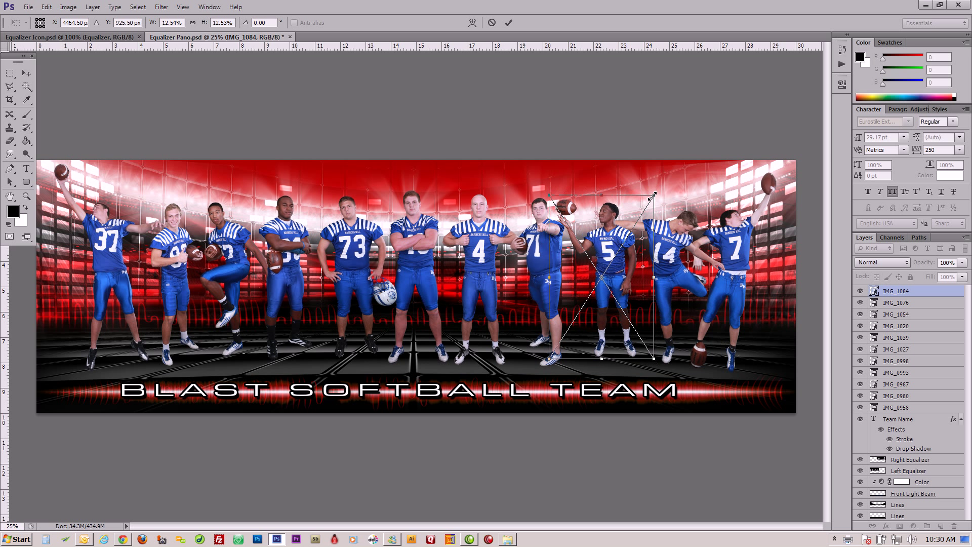
pyautogui.click(508, 22)
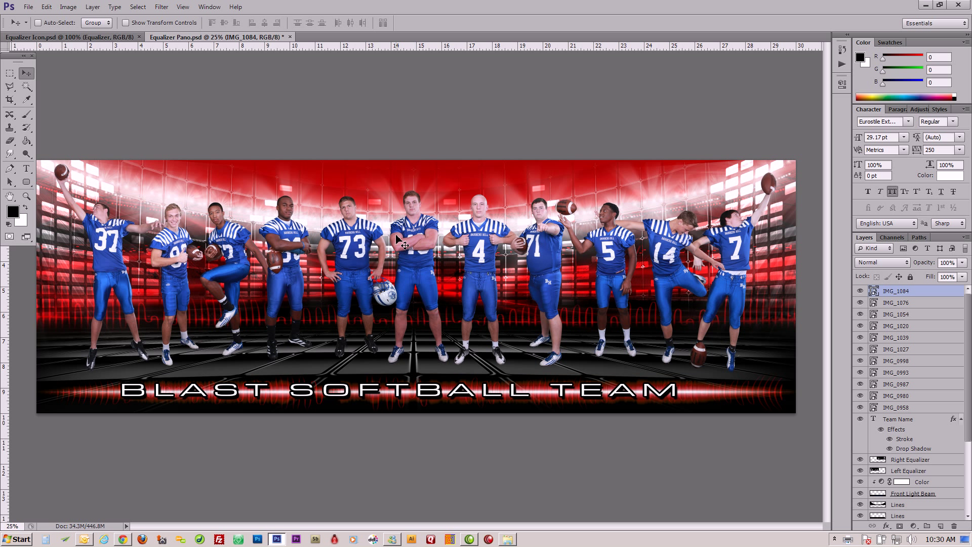
# Step: Change the BKG Color layer's Color Overlay to a blue sampled from the number 71 jersey, made slightly brighter
pyautogui.moveTo(968, 319); pyautogui.dragTo(969, 384)
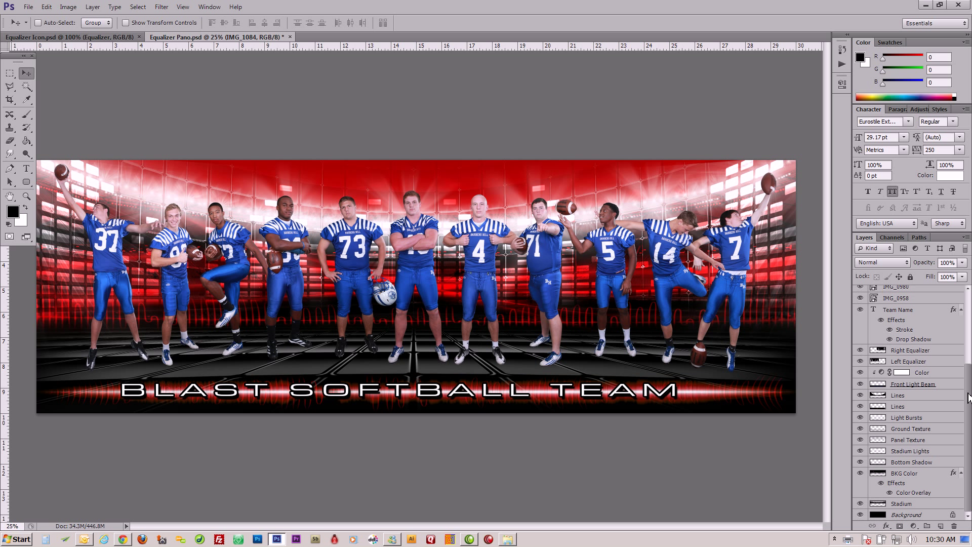
pyautogui.click(935, 477)
pyautogui.doubleClick(907, 497)
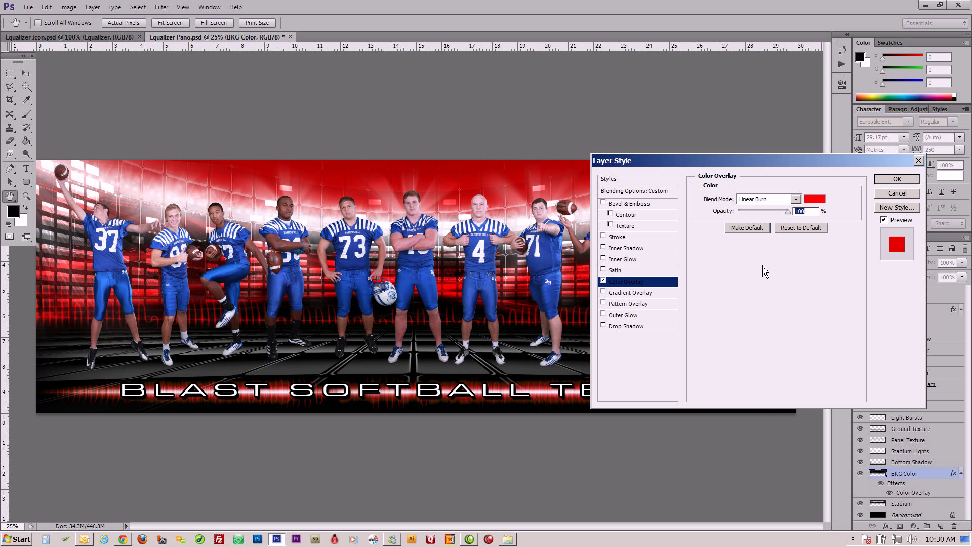
pyautogui.moveTo(793, 168); pyautogui.dragTo(770, 168)
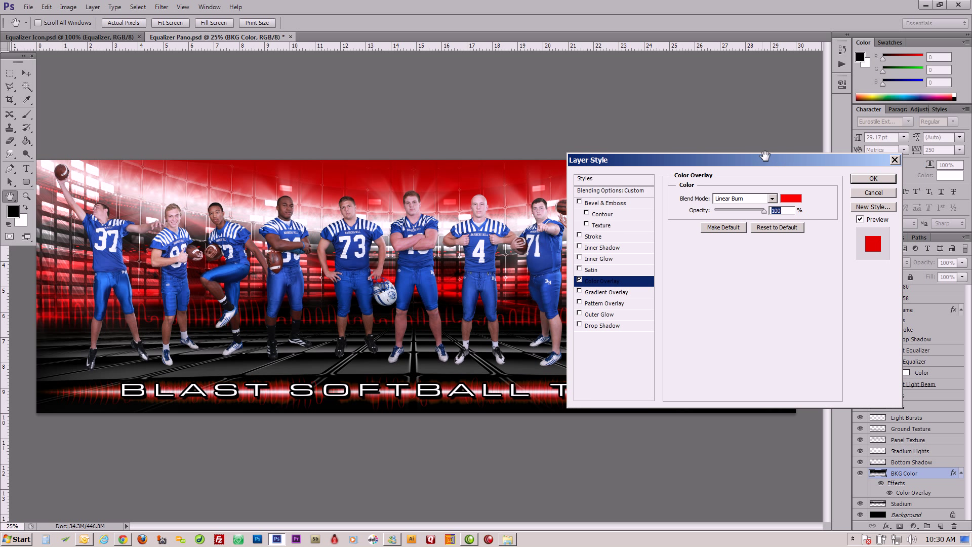
pyautogui.click(800, 198)
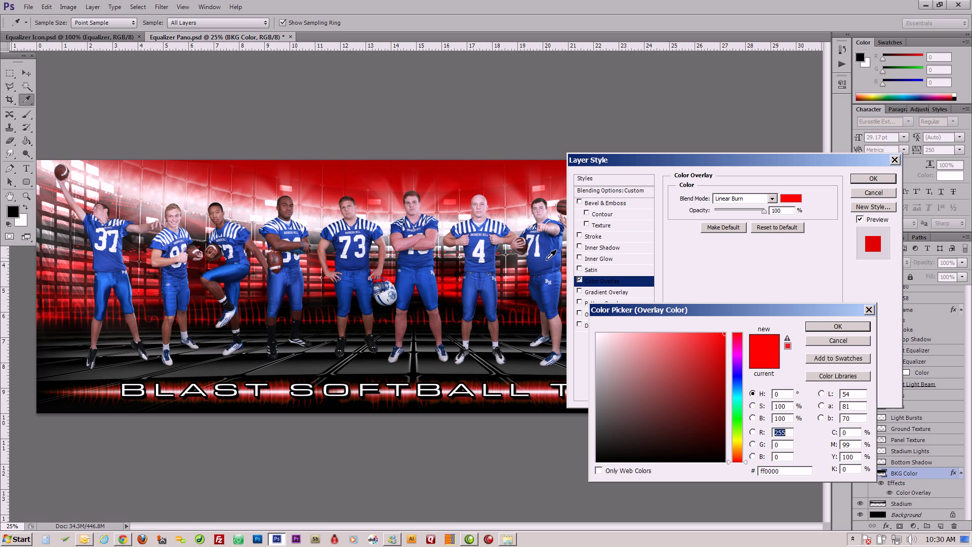
pyautogui.click(551, 263)
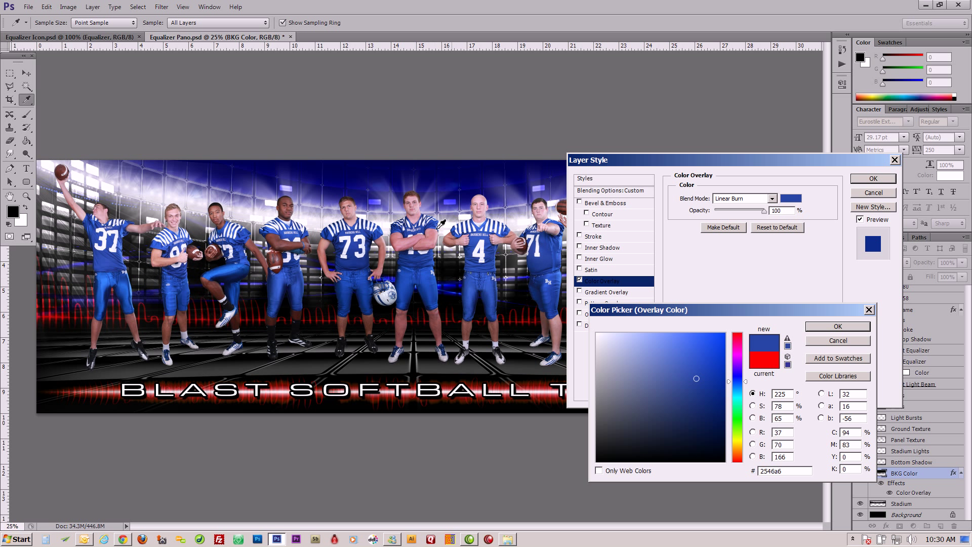
pyautogui.moveTo(696, 379); pyautogui.dragTo(708, 351)
pyautogui.click(836, 327)
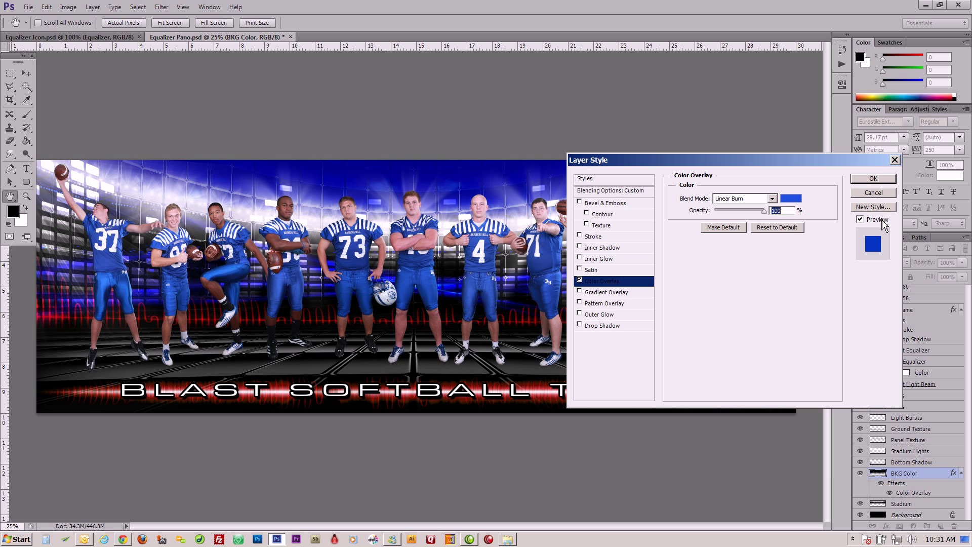
pyautogui.click(874, 178)
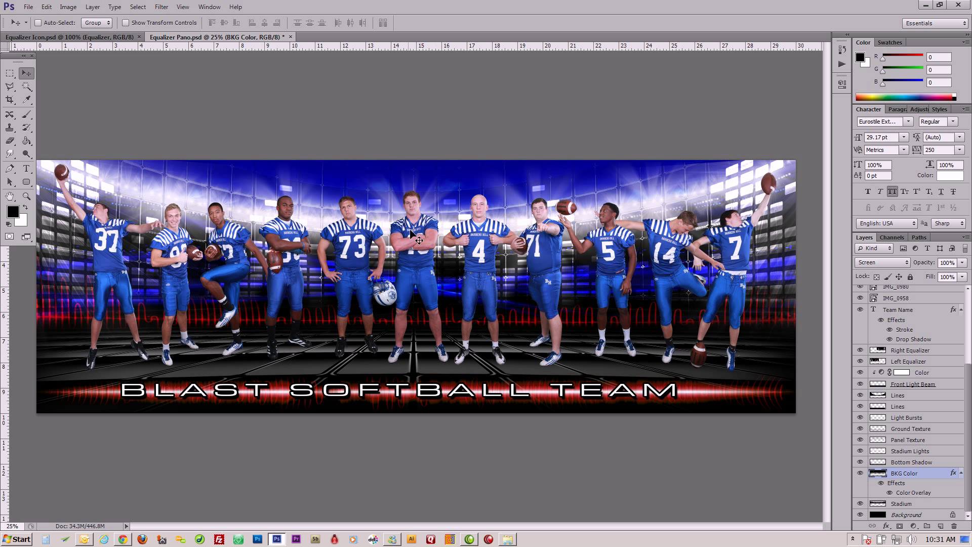
# Step: Desaturate both Lines layers to remove their red colour
pyautogui.rightClick(769, 327)
pyautogui.click(777, 328)
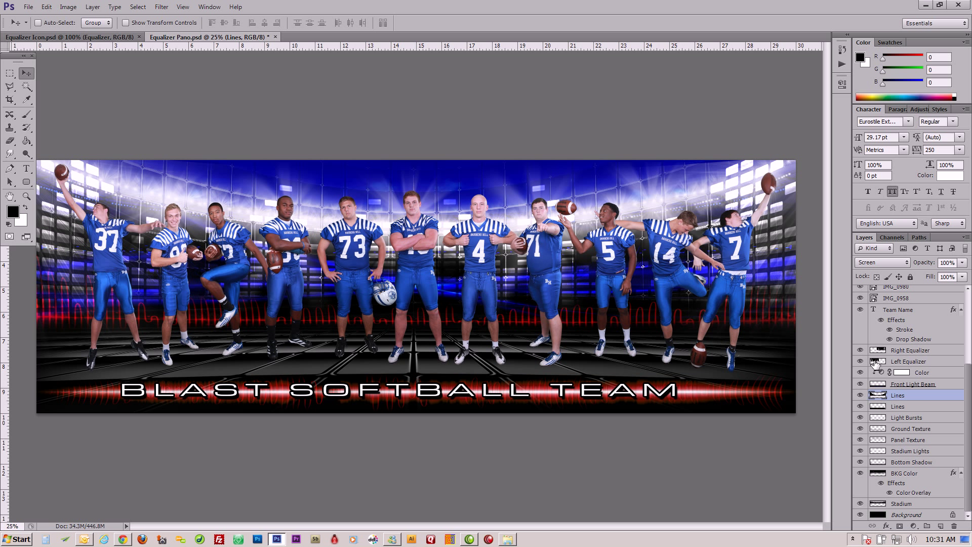
pyautogui.click(940, 394)
pyautogui.click(928, 407)
pyautogui.hotkey('ctrl', 'shift', 'u')
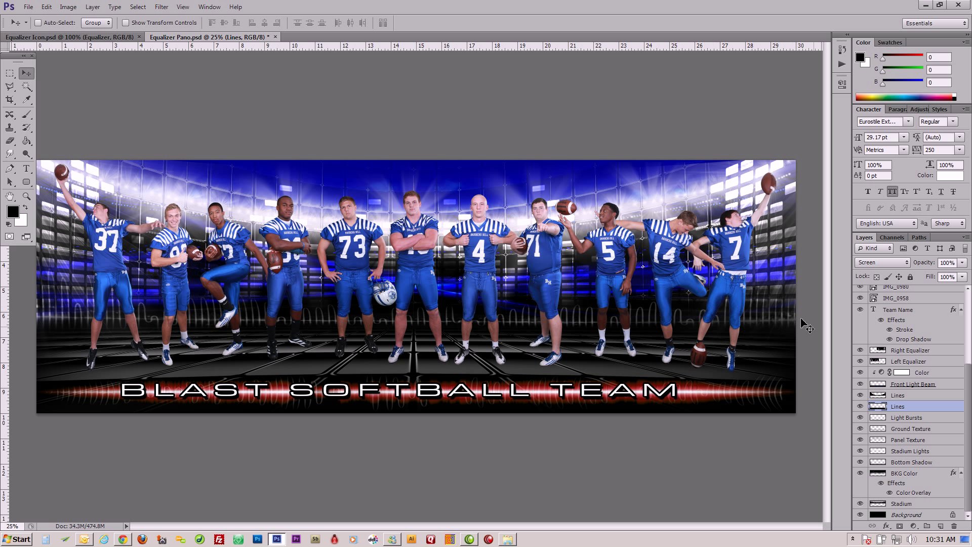
# Step: Add a Color Overlay to the lower Lines layer in Overlay mode, using dark blue 00008d sampled from the background
pyautogui.rightClick(928, 410)
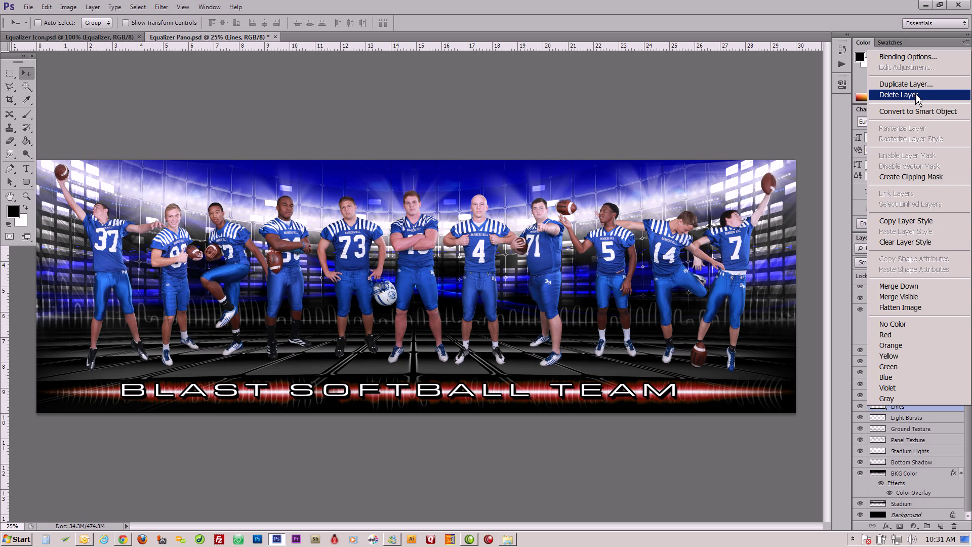
pyautogui.click(911, 57)
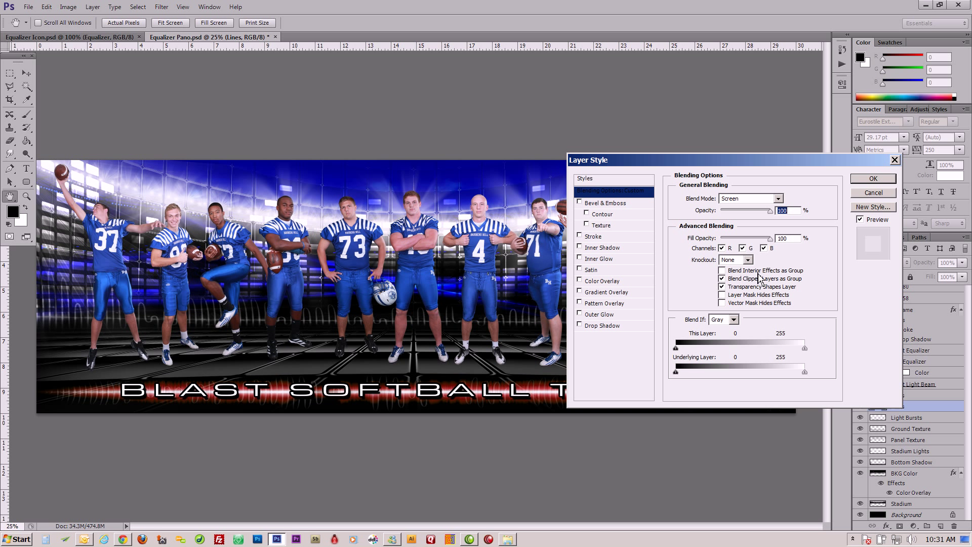
pyautogui.click(595, 282)
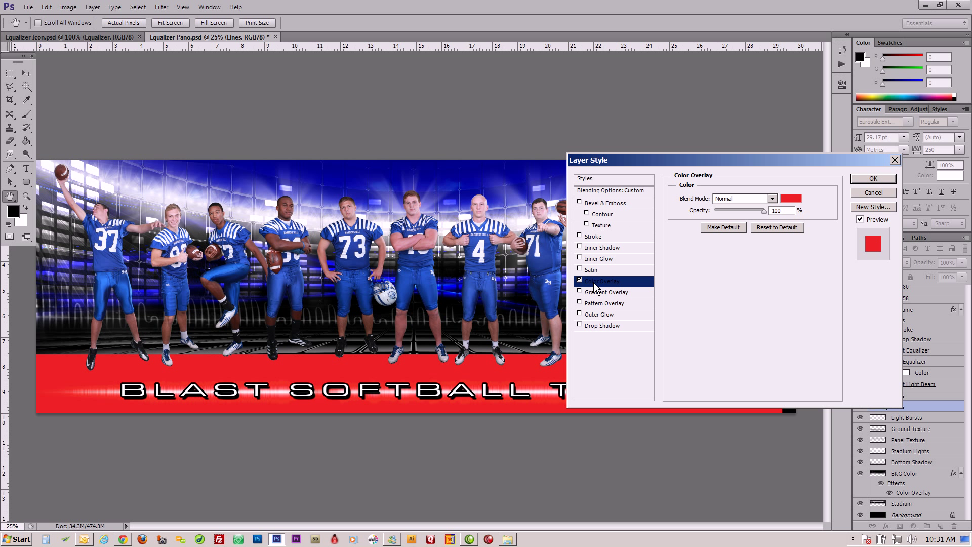
pyautogui.click(773, 198)
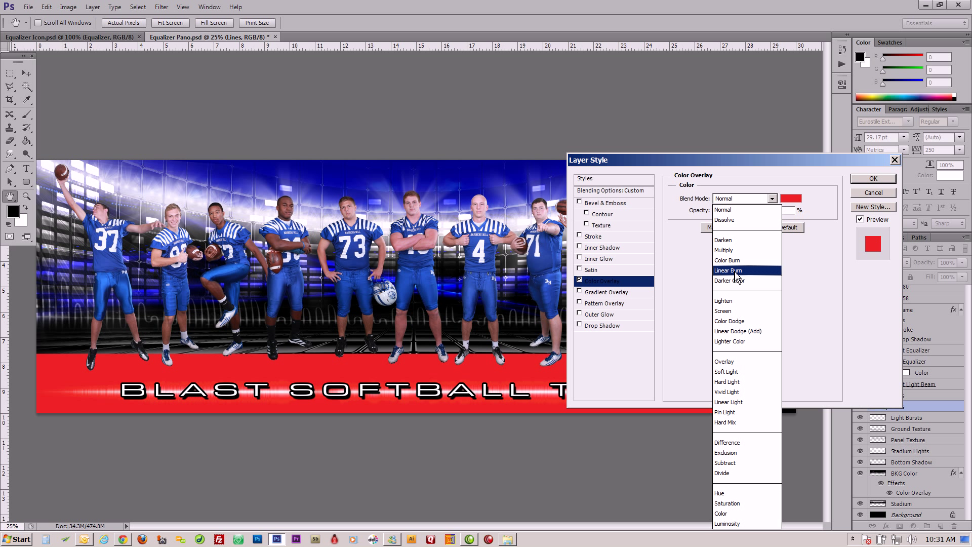
pyautogui.click(732, 362)
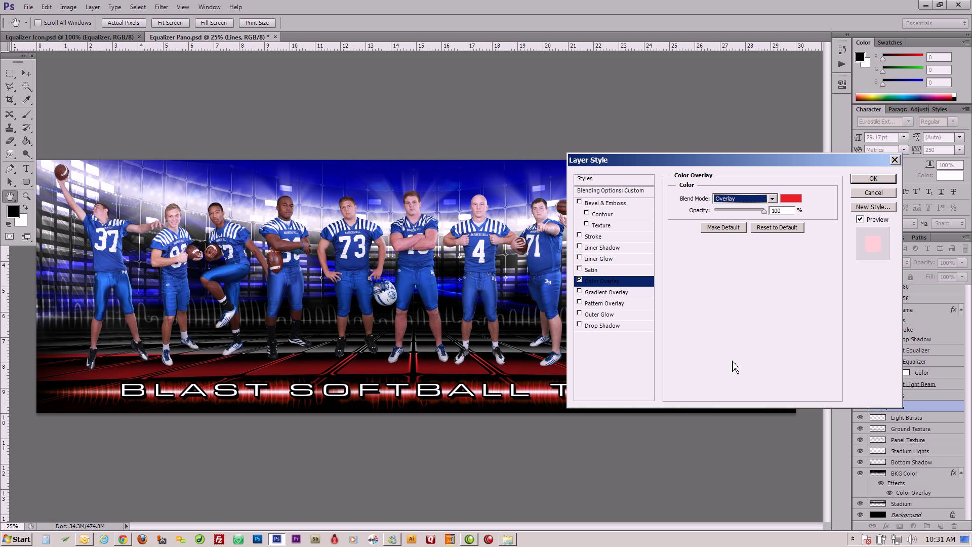
pyautogui.click(791, 198)
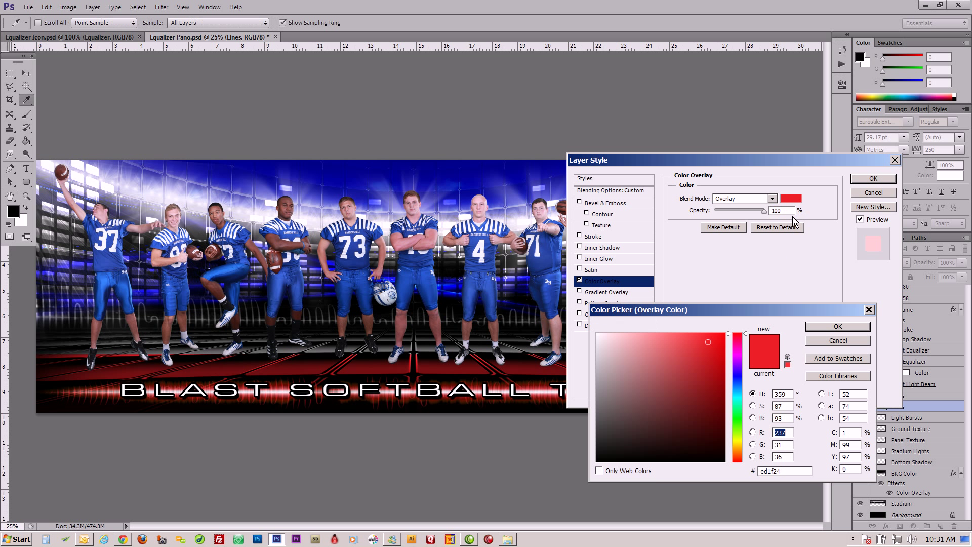
pyautogui.click(517, 170)
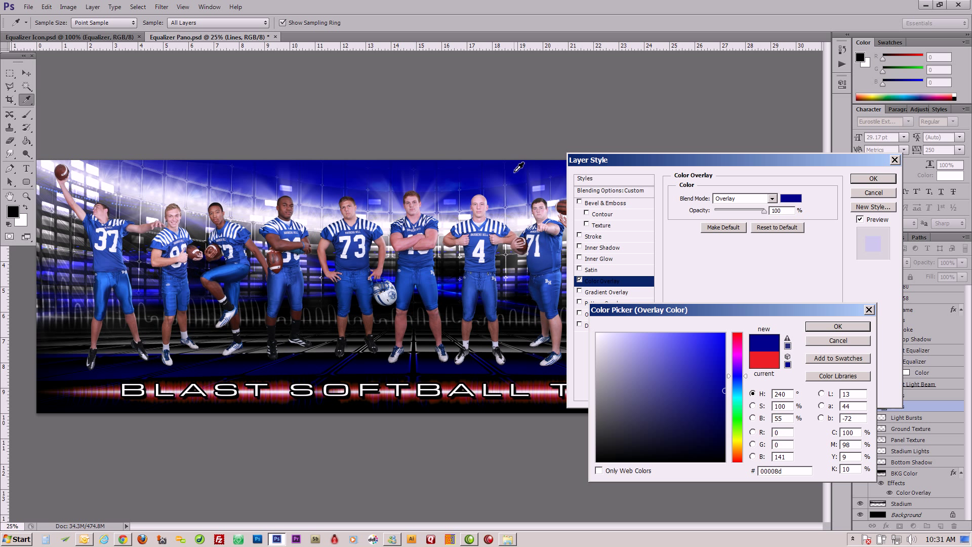
pyautogui.click(838, 327)
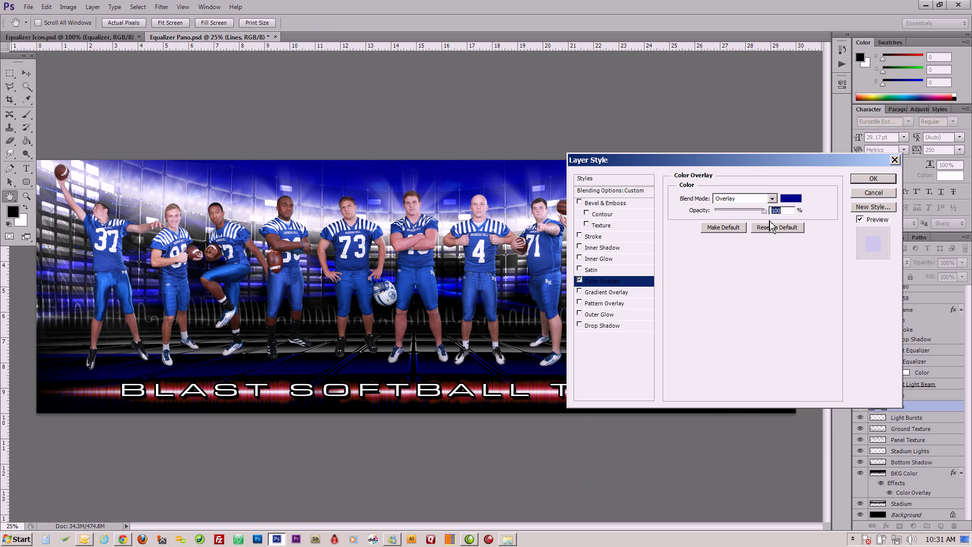
# Step: Try alternative blend modes for the lower Lines layer's Color Overlay, including Hard Light, Difference, Exclusion, Screen, Darken and Vivid Light
pyautogui.click(772, 198)
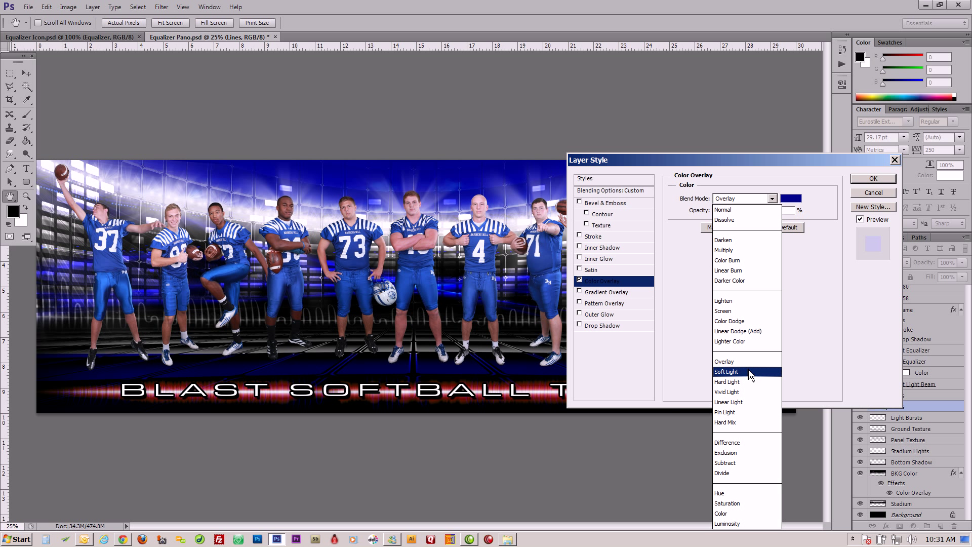
pyautogui.click(750, 382)
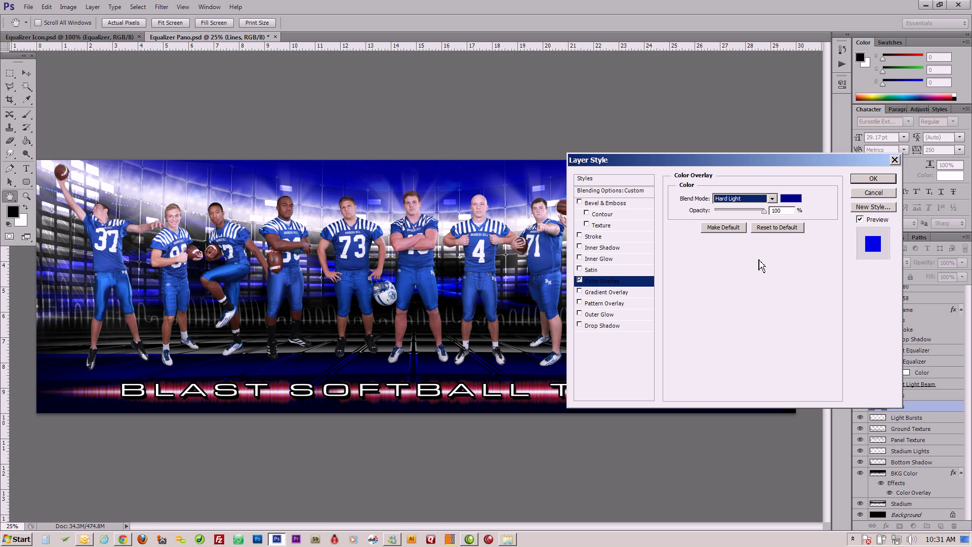
pyautogui.press('Down')
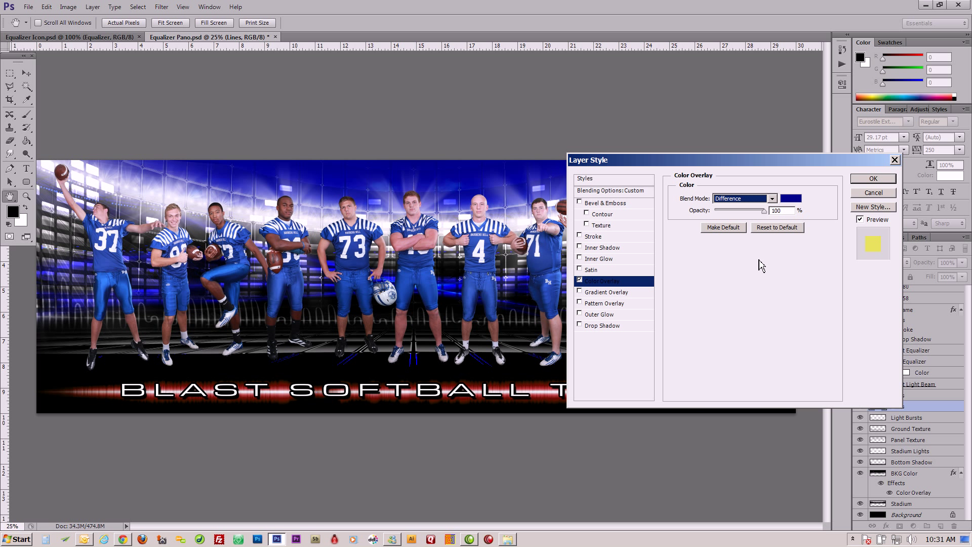
pyautogui.moveTo(843, 162)
pyautogui.mouseDown()
pyautogui.moveTo(738, 165)
pyautogui.moveTo(824, 159)
pyautogui.mouseUp()
pyautogui.press('Down')
pyautogui.press('Down')
pyautogui.press('Down')
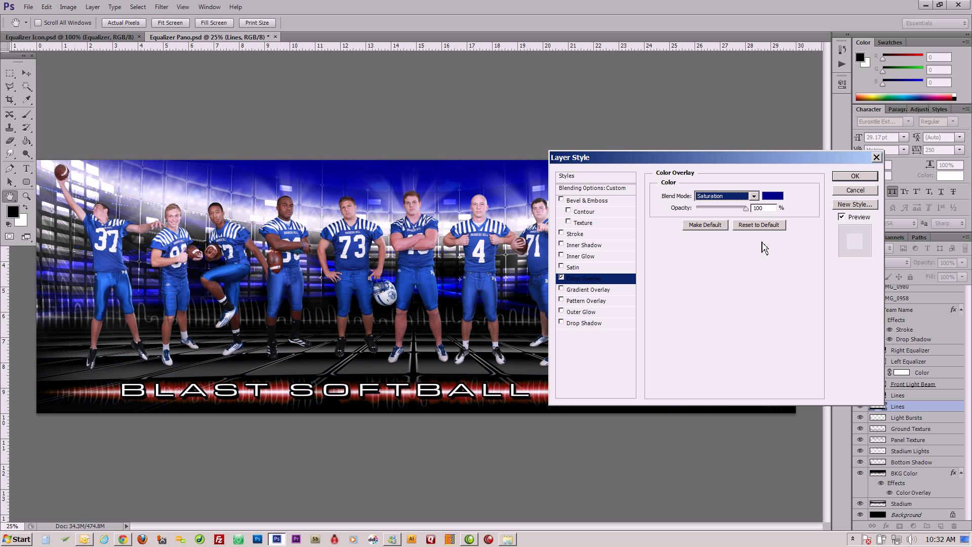
pyautogui.press('Up')
pyautogui.press('Up')
pyautogui.press('Up')
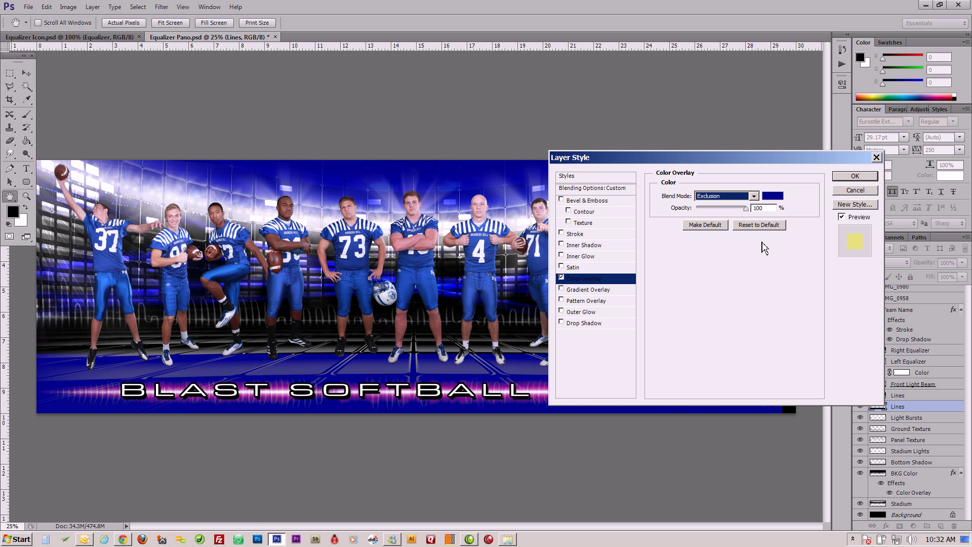
pyautogui.press('Up')
pyautogui.press('Up')
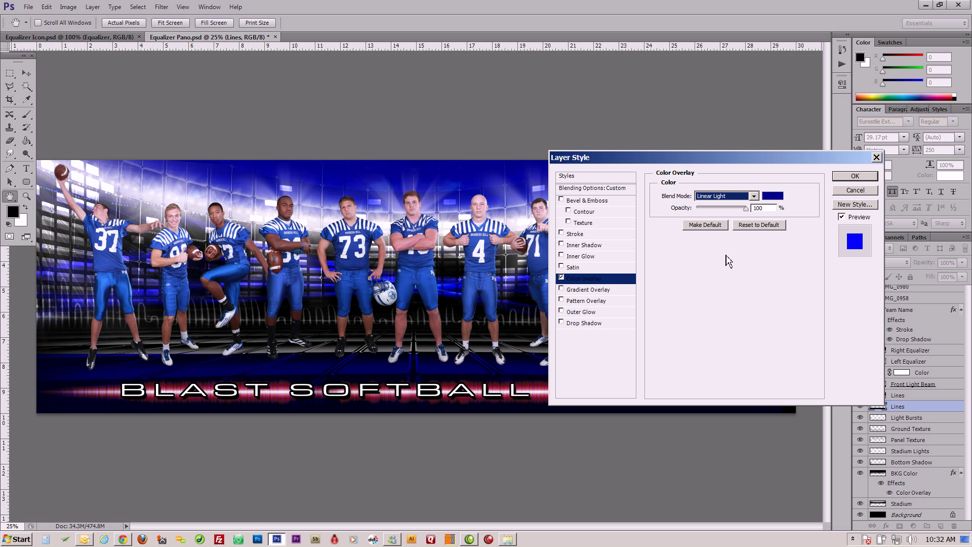
pyautogui.press('Up')
pyautogui.press('Up')
pyautogui.press('Up')
pyautogui.press('Up')
pyautogui.press('Up')
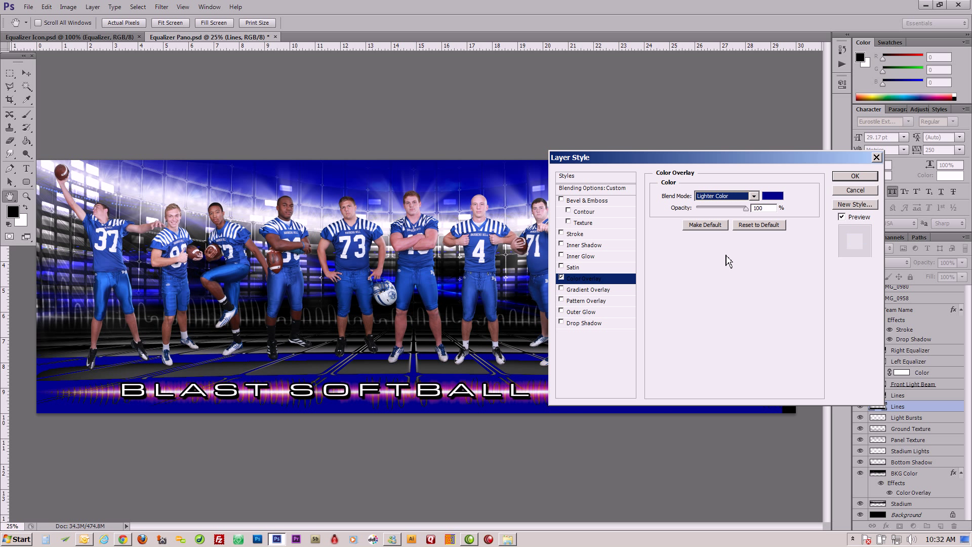
pyautogui.press('Up')
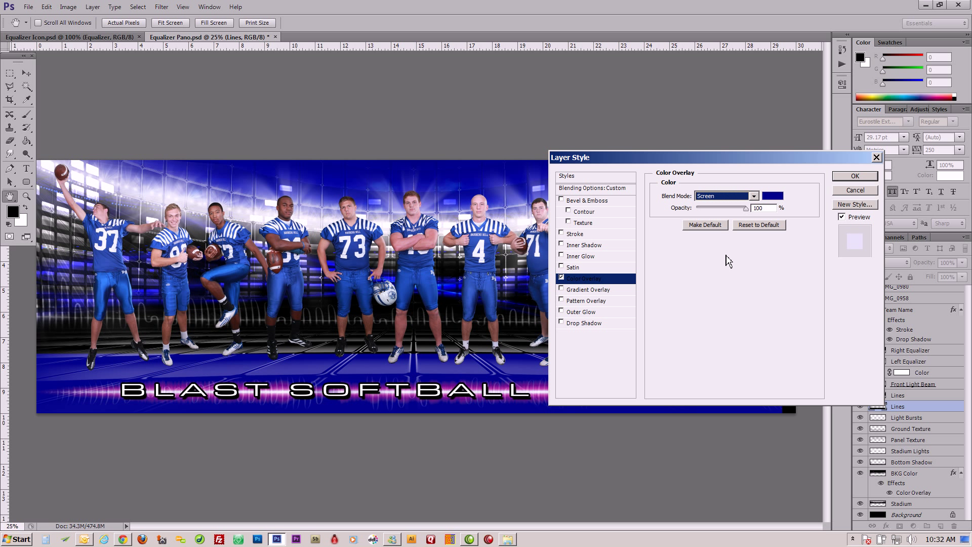
pyautogui.press('Up')
pyautogui.press('Up')
pyautogui.press('Up')
pyautogui.press('Up')
pyautogui.press('Up')
pyautogui.press('Up')
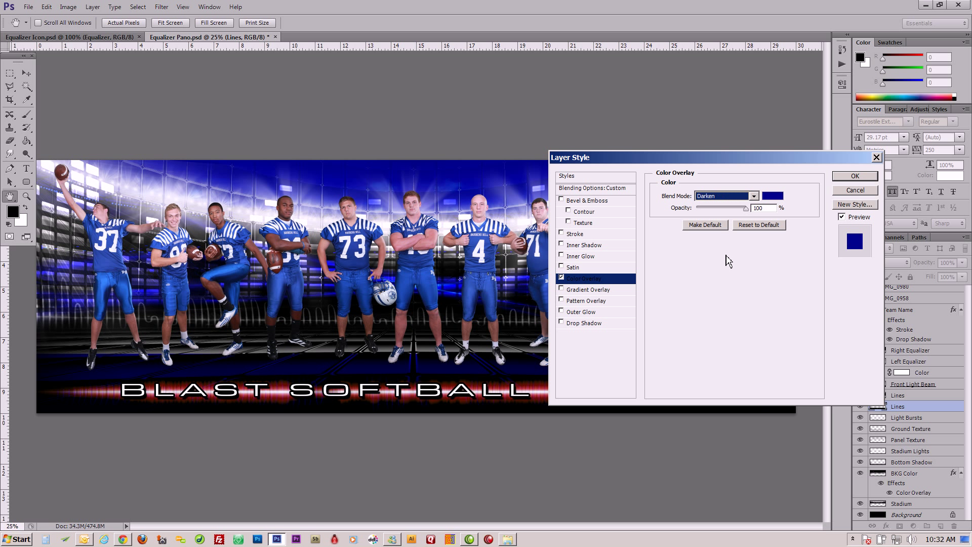
pyautogui.press('Up')
pyautogui.press('Up')
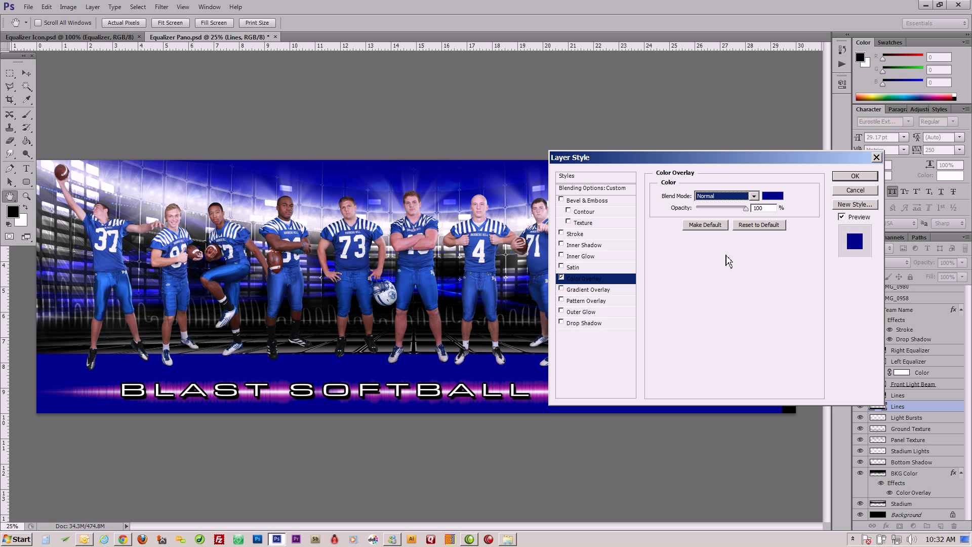
pyautogui.press('Down')
pyautogui.press('Down')
pyautogui.press('Down')
pyautogui.press('Down')
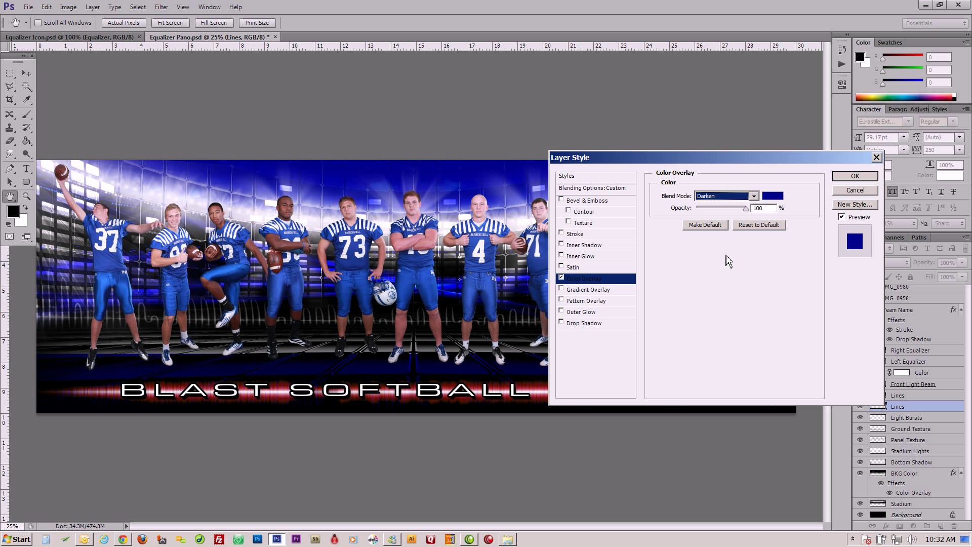
pyautogui.press('Down')
pyautogui.press('Down')
pyautogui.press('Down')
pyautogui.press('Down')
pyautogui.press('Down')
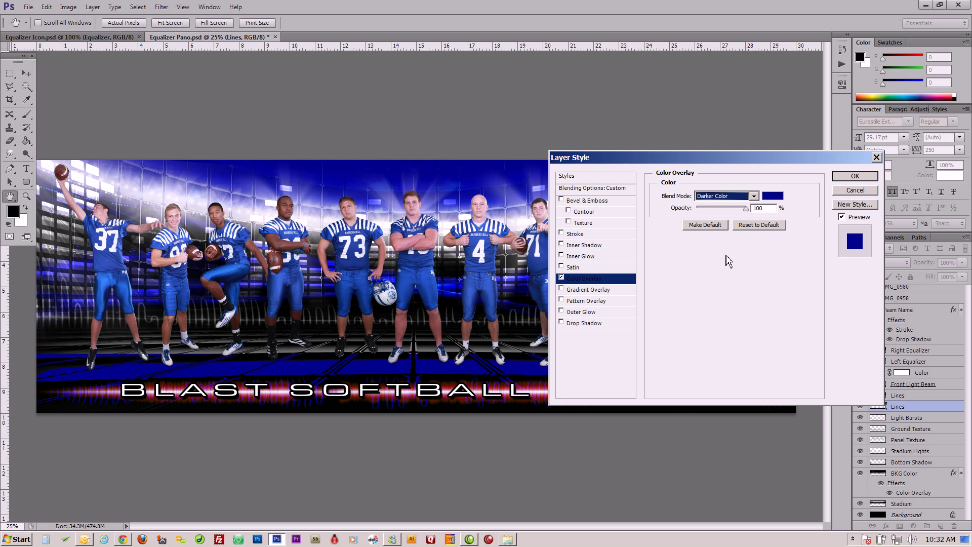
pyautogui.press('Down')
pyautogui.press('Down')
pyautogui.press('Down')
pyautogui.press('Down')
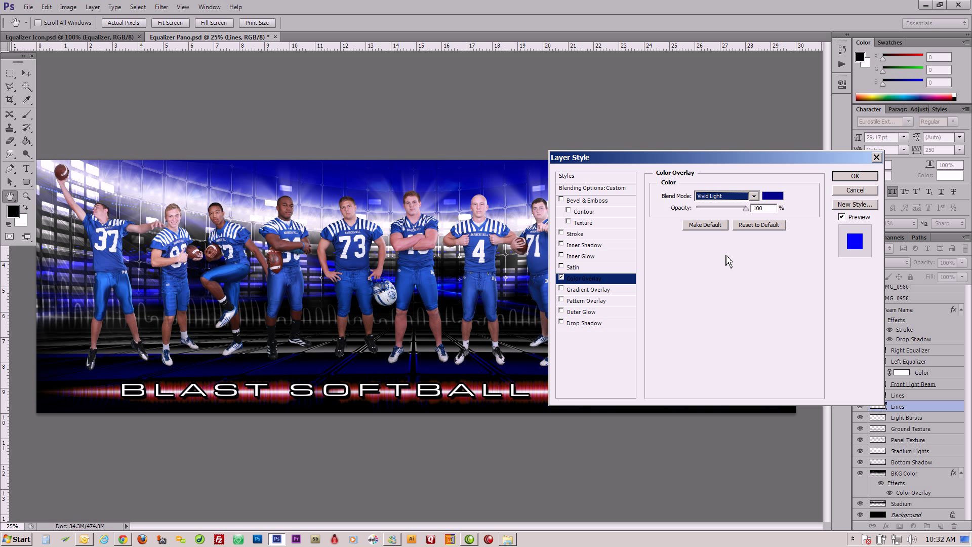
pyautogui.click(851, 191)
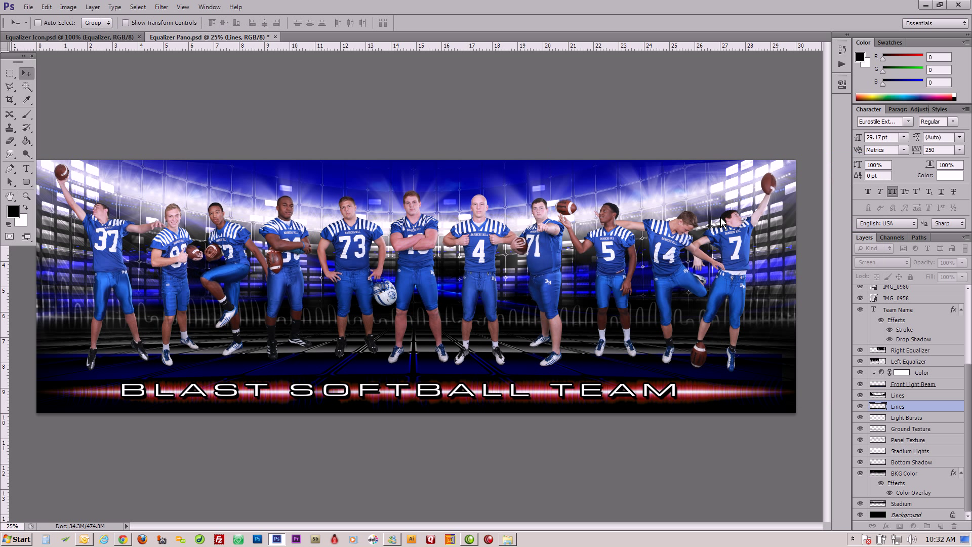
# Step: Undo the desaturation of both Lines layers
pyautogui.hotkey('alt', ']')
pyautogui.hotkey('ctrl', 'alt', 'z')
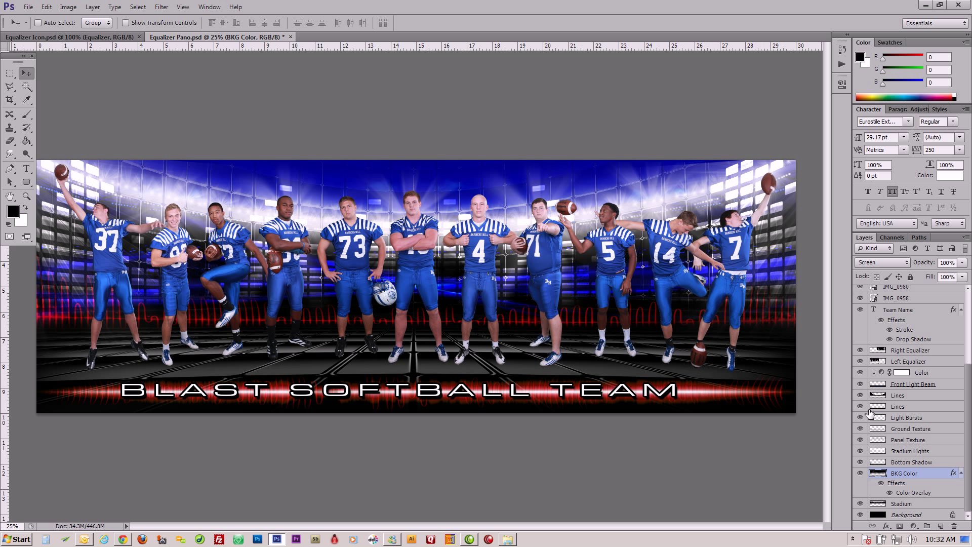
pyautogui.scroll(1, 933, 492)
pyautogui.scroll(-1, 937, 437)
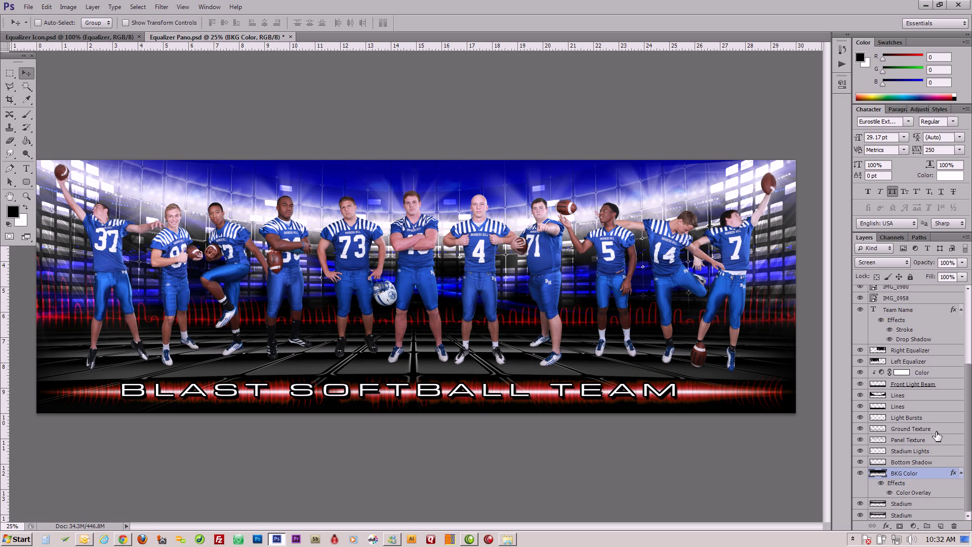
# Step: Add a Hue/Saturation adjustment layer above the lower Lines layer and clip it to that layer
pyautogui.click(926, 407)
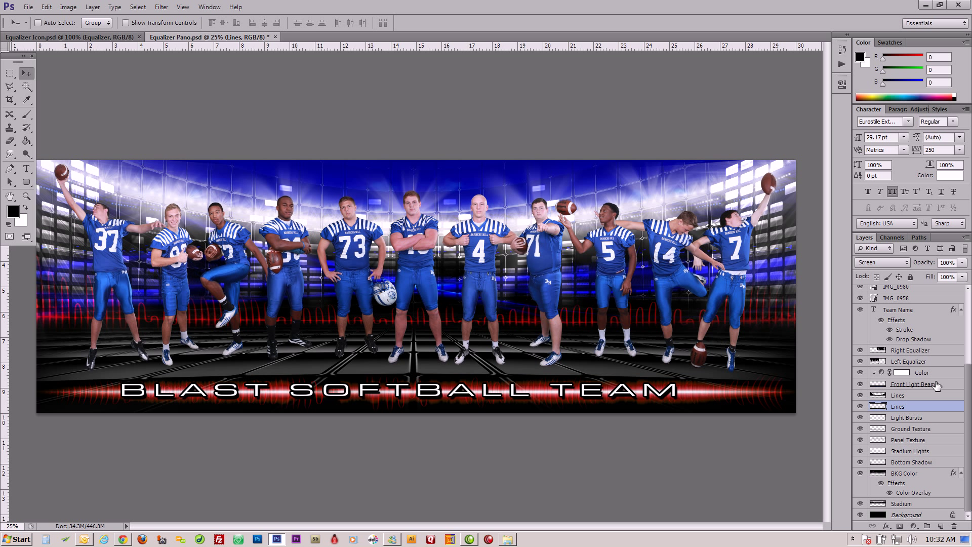
pyautogui.click(921, 111)
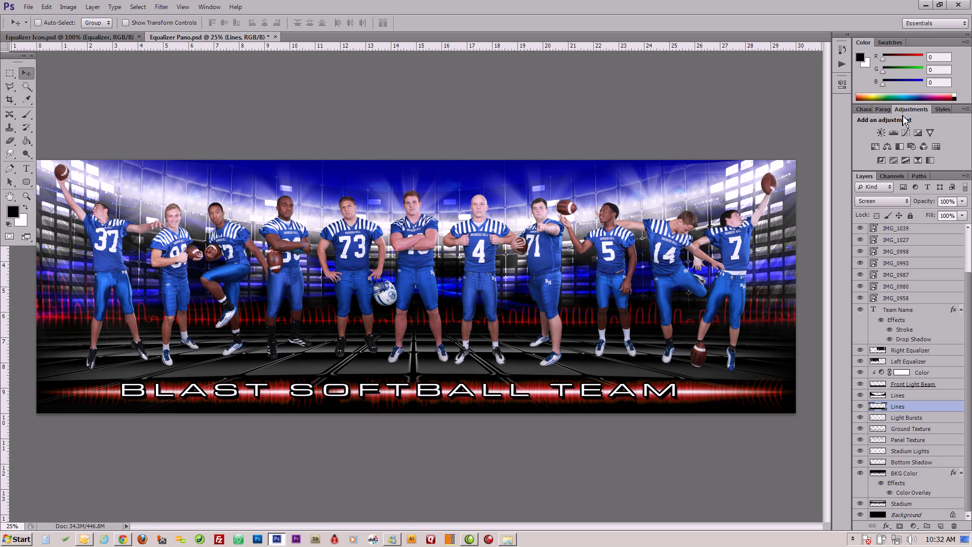
pyautogui.click(876, 147)
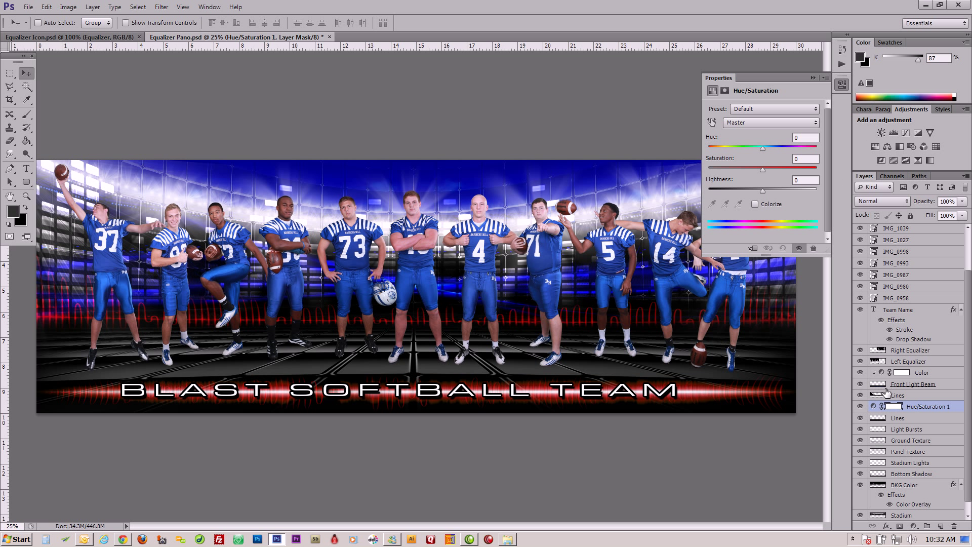
pyautogui.moveTo(926, 418); pyautogui.dragTo(933, 407)
pyautogui.keyDown('alt'); pyautogui.click(933, 409); pyautogui.keyUp('alt')
pyautogui.moveTo(924, 410); pyautogui.dragTo(922, 409)
pyautogui.press('alt')
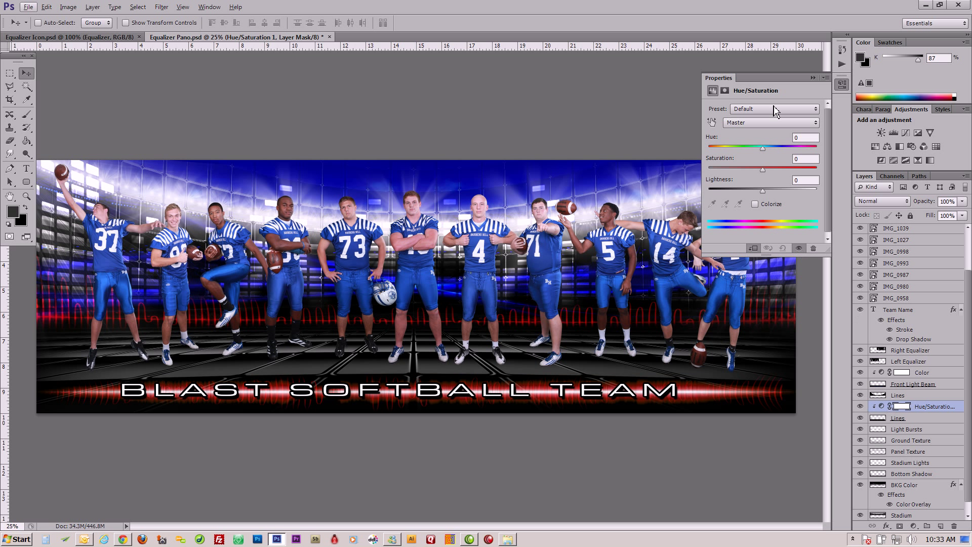
# Step: Set the hue of the lower Lines layer's Hue/Saturation adjustment to -109
pyautogui.moveTo(765, 152); pyautogui.dragTo(728, 156)
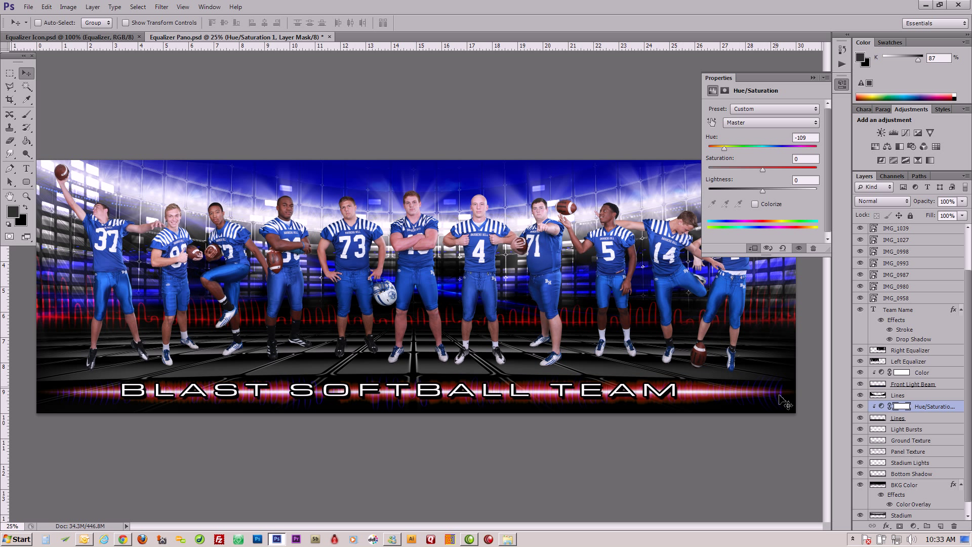
pyautogui.moveTo(812, 137); pyautogui.dragTo(793, 138)
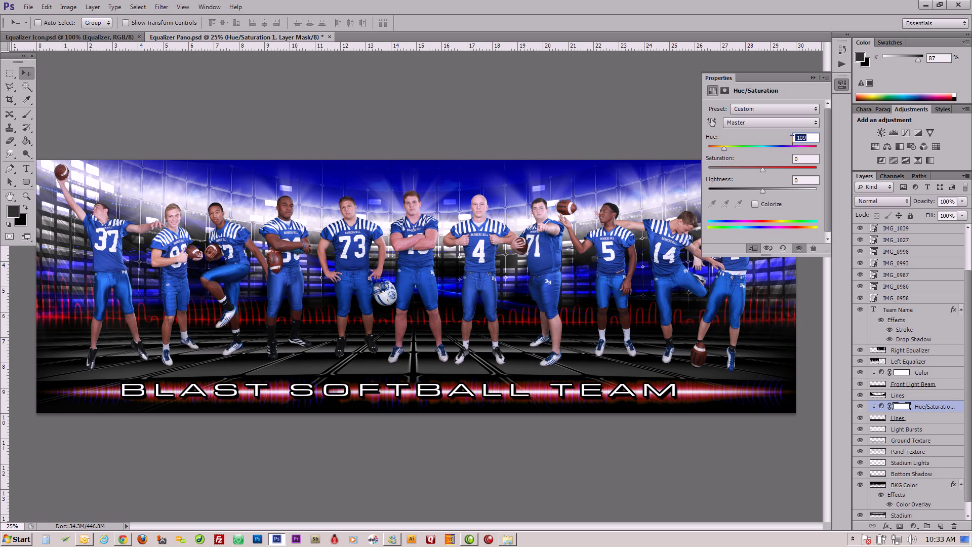
pyautogui.click(814, 78)
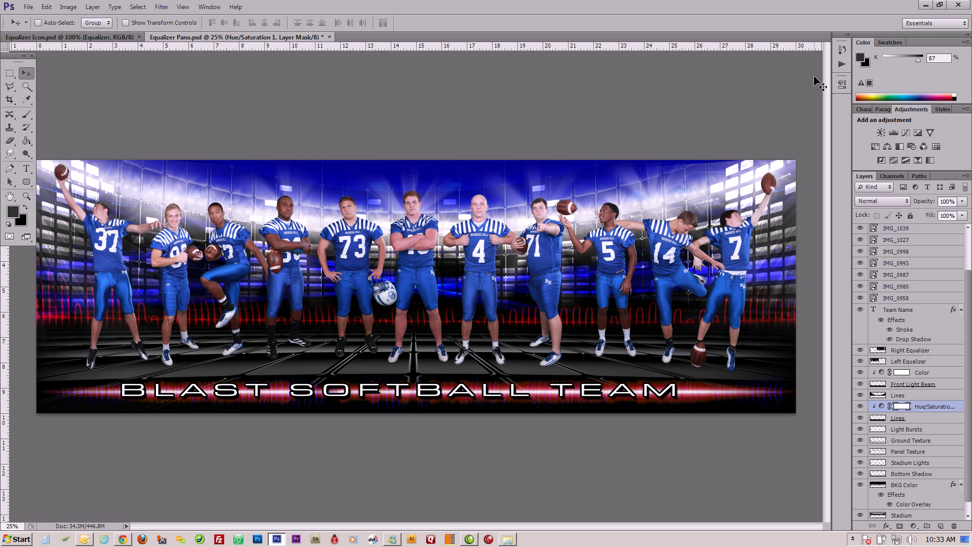
# Step: Add a Hue/Saturation adjustment clipped to the upper Lines layer and set its hue to -116
pyautogui.click(914, 418)
pyautogui.click(914, 395)
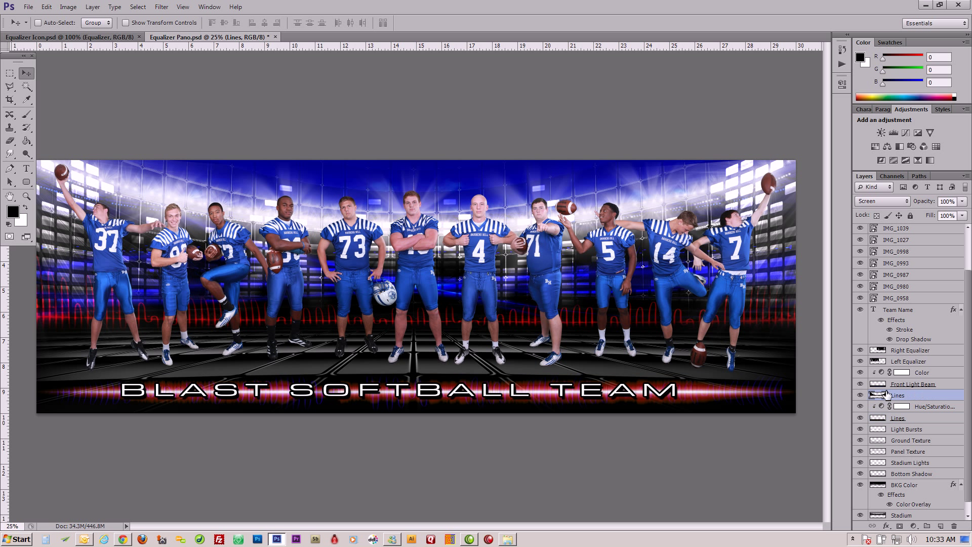
pyautogui.click(876, 147)
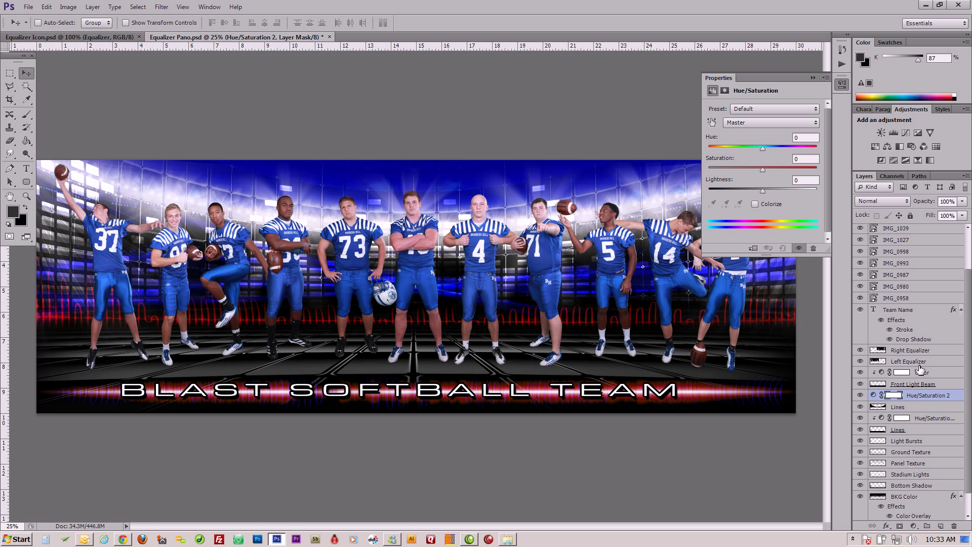
pyautogui.moveTo(918, 400); pyautogui.dragTo(920, 401)
pyautogui.keyDown('alt'); pyautogui.click(919, 400); pyautogui.keyUp('alt')
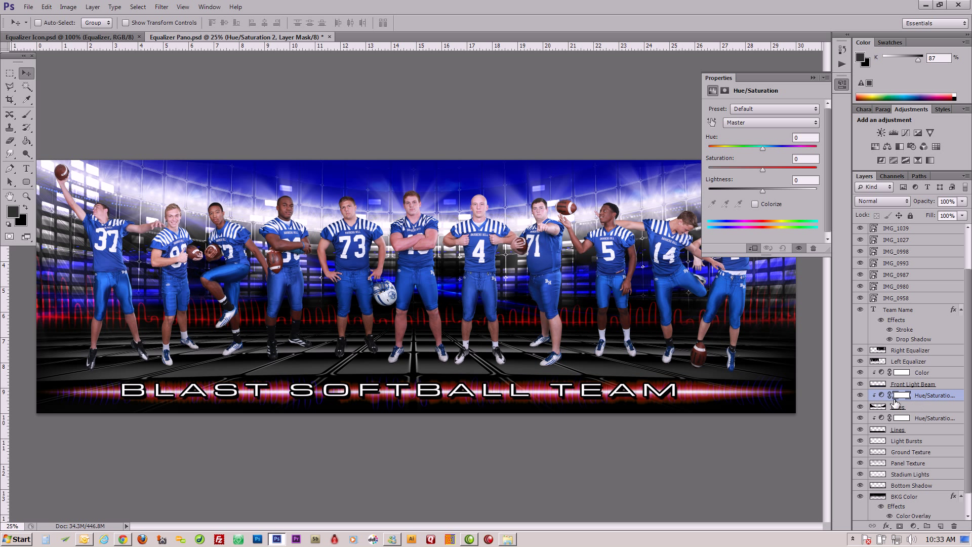
pyautogui.moveTo(765, 152); pyautogui.dragTo(725, 154)
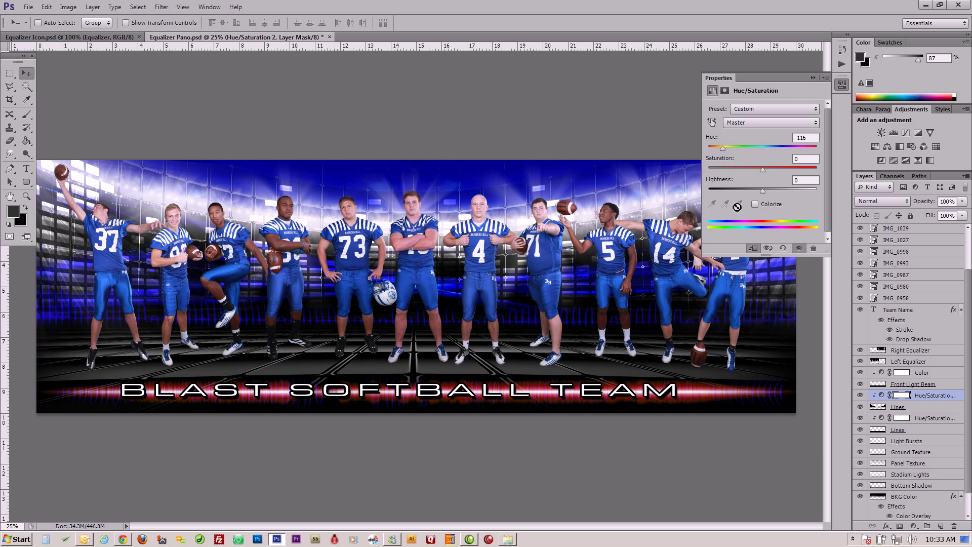
pyautogui.click(813, 77)
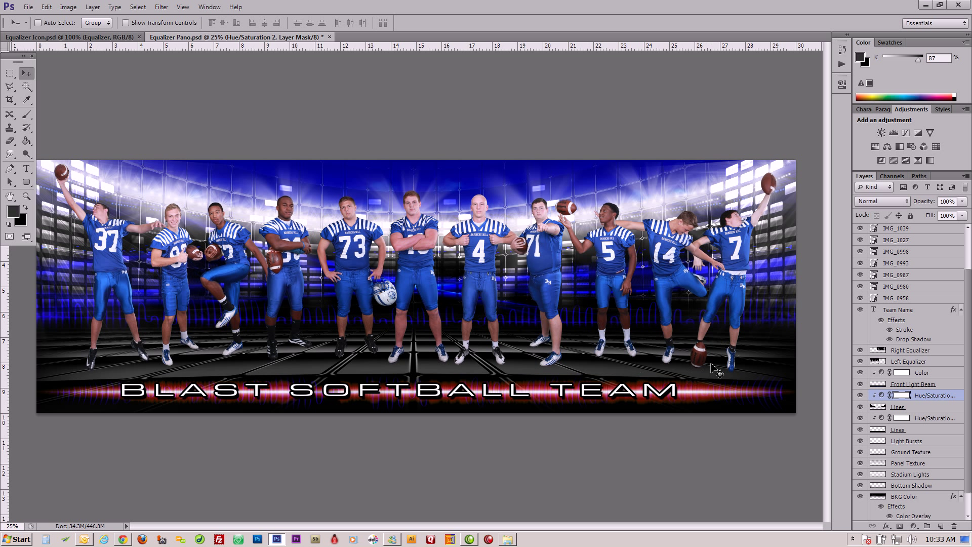
# Step: Set the hue of the Color adjustment clipped to the Front Light Beam layer to +26
pyautogui.rightClick(692, 393)
pyautogui.click(719, 401)
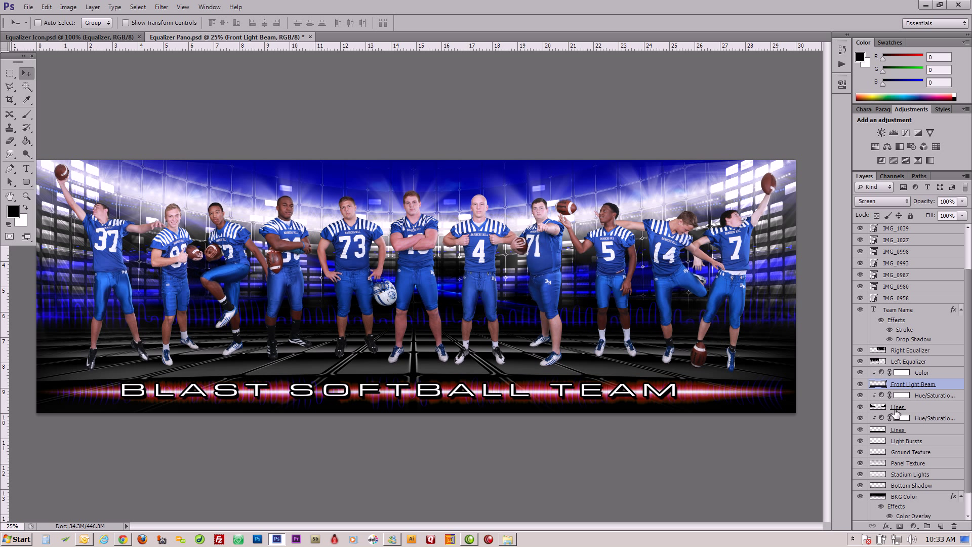
pyautogui.doubleClick(881, 374)
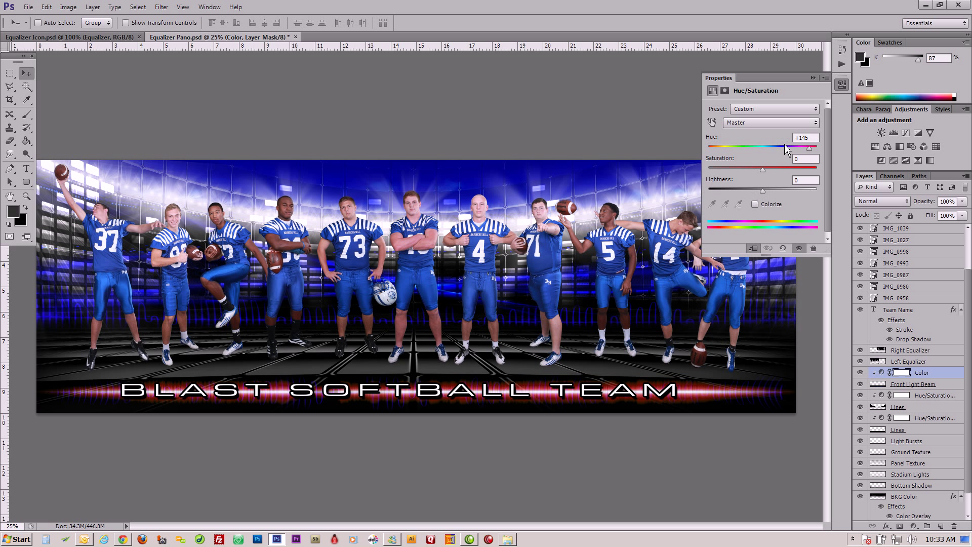
pyautogui.moveTo(809, 152); pyautogui.dragTo(781, 157)
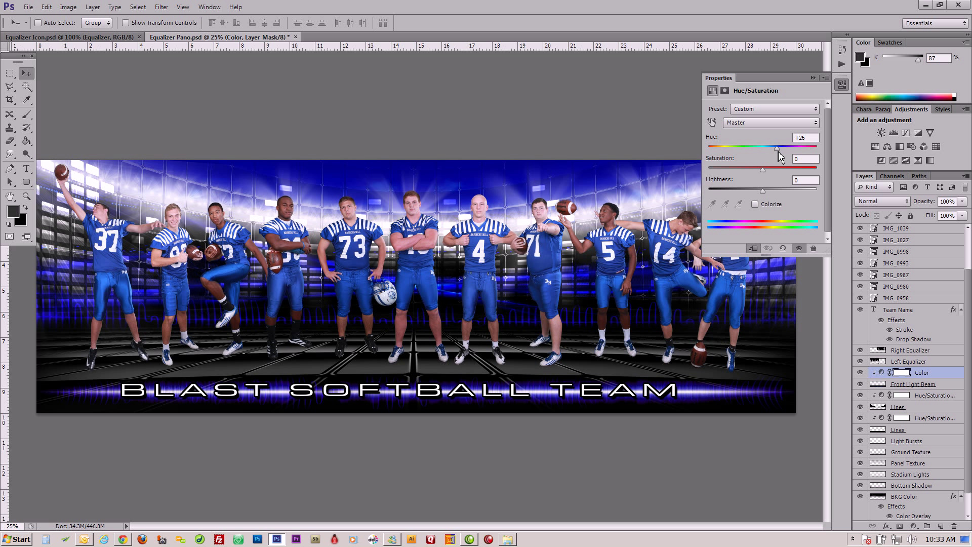
pyautogui.click(813, 77)
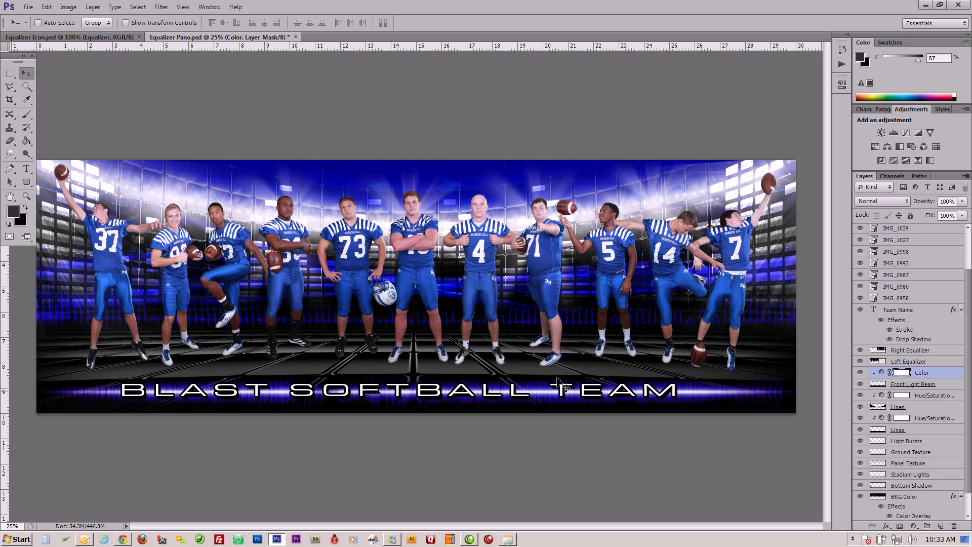
# Step: Replace the team name text with BARBERS HILL FOOTBALL and shift it slightly to the right
pyautogui.click(26, 168)
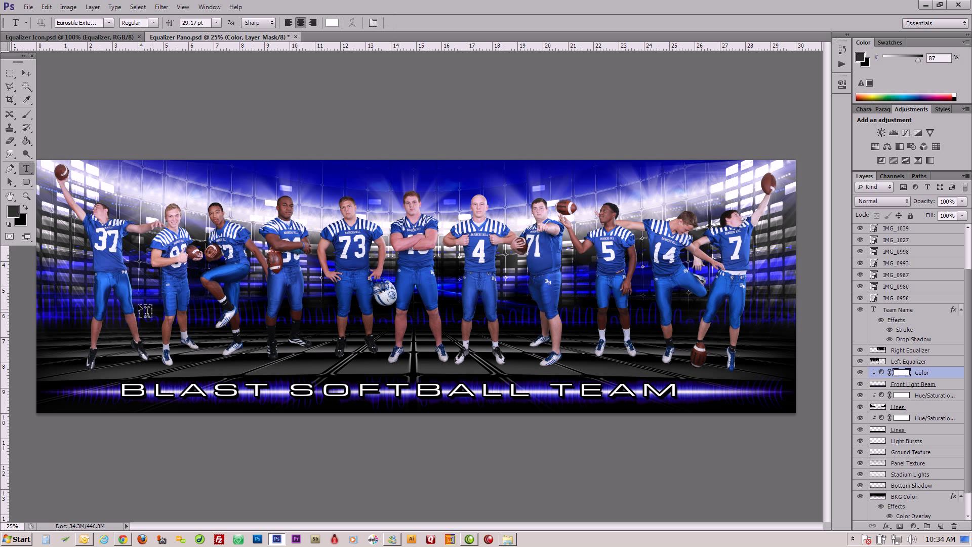
pyautogui.moveTo(121, 391); pyautogui.dragTo(692, 395)
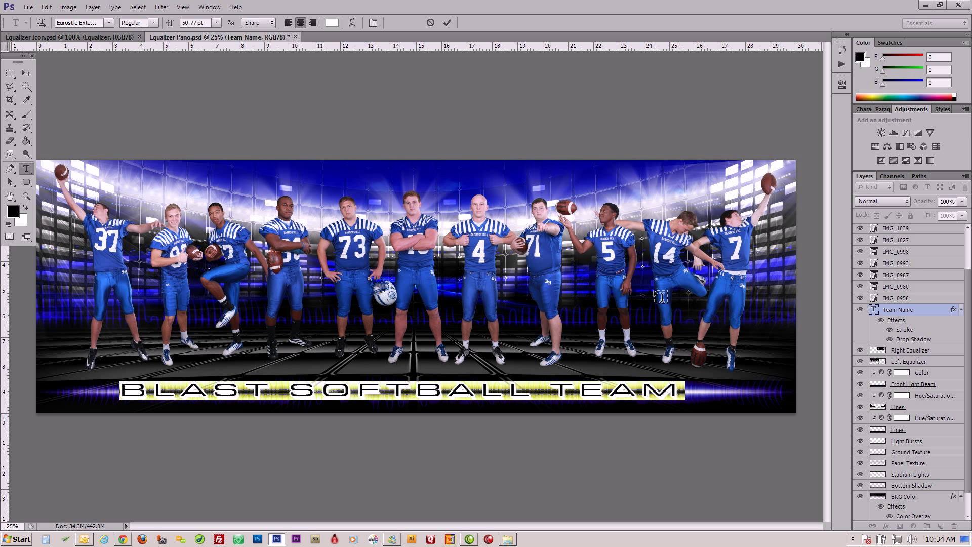
pyautogui.write('BARB')
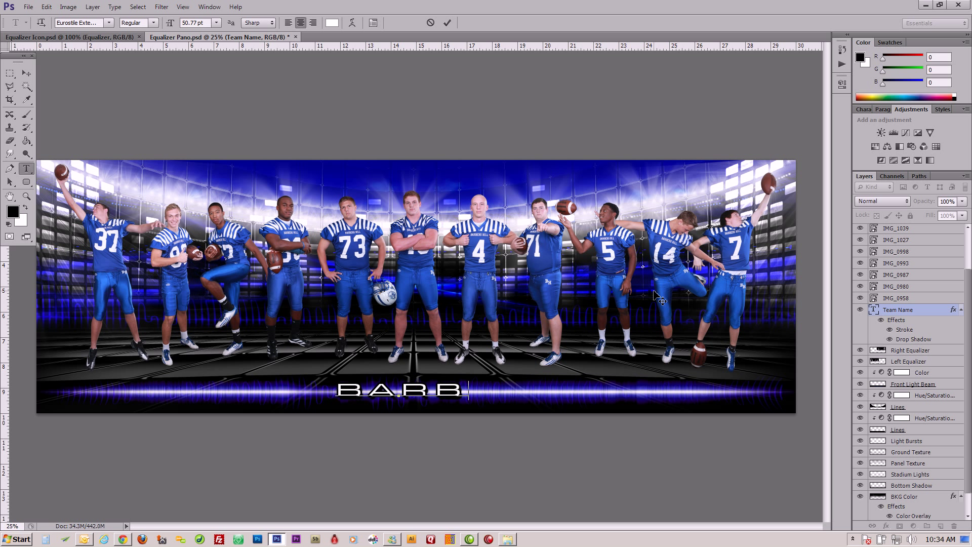
pyautogui.write('ERS HILL')
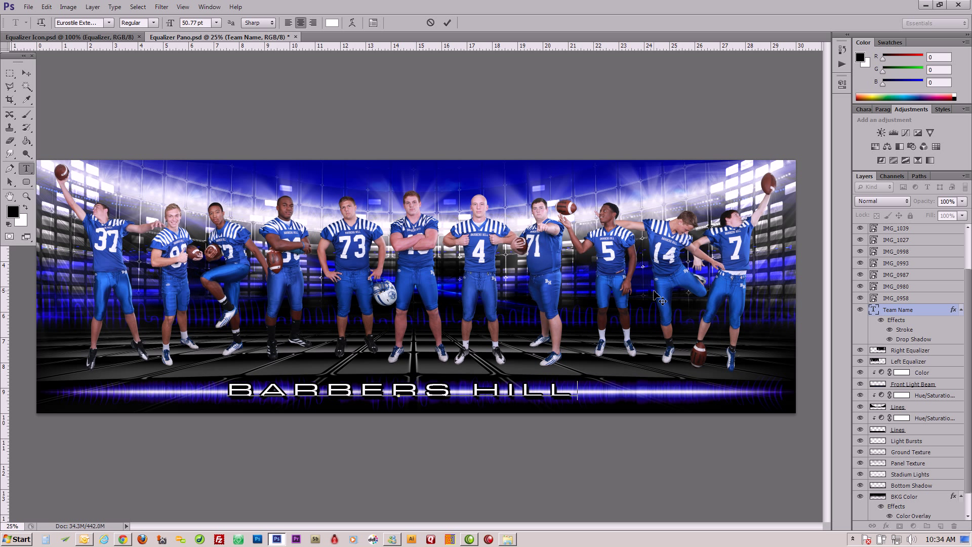
pyautogui.write(' FOOTBALL')
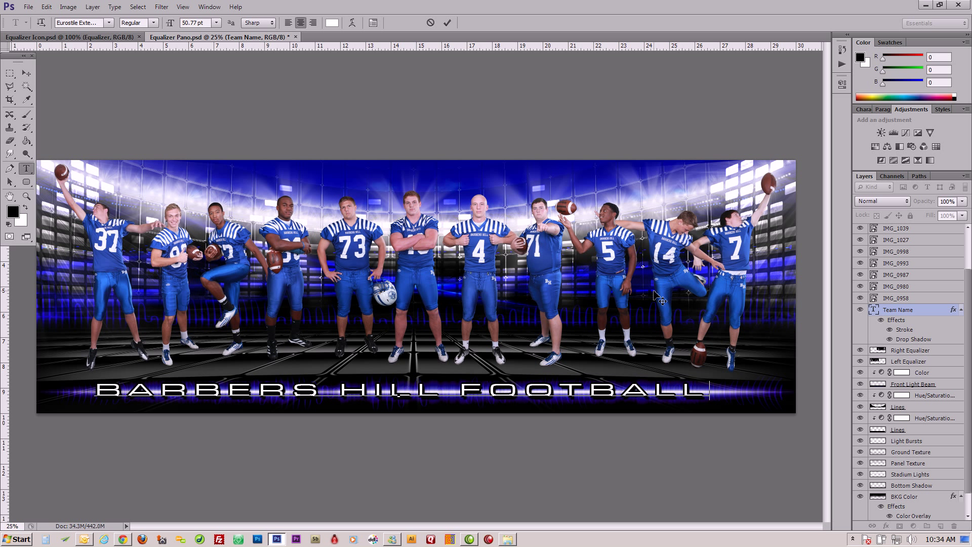
pyautogui.click(447, 23)
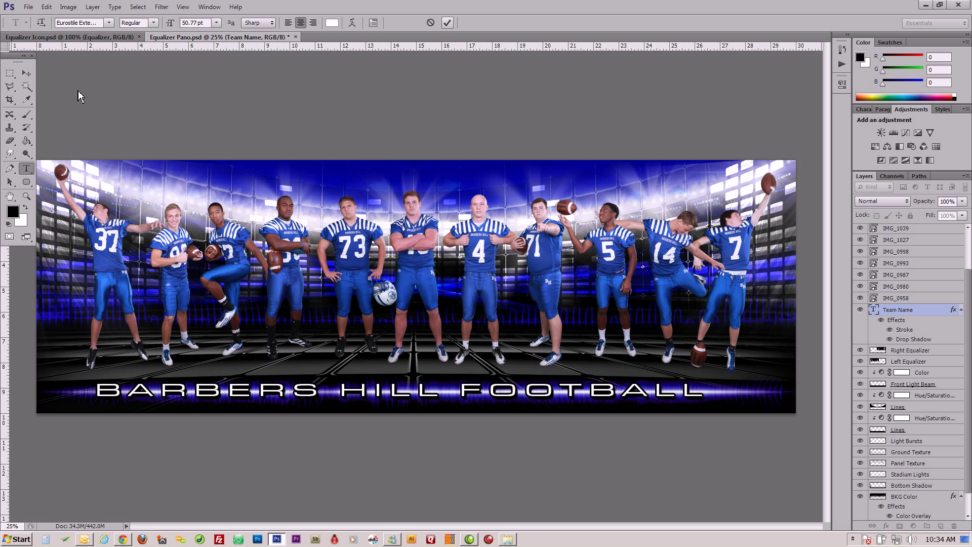
pyautogui.click(26, 73)
pyautogui.moveTo(333, 380); pyautogui.dragTo(337, 379)
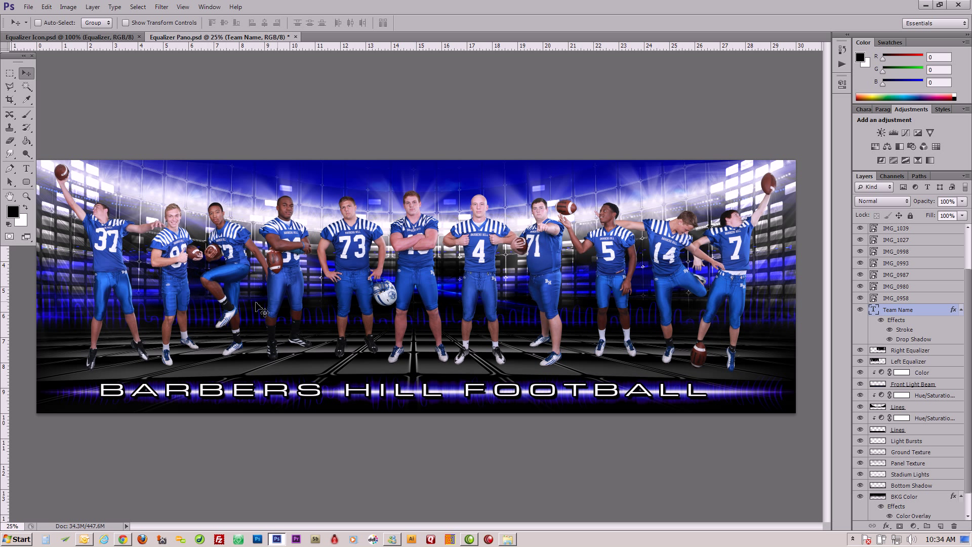
# Step: Duplicate the centre player's IMG_0958 layer and make the lower of the two layers active
pyautogui.keyDown('ctrl'); pyautogui.click(414, 247); pyautogui.keyUp('ctrl')
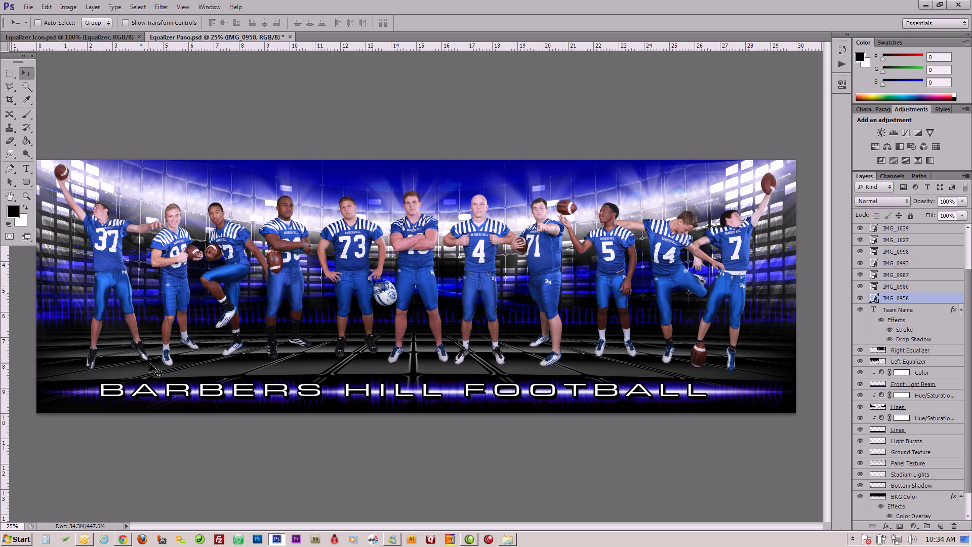
pyautogui.rightClick(416, 231)
pyautogui.click(426, 235)
pyautogui.hotkey('ctrl', 'j')
pyautogui.click(929, 310)
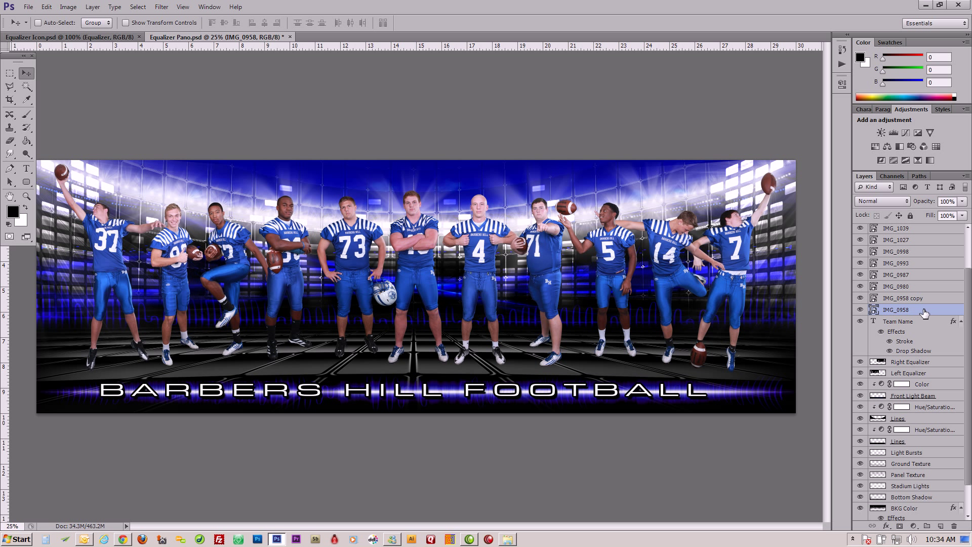
# Step: Flip the lower IMG_0958 layer vertically and place it under the centre player's feet as a mirrored reflection
pyautogui.hotkey('ctrl', 't')
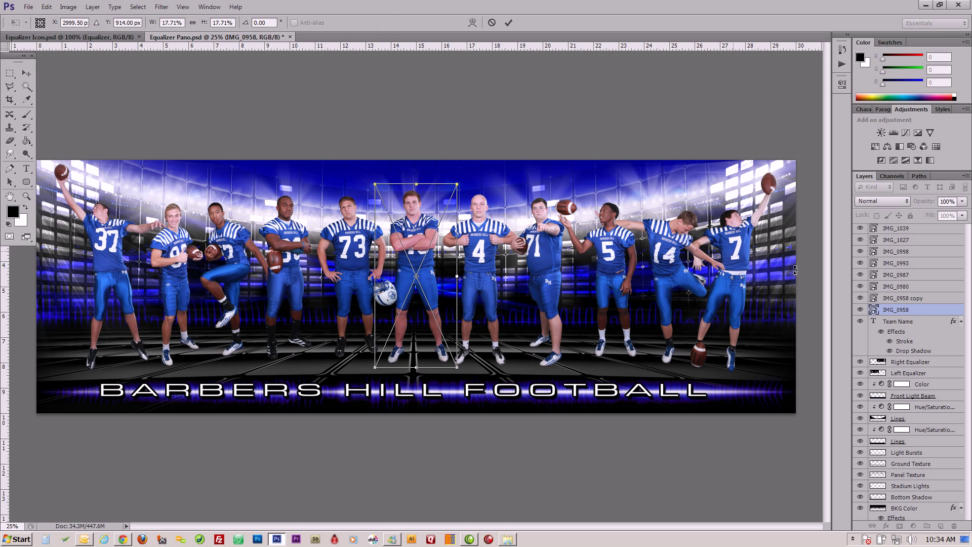
pyautogui.rightClick(416, 231)
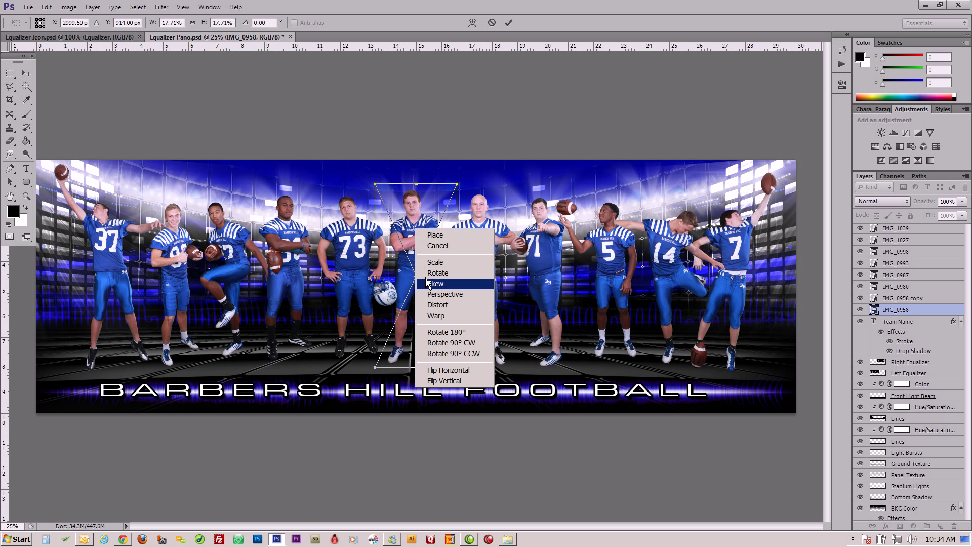
pyautogui.click(444, 385)
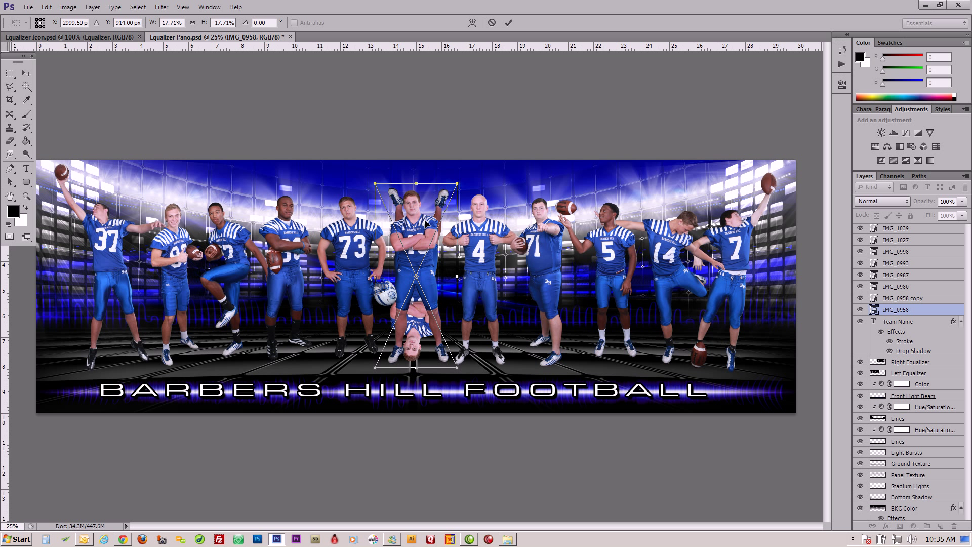
pyautogui.moveTo(427, 223); pyautogui.dragTo(424, 395)
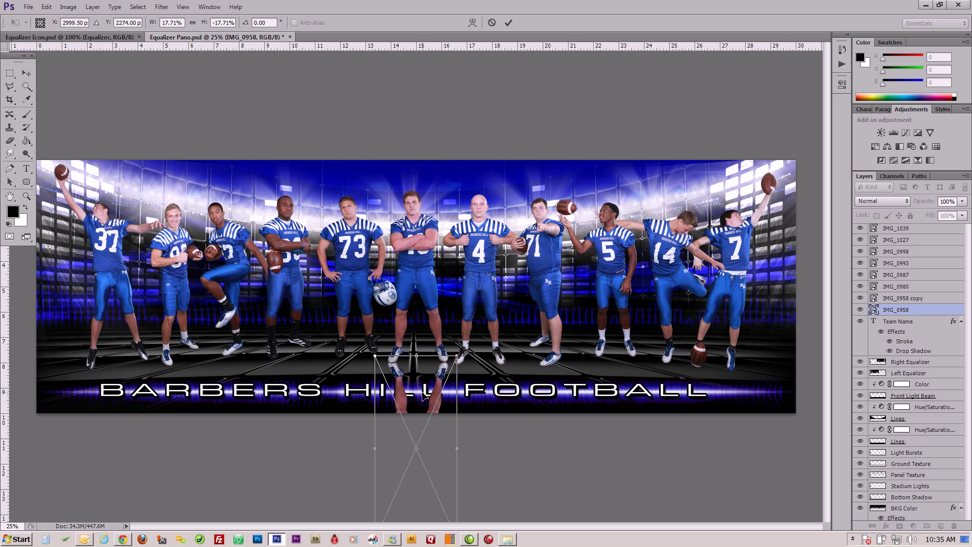
pyautogui.click(508, 22)
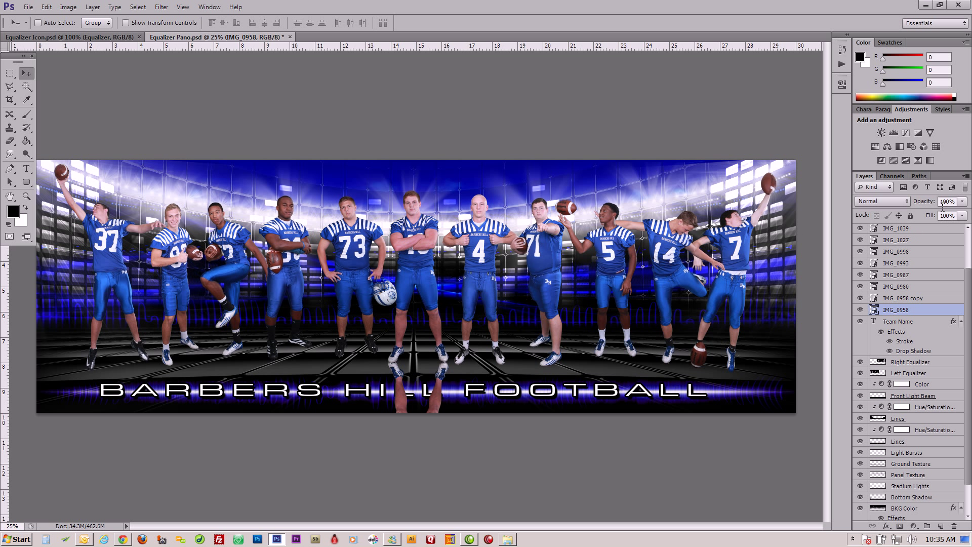
# Step: Set the reflection's opacity to 21% and fade its lower part with a soft Eraser of 484 px and 0% hardness
pyautogui.moveTo(962, 202); pyautogui.dragTo(927, 222)
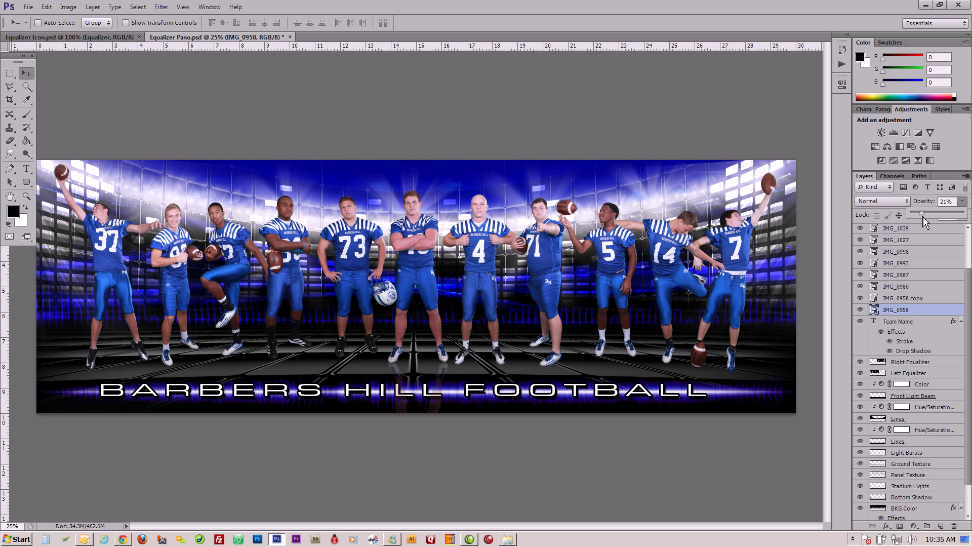
pyautogui.click(11, 142)
pyautogui.rightClick(340, 250)
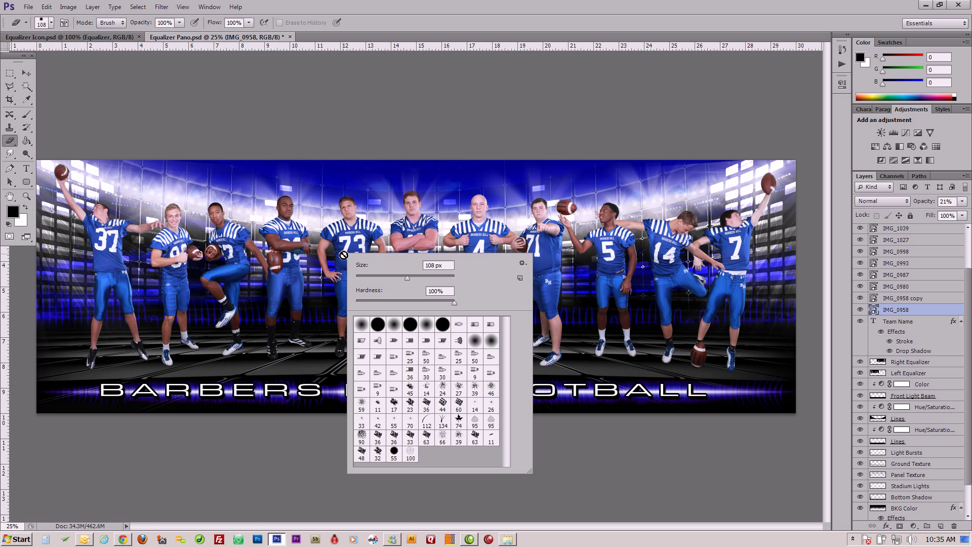
pyautogui.click(338, 263)
pyautogui.click(452, 210)
pyautogui.rightClick(479, 232)
pyautogui.moveTo(538, 259)
pyautogui.mouseDown()
pyautogui.moveTo(566, 259)
pyautogui.moveTo(580, 283)
pyautogui.moveTo(491, 286)
pyautogui.mouseUp()
pyautogui.moveTo(566, 259); pyautogui.dragTo(570, 259)
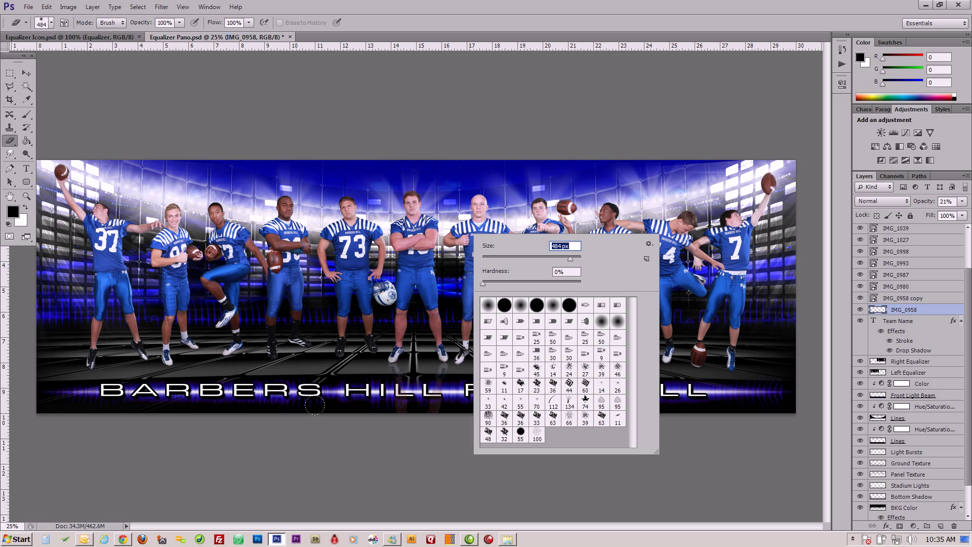
pyautogui.press('Return')
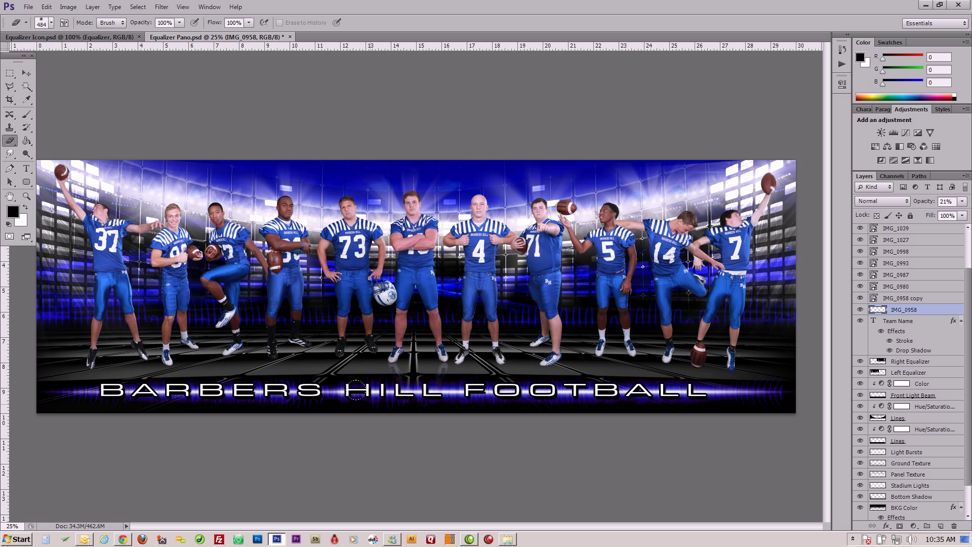
# Step: Delete the centre player's trial reflection layer, IMG_0958
pyautogui.click(26, 196)
pyautogui.moveTo(369, 277); pyautogui.dragTo(400, 318)
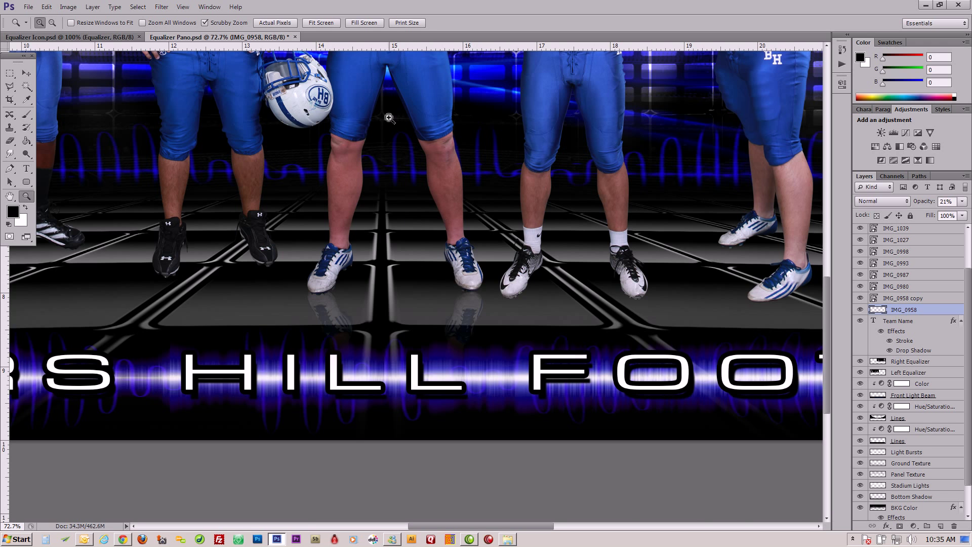
pyautogui.moveTo(390, 118); pyautogui.dragTo(411, 291)
pyautogui.keyDown('alt'); pyautogui.click(427, 279); pyautogui.keyUp('alt')
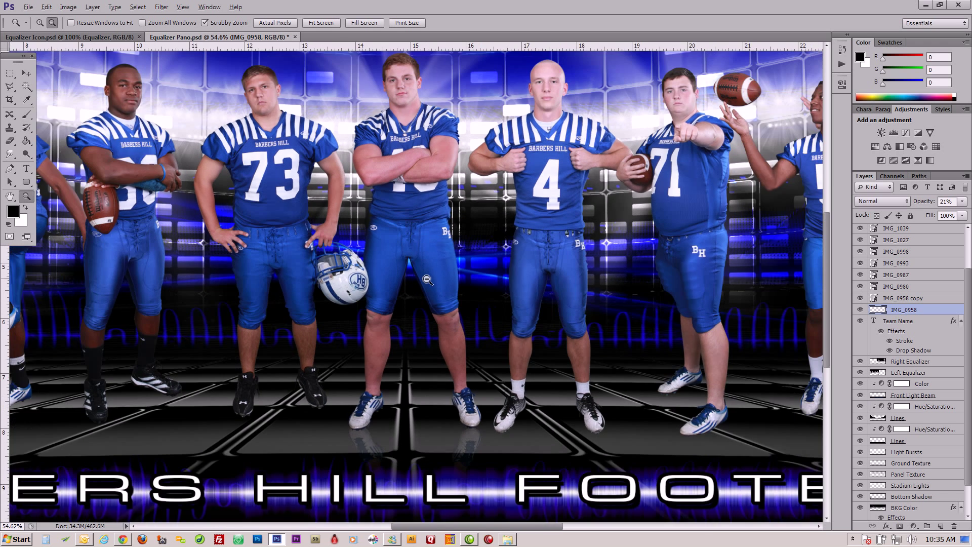
pyautogui.hotkey('ctrl', '0')
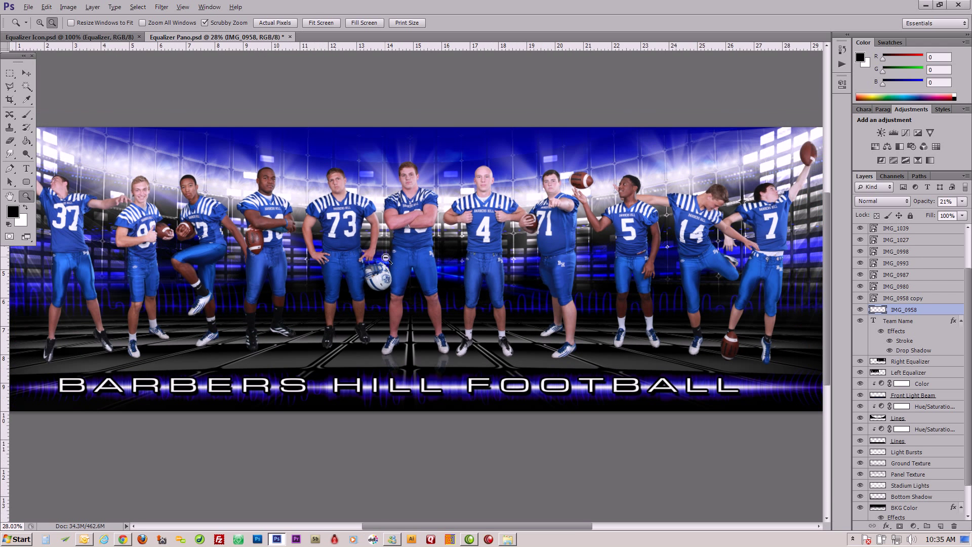
pyautogui.click(26, 73)
pyautogui.rightClick(350, 230)
pyautogui.click(372, 235)
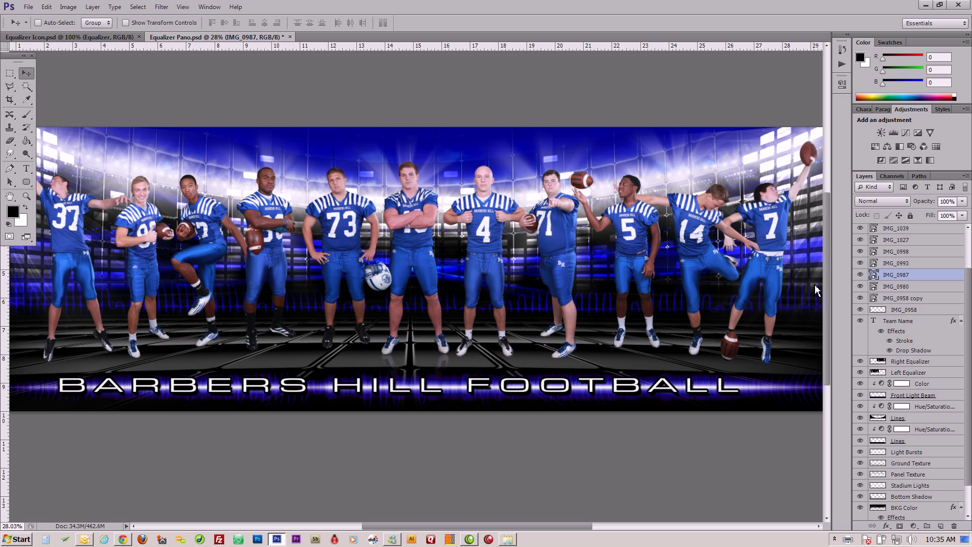
pyautogui.click(942, 303)
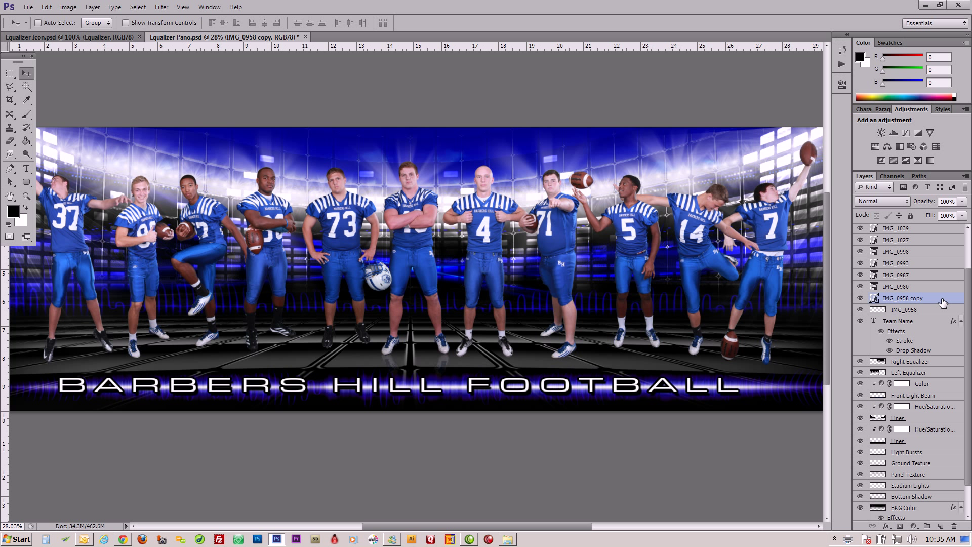
pyautogui.click(935, 312)
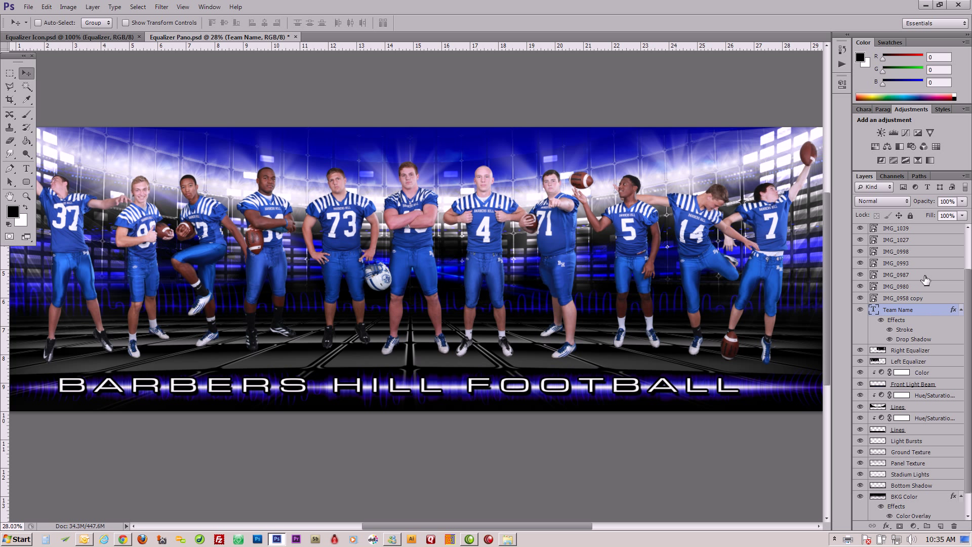
pyautogui.press('Delete')
# Step: Rasterize all the player layers from IMG_1084 down to IMG_0958 copy
pyautogui.scroll(1, 921, 291)
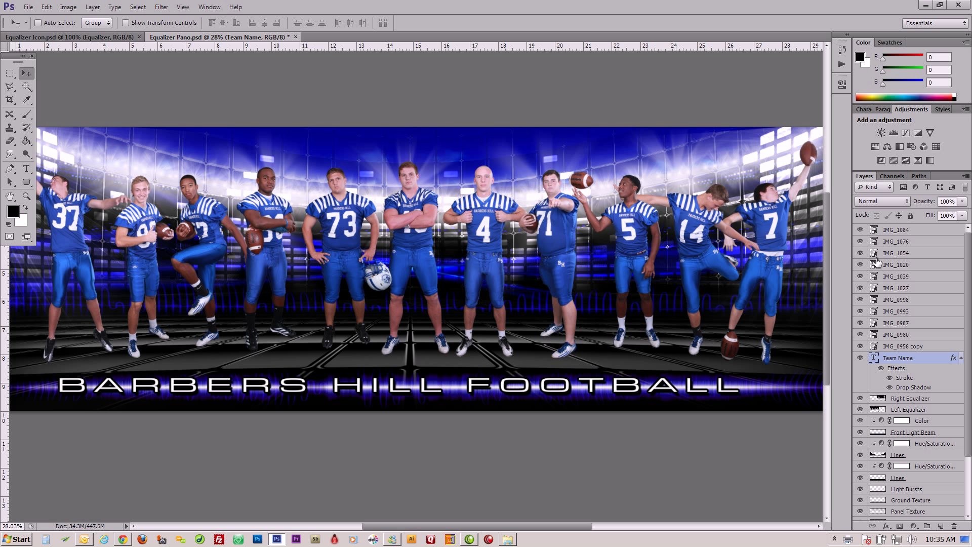
pyautogui.click(934, 349)
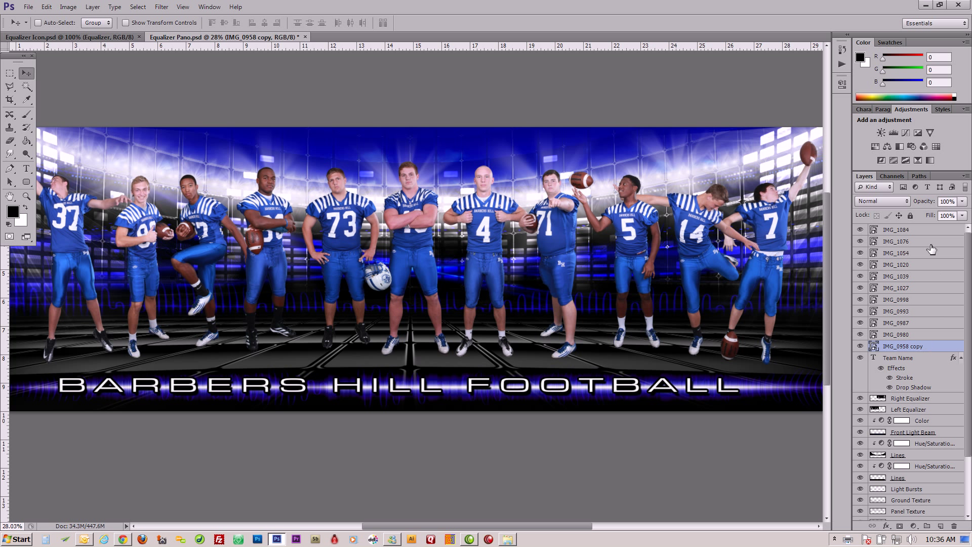
pyautogui.keyDown('shift'); pyautogui.click(930, 235); pyautogui.keyUp('shift')
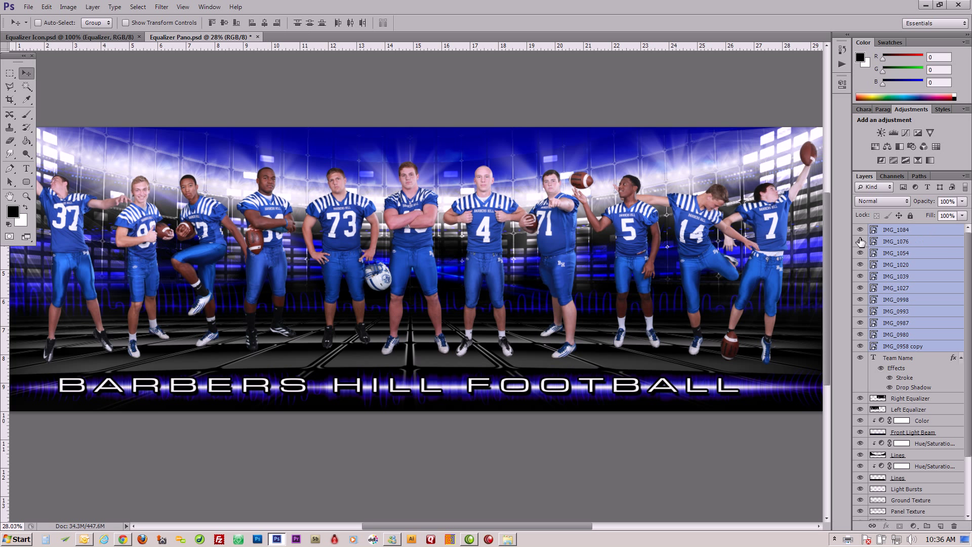
pyautogui.rightClick(926, 257)
pyautogui.click(889, 280)
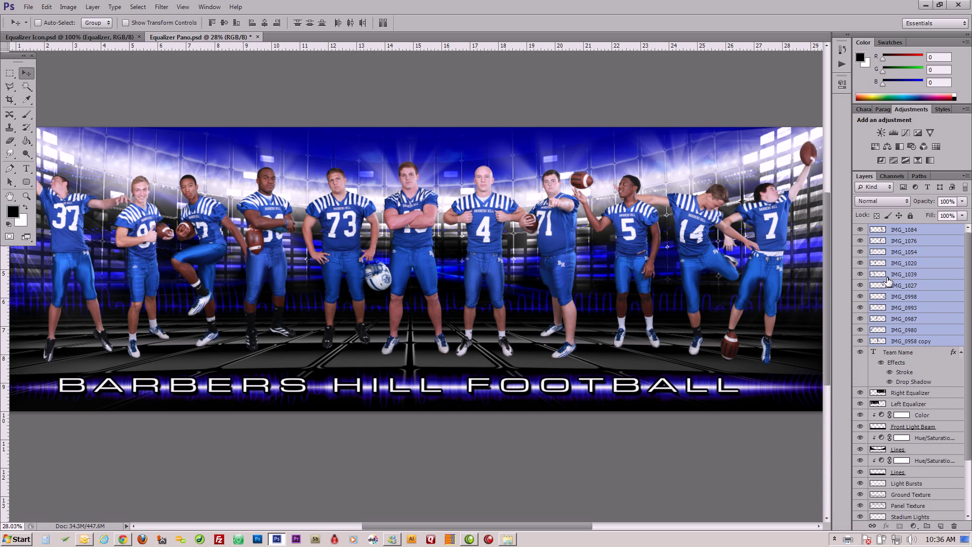
# Step: Duplicate all the rasterized player layers from IMG_1084 down to IMG_0958 copy together
pyautogui.rightClick(422, 223)
pyautogui.click(425, 222)
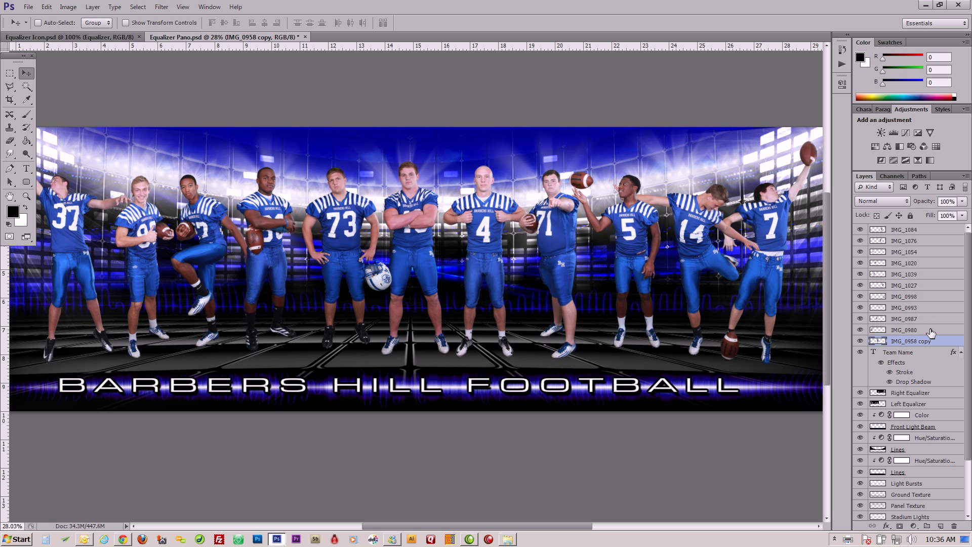
pyautogui.click(930, 331)
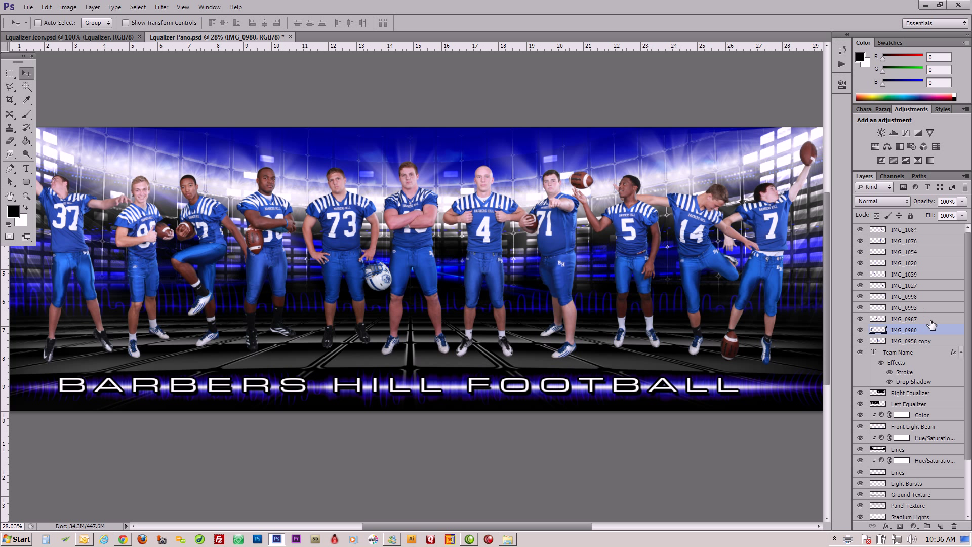
pyautogui.click(945, 341)
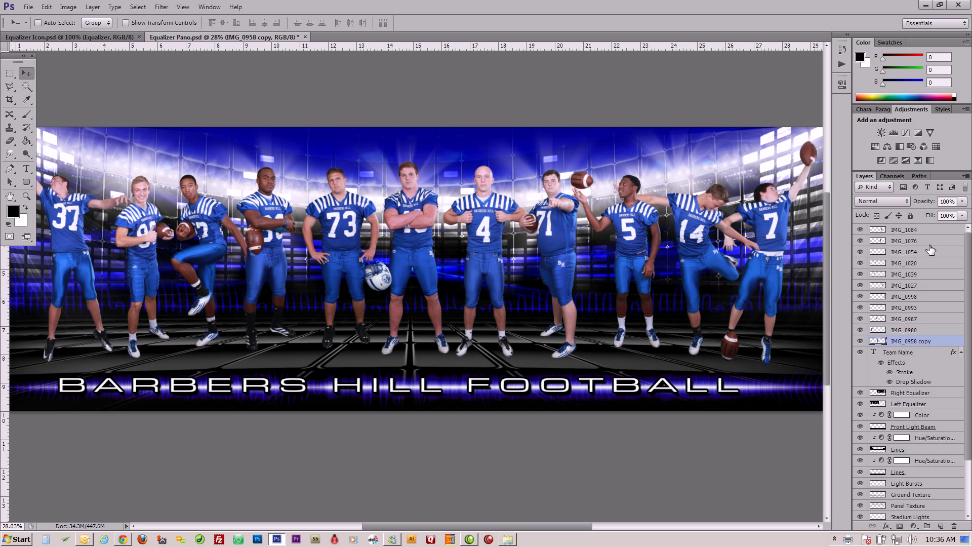
pyautogui.keyDown('shift'); pyautogui.click(933, 231); pyautogui.keyUp('shift')
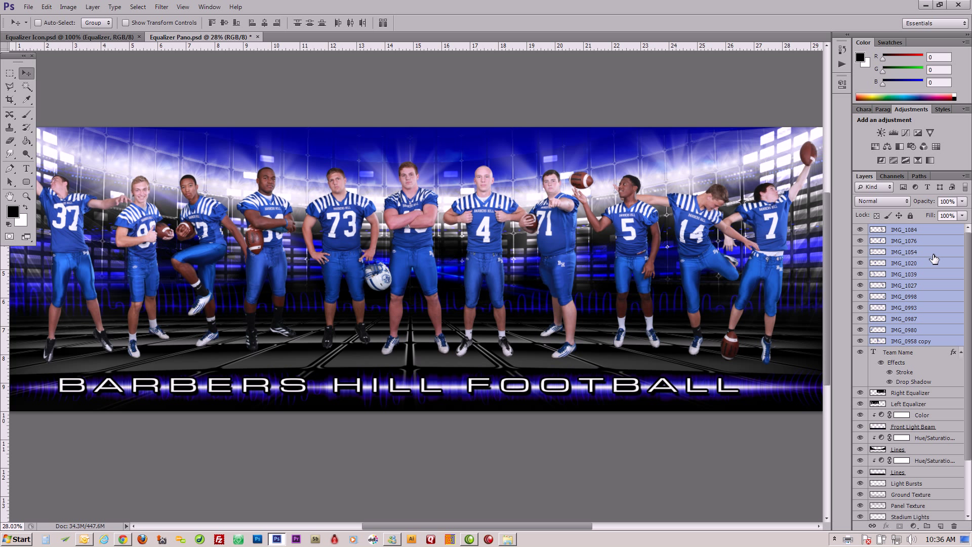
pyautogui.hotkey('ctrl', 'j')
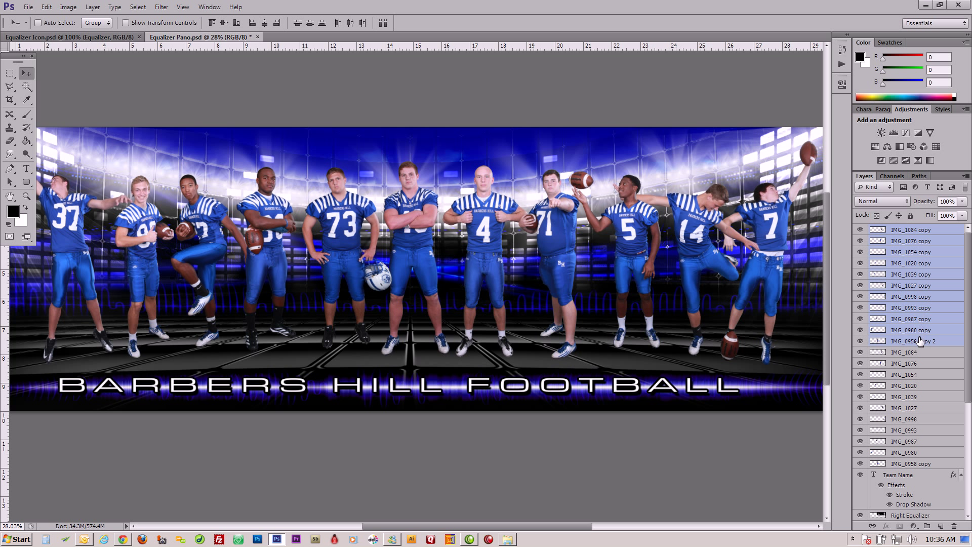
# Step: Flip the lower set of player layers, IMG_1084 down to IMG_0958 copy, vertically
pyautogui.click(926, 355)
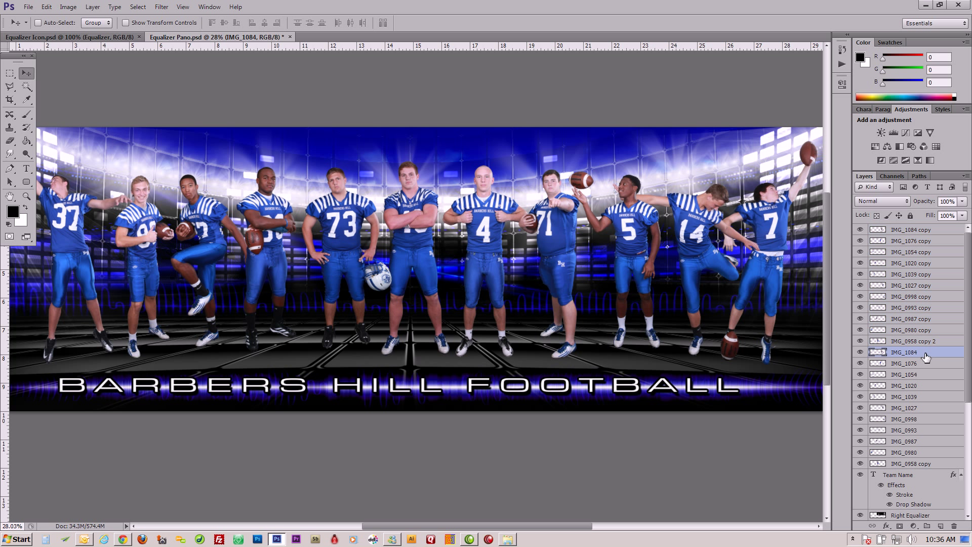
pyautogui.keyDown('shift'); pyautogui.click(926, 464); pyautogui.keyUp('shift')
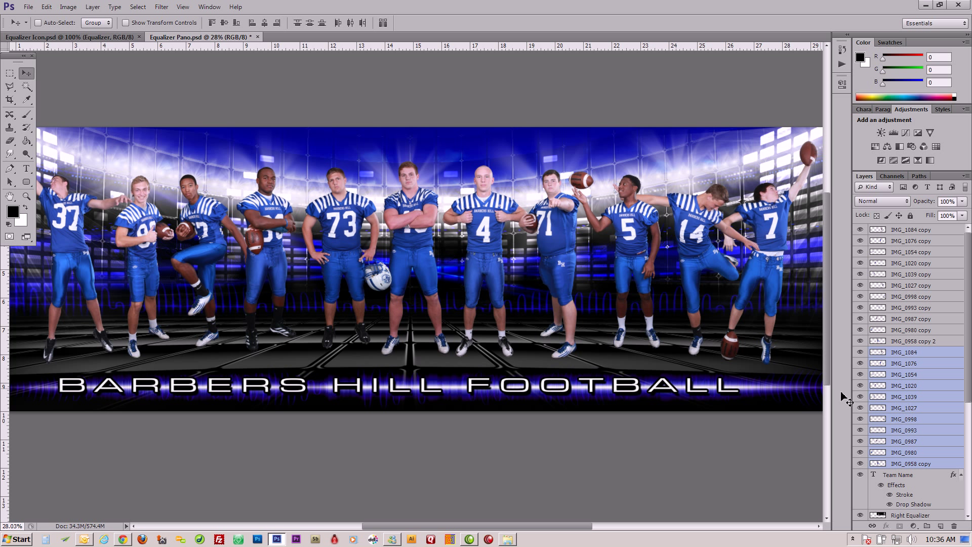
pyautogui.hotkey('ctrl', 't')
pyautogui.rightClick(425, 211)
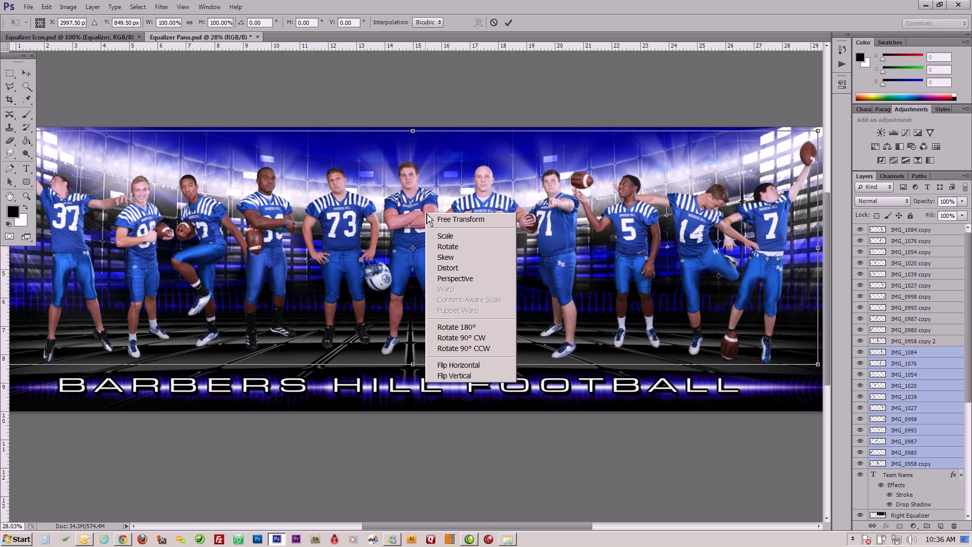
pyautogui.click(458, 375)
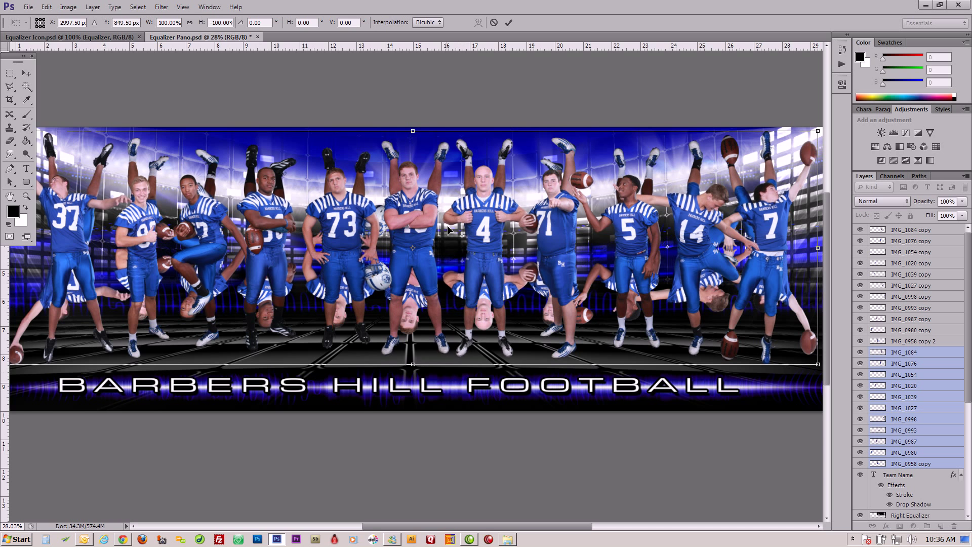
# Step: Move the flipped player layers straight down so their feet meet the upright players' feet, and apply the transformation
pyautogui.moveTo(441, 156); pyautogui.dragTo(442, 376)
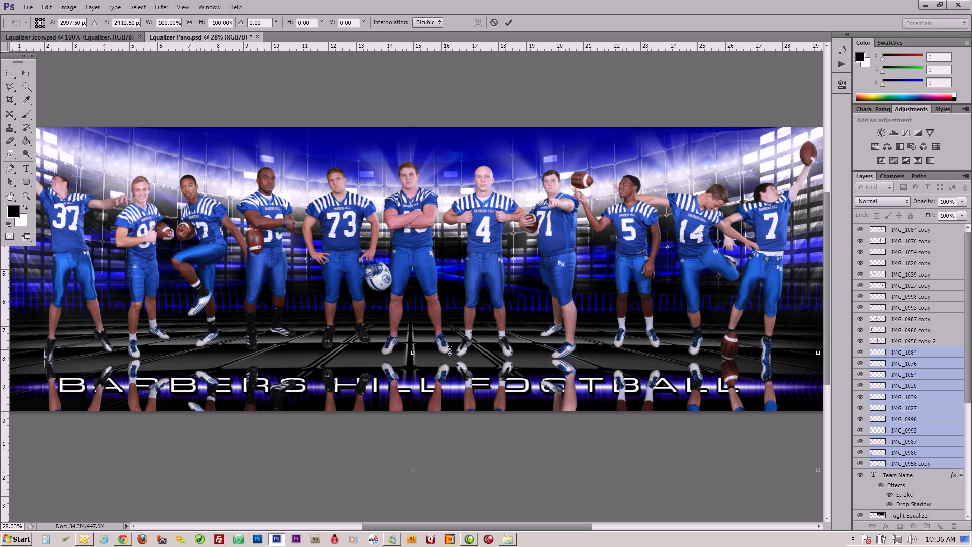
pyautogui.moveTo(433, 375); pyautogui.dragTo(434, 369)
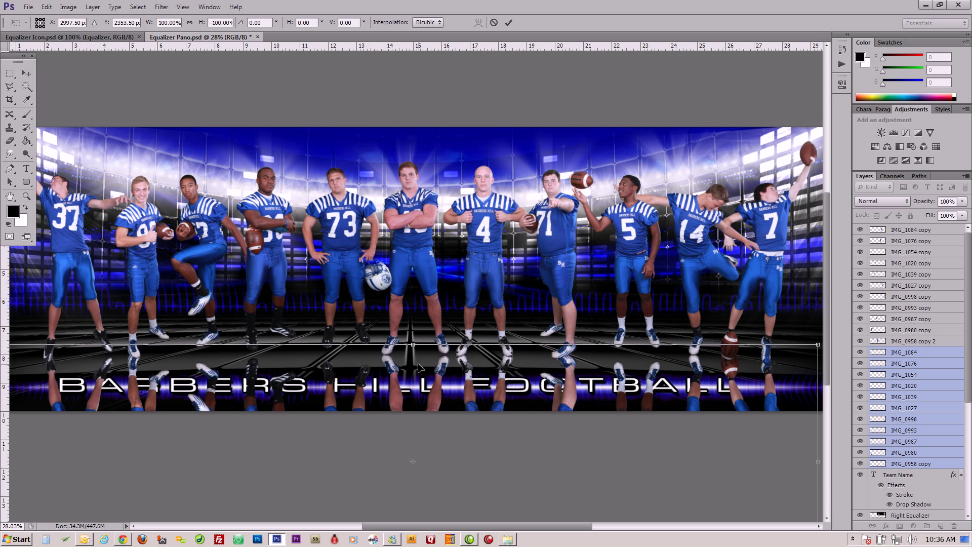
pyautogui.click(508, 22)
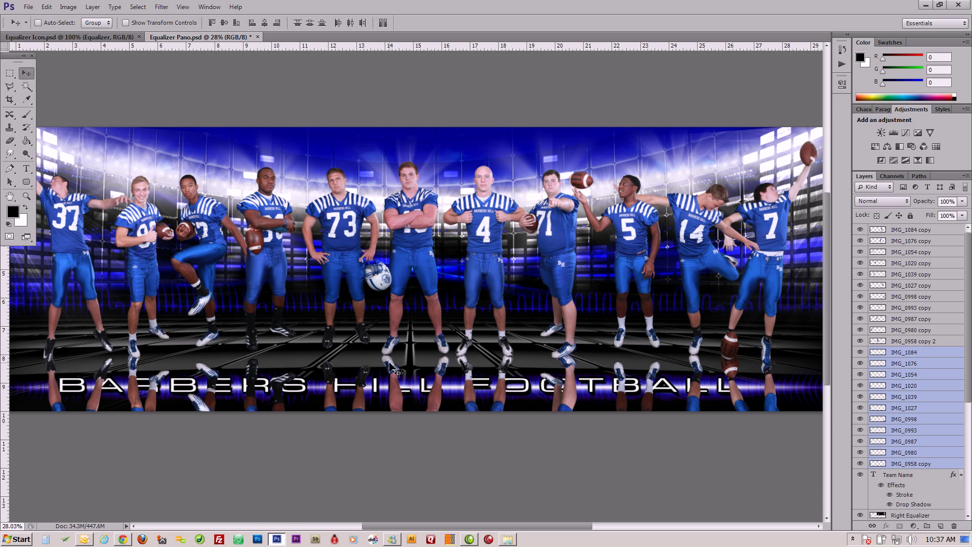
# Step: Raise the reflections of player 73 and the two players beside him (IMG_0987, IMG_1020, IMG_1039) to meet their shoes
pyautogui.rightClick(362, 378)
pyautogui.click(385, 381)
pyautogui.moveTo(367, 380); pyautogui.dragTo(365, 356)
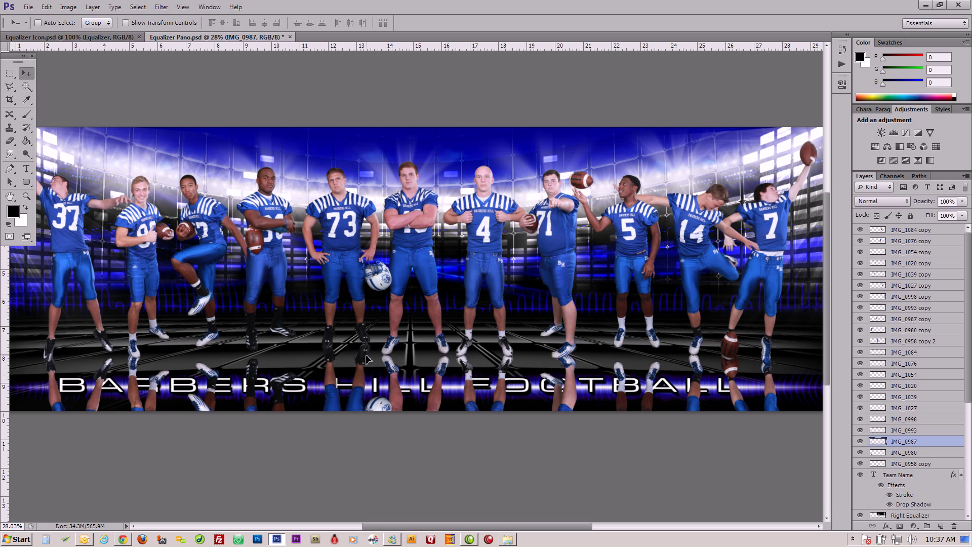
pyautogui.rightClick(255, 374)
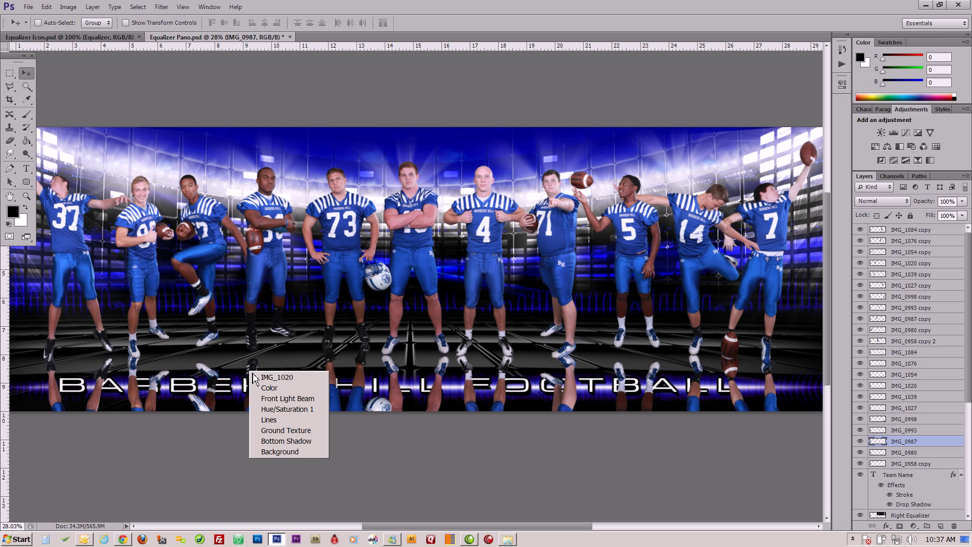
pyautogui.click(255, 377)
pyautogui.moveTo(256, 377); pyautogui.dragTo(210, 361)
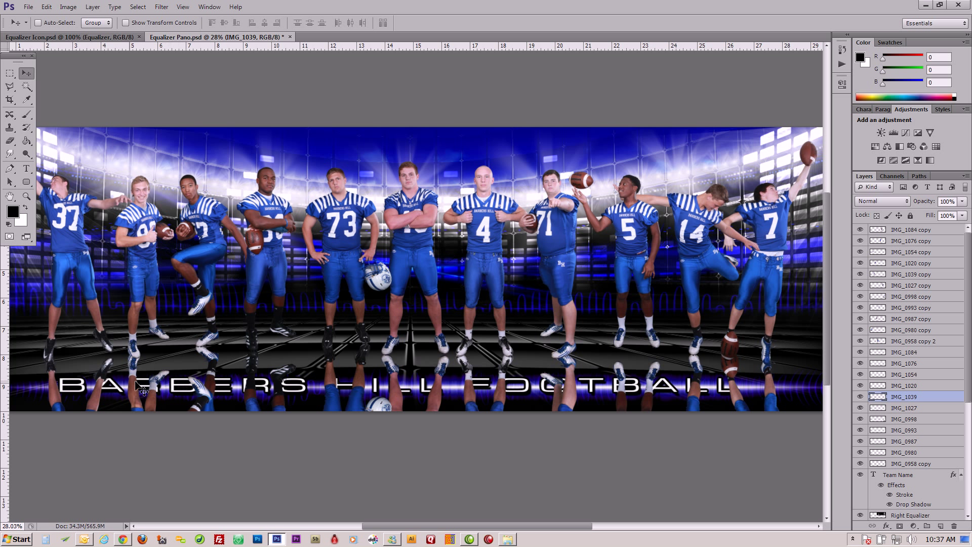
# Step: Reposition the reflections of the two leftmost players (IMG_1054 and IMG_0980) beneath their feet
pyautogui.rightClick(130, 371)
pyautogui.click(142, 376)
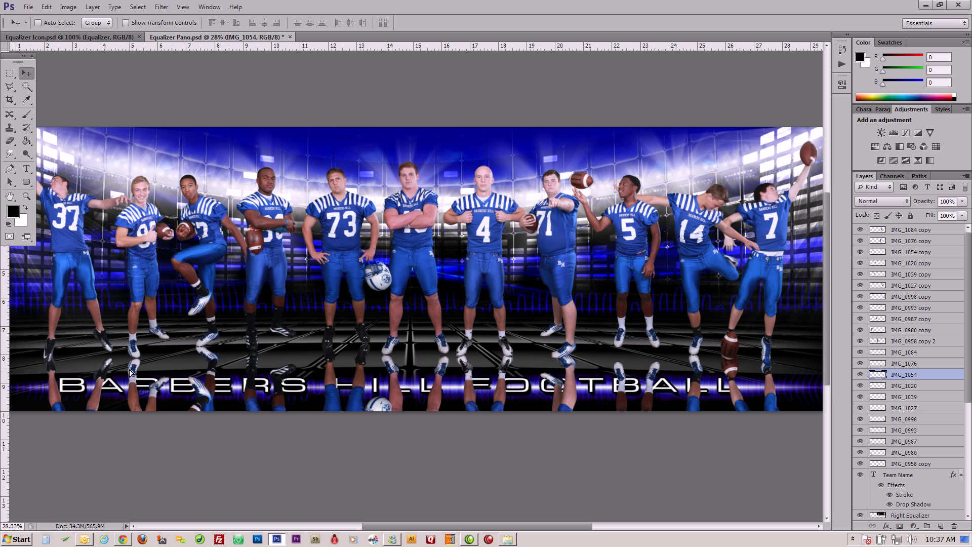
pyautogui.rightClick(105, 369)
pyautogui.click(122, 377)
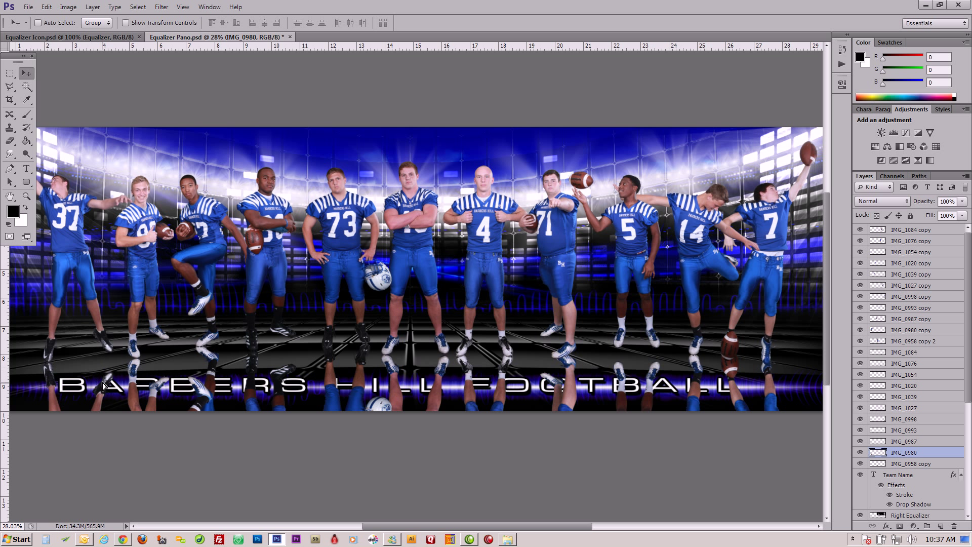
# Step: Align the reflections of players 5, 14 and 7 (IMG_1084, IMG_1027 and IMG_0998) with their feet and the football
pyautogui.rightClick(658, 377)
pyautogui.click(674, 385)
pyautogui.moveTo(658, 377); pyautogui.dragTo(659, 362)
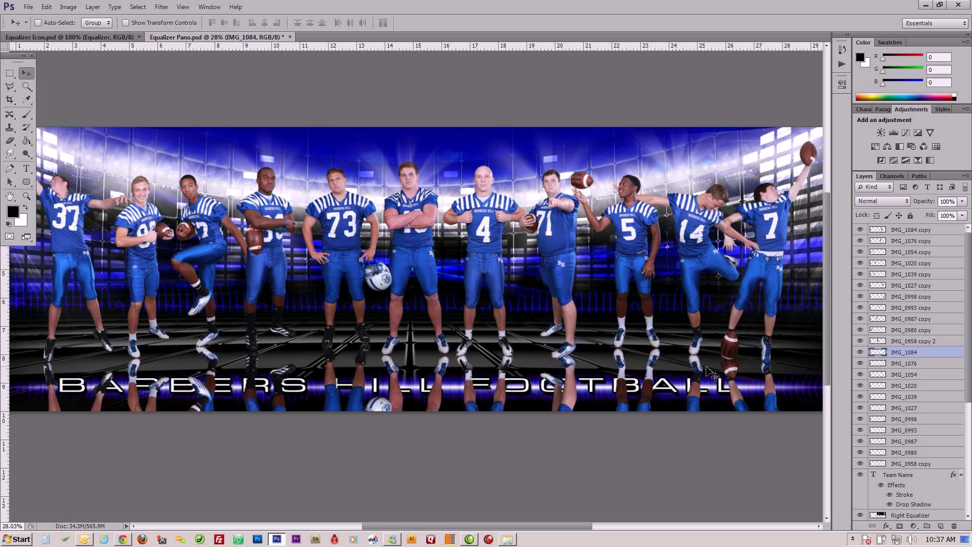
pyautogui.rightClick(730, 370)
pyautogui.click(735, 376)
pyautogui.moveTo(735, 375)
pyautogui.mouseDown()
pyautogui.moveTo(736, 385)
pyautogui.moveTo(737, 376)
pyautogui.mouseUp()
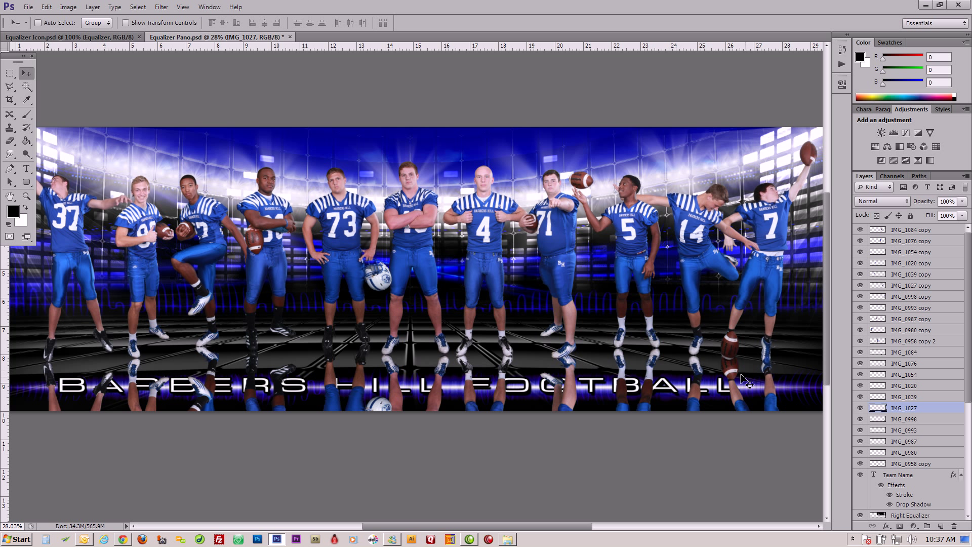
pyautogui.rightClick(770, 381)
pyautogui.click(798, 386)
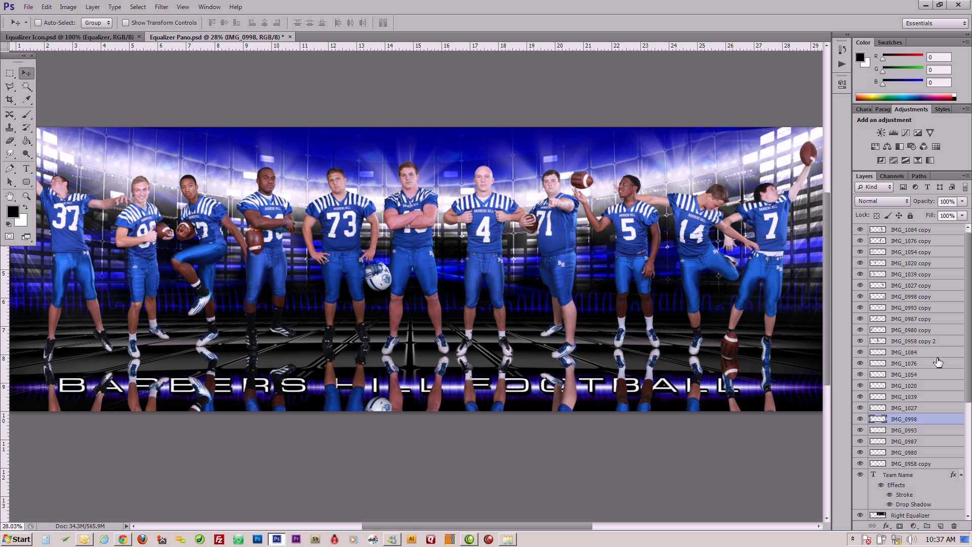
# Step: Set the opacity of all the reflection layers, IMG_1084 down to IMG_0958 copy, to 26%
pyautogui.keyDown('shift'); pyautogui.click(940, 464); pyautogui.keyUp('shift')
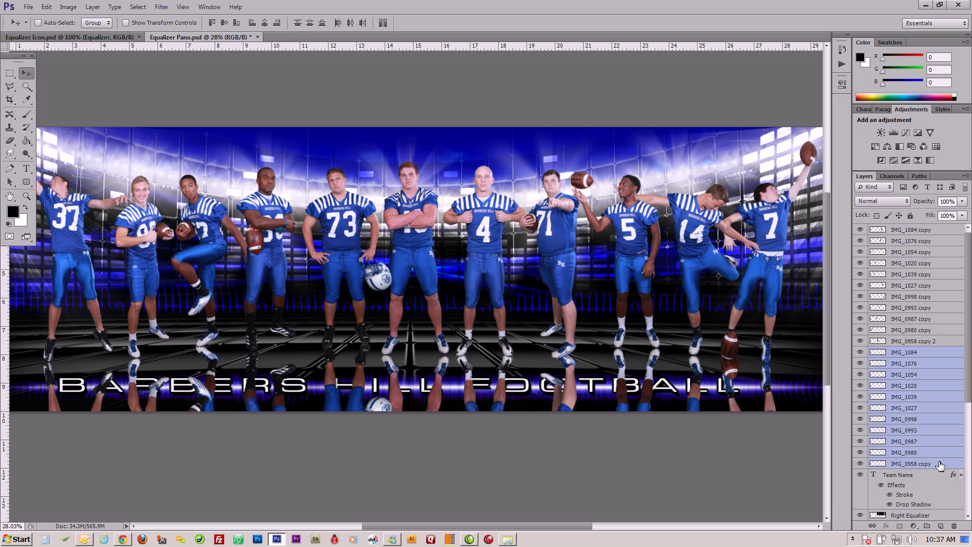
pyautogui.click(963, 201)
pyautogui.moveTo(962, 215); pyautogui.dragTo(923, 219)
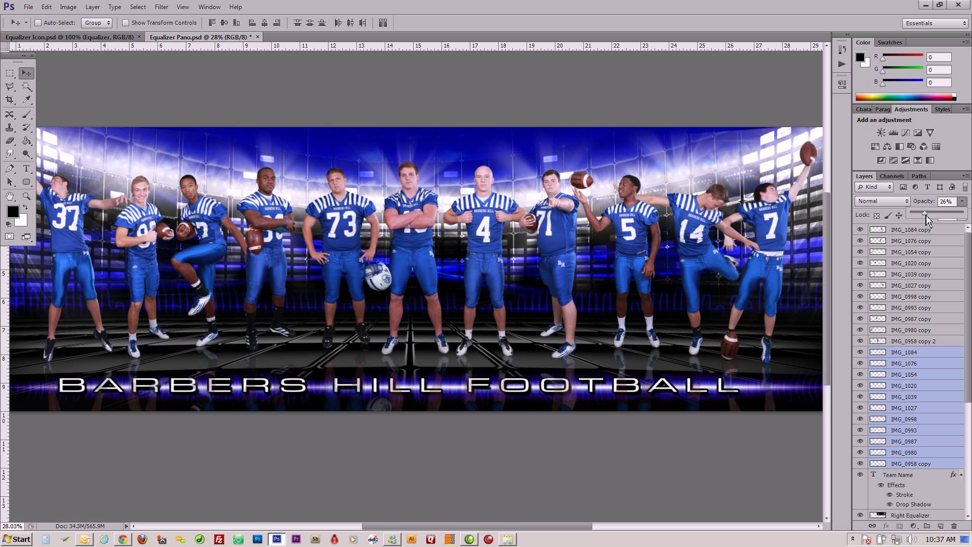
pyautogui.click(29, 77)
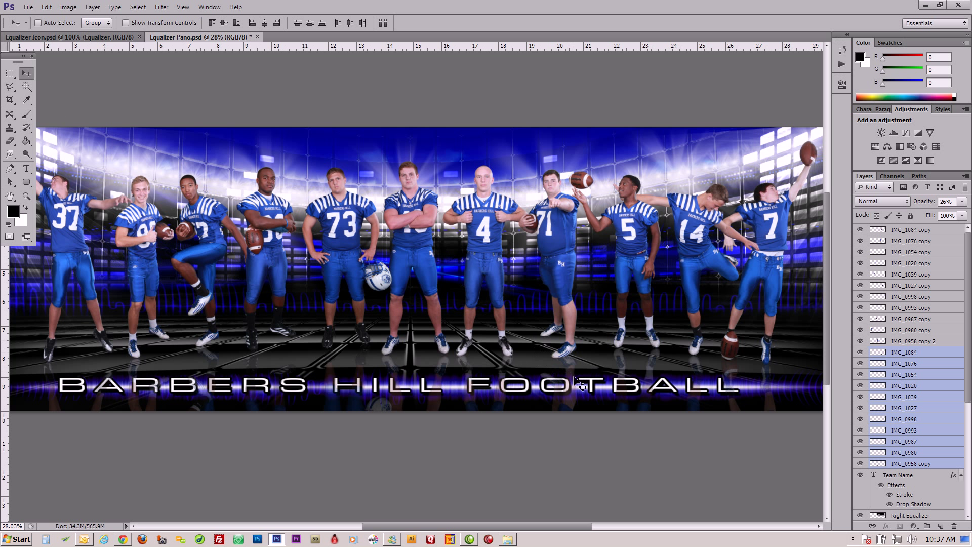
# Step: Align player 71's reflection (IMG_1076) with his front shoe and place a duplicate of it beneath his rear shoe
pyautogui.scroll(5, 576, 389)
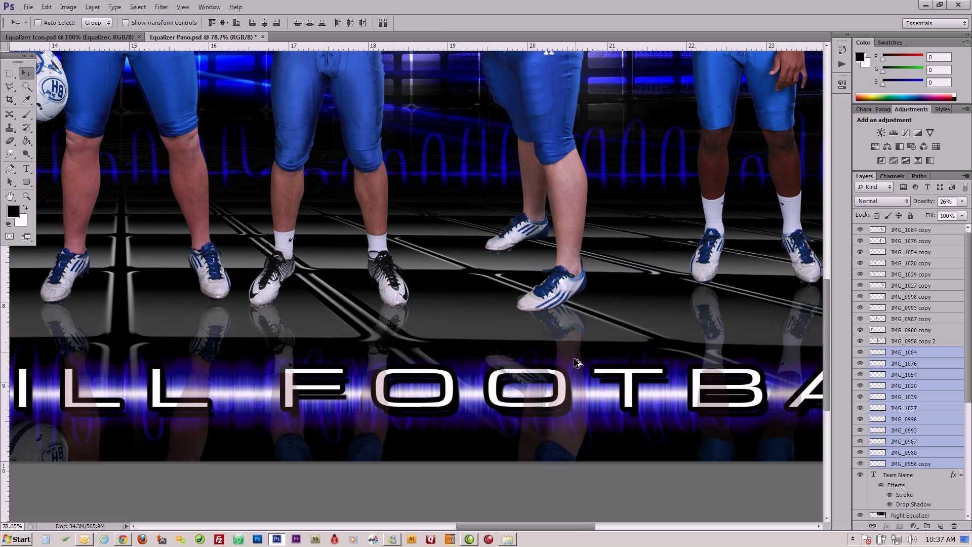
pyautogui.rightClick(559, 317)
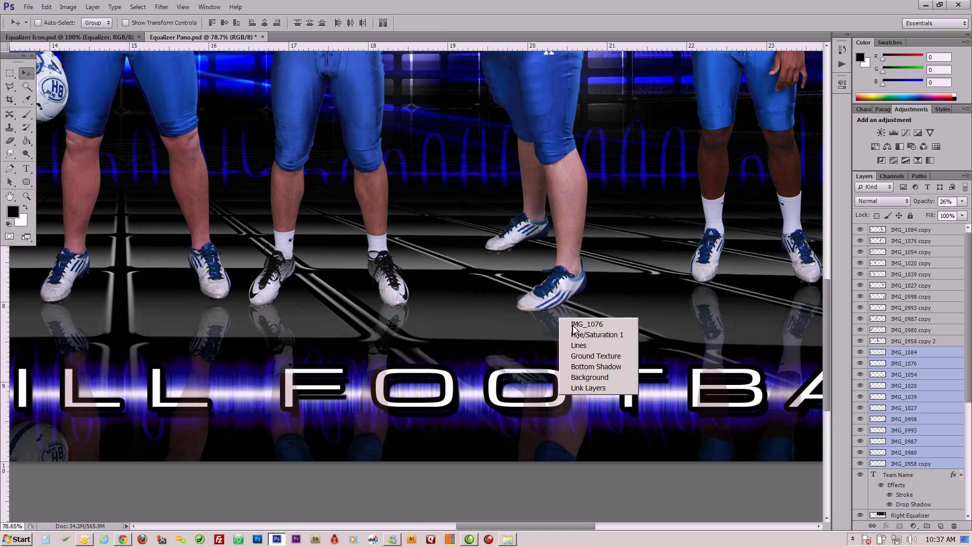
pyautogui.click(566, 322)
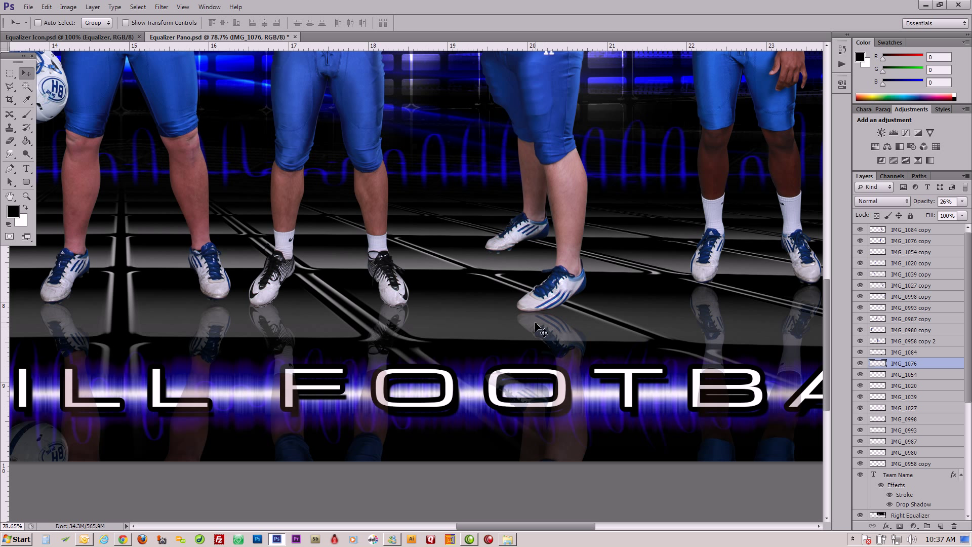
pyautogui.moveTo(559, 352); pyautogui.dragTo(560, 234)
pyautogui.hotkey('ctrl', 'j')
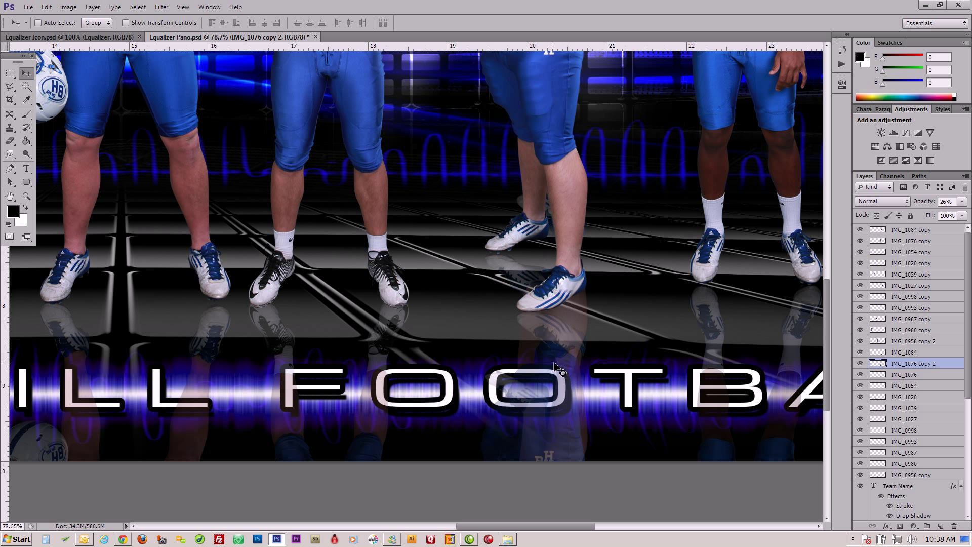
# Step: Erase the lower part of the duplicated reflection, IMG_1076 copy 2, with a soft 339 px Eraser at 0% hardness
pyautogui.click(11, 140)
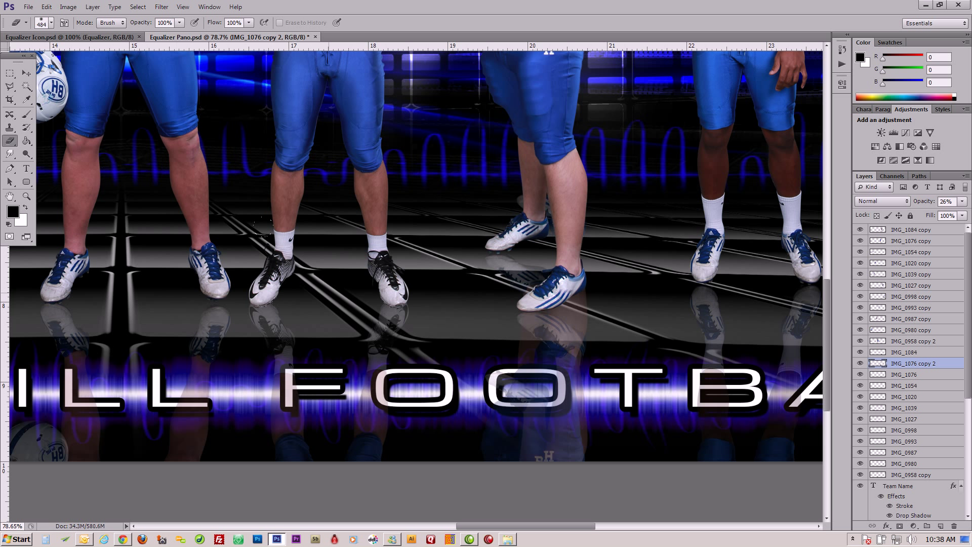
pyautogui.rightClick(420, 329)
pyautogui.moveTo(463, 336); pyautogui.dragTo(458, 335)
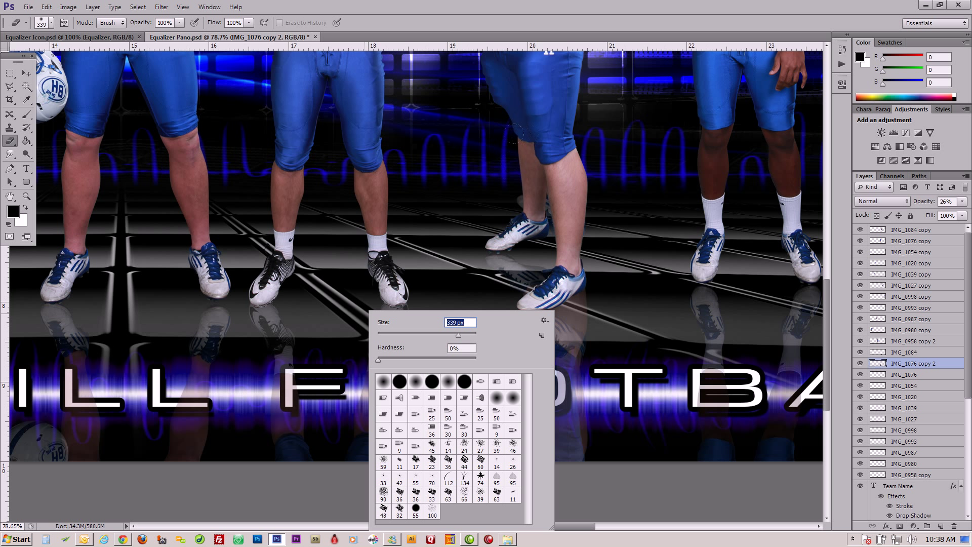
pyautogui.press('Return')
pyautogui.moveTo(550, 389); pyautogui.dragTo(548, 393)
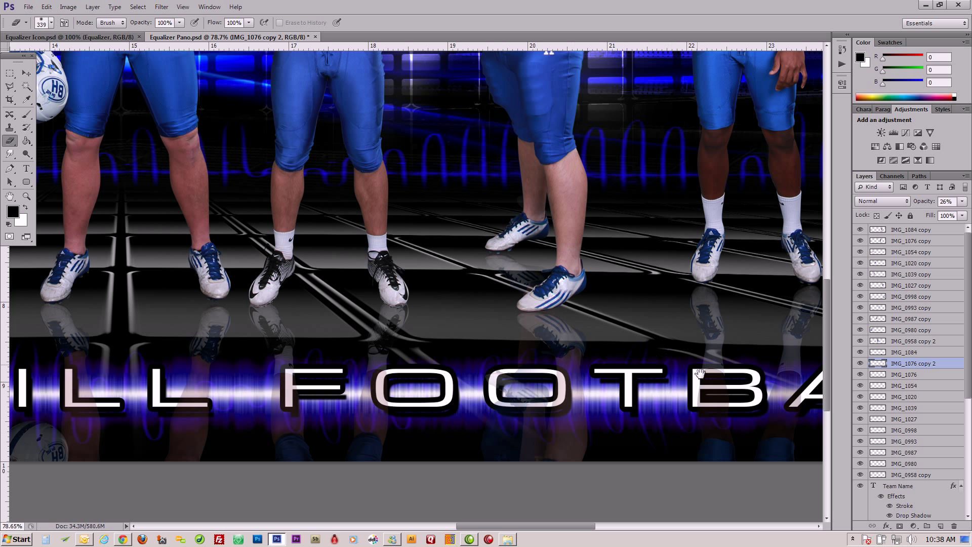
# Step: Nudge player 7's reflection (IMG_0998) up to meet his planted shoe
pyautogui.moveTo(700, 373); pyautogui.dragTo(473, 341)
pyautogui.moveTo(712, 334); pyautogui.dragTo(471, 332)
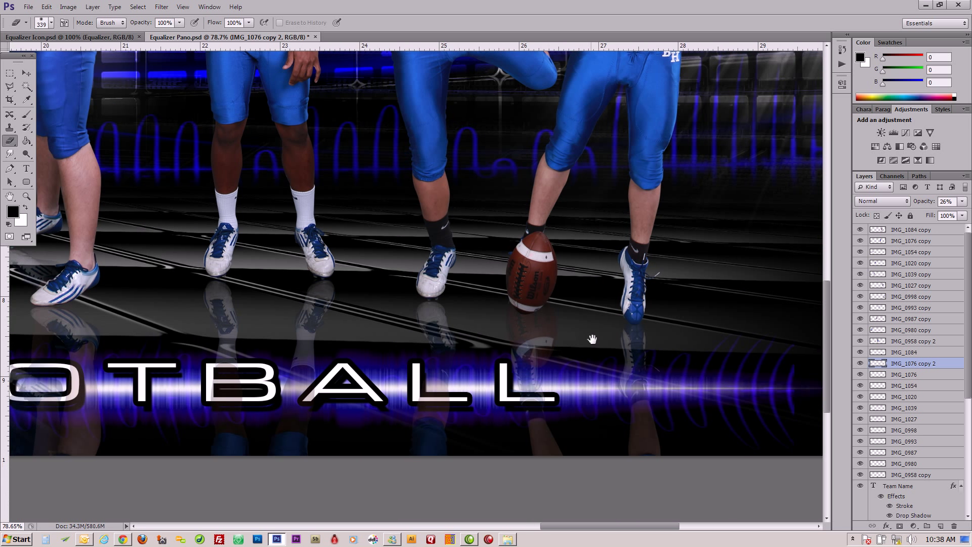
pyautogui.moveTo(592, 339); pyautogui.dragTo(543, 342)
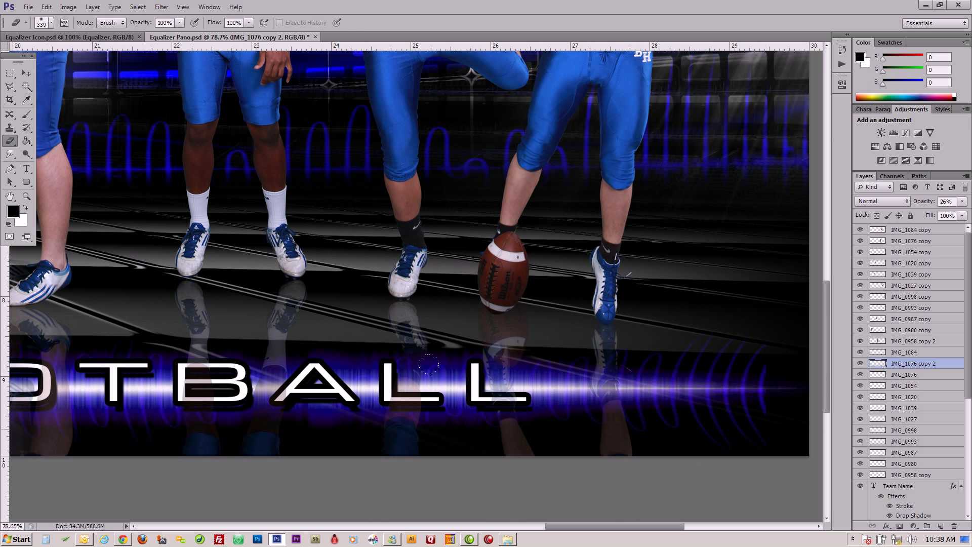
pyautogui.press('v')
pyautogui.keyDown('ctrl'); pyautogui.click(613, 346); pyautogui.keyUp('ctrl')
pyautogui.moveTo(613, 346)
pyautogui.mouseDown()
pyautogui.moveTo(614, 372)
pyautogui.moveTo(612, 336)
pyautogui.mouseUp()
pyautogui.keyDown('ctrl'); pyautogui.click(500, 276); pyautogui.keyUp('ctrl')
pyautogui.moveTo(500, 276); pyautogui.dragTo(501, 289)
pyautogui.hotkey('ctrl', 'z')
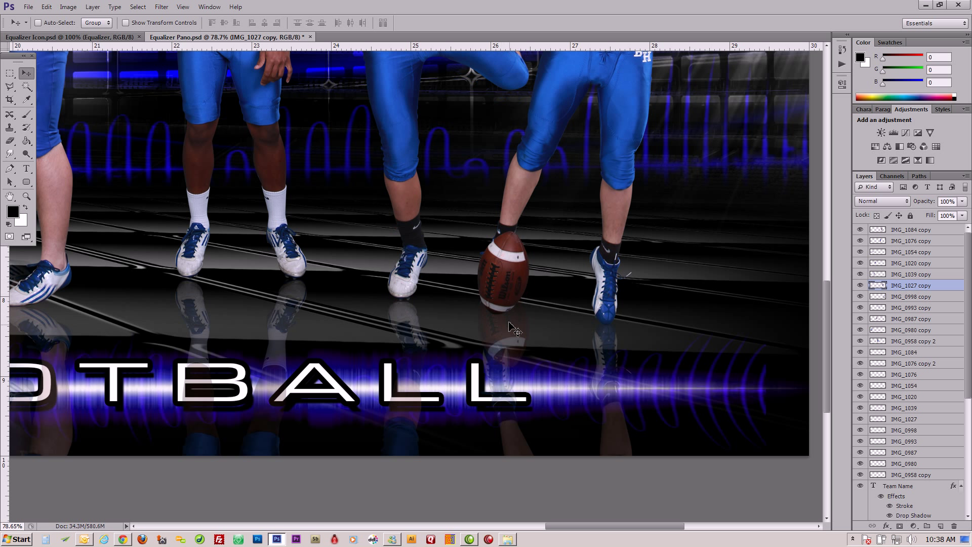
# Step: Lower the IMG_1027 reflection to fit beneath the football, then marquee-select its foot portion and raise it back under player 14's shoe
pyautogui.keyDown('ctrl'); pyautogui.click(405, 317); pyautogui.keyUp('ctrl')
pyautogui.moveTo(405, 318); pyautogui.dragTo(400, 343)
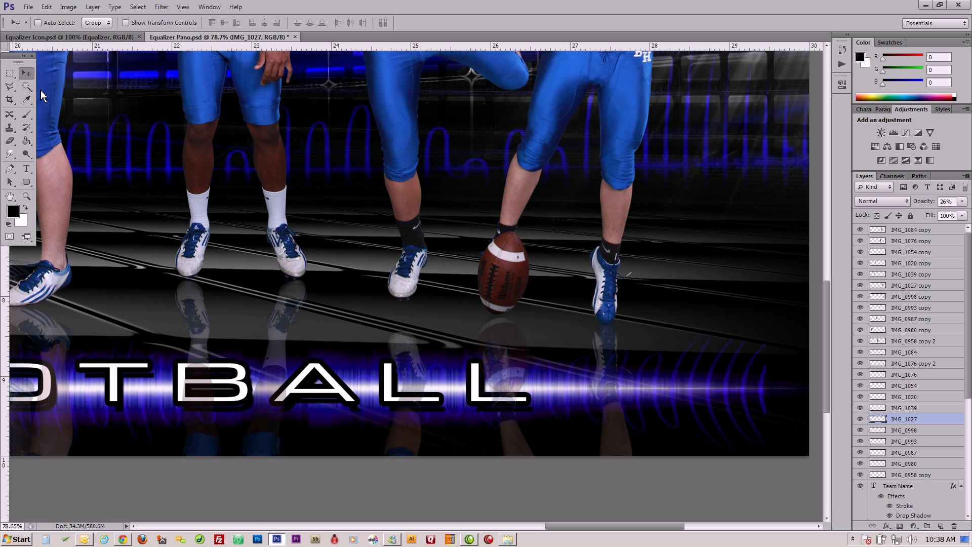
pyautogui.click(12, 76)
pyautogui.moveTo(399, 403); pyautogui.dragTo(442, 459)
pyautogui.moveTo(411, 424); pyautogui.dragTo(410, 412)
pyautogui.click(445, 366)
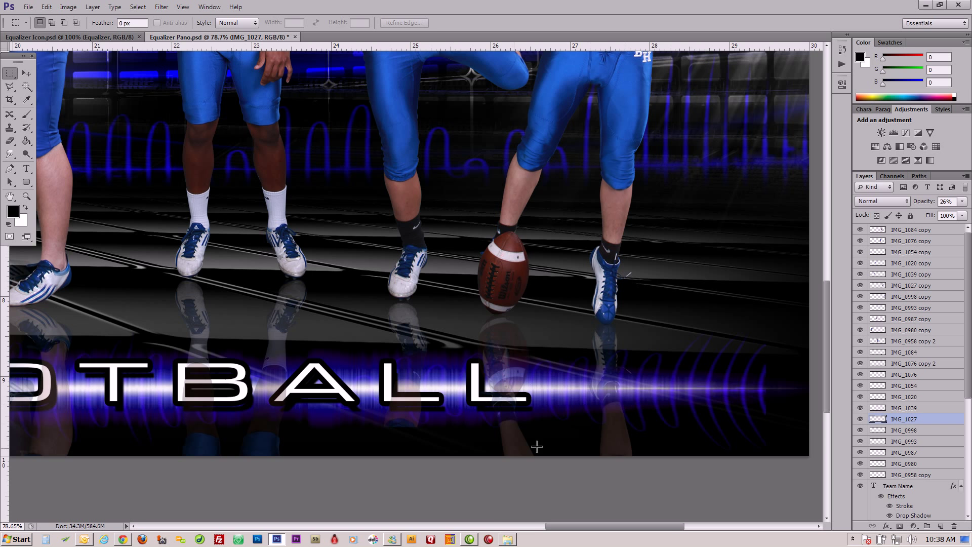
# Step: Marquee-select the foot portion of player 73's reflection (IMG_0987) beneath his black shoe and raise it to meet the sole
pyautogui.moveTo(262, 381); pyautogui.dragTo(466, 362)
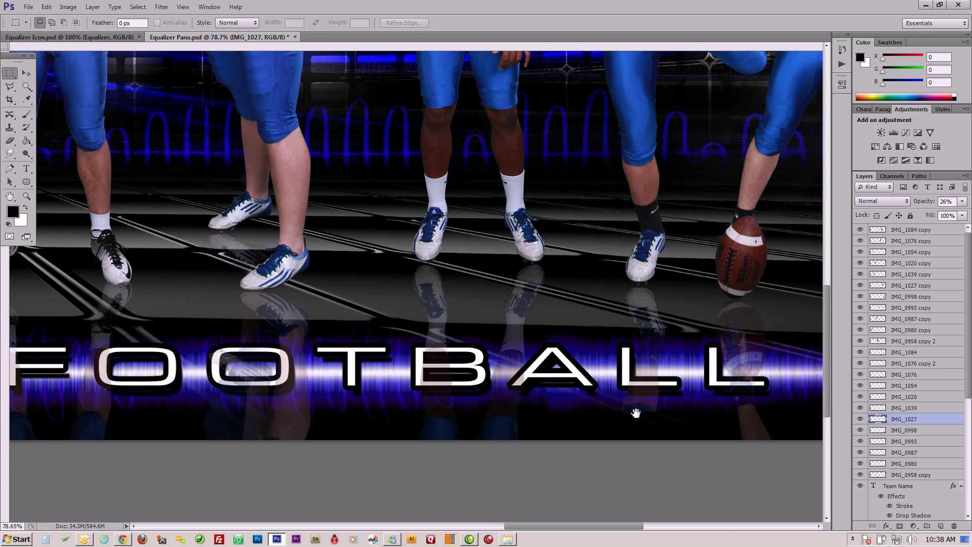
pyautogui.moveTo(284, 313); pyautogui.dragTo(434, 319)
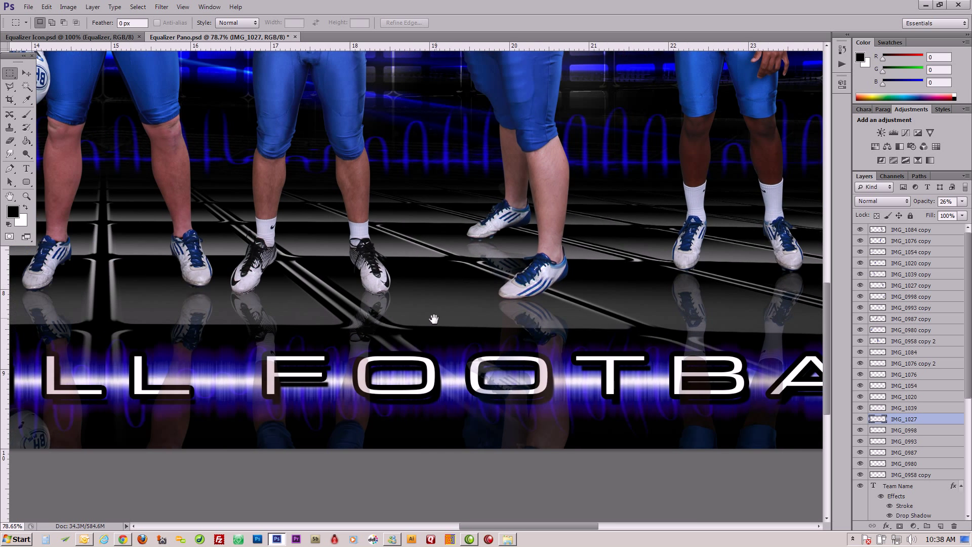
pyautogui.moveTo(167, 310); pyautogui.dragTo(433, 304)
pyautogui.moveTo(304, 314); pyautogui.dragTo(478, 315)
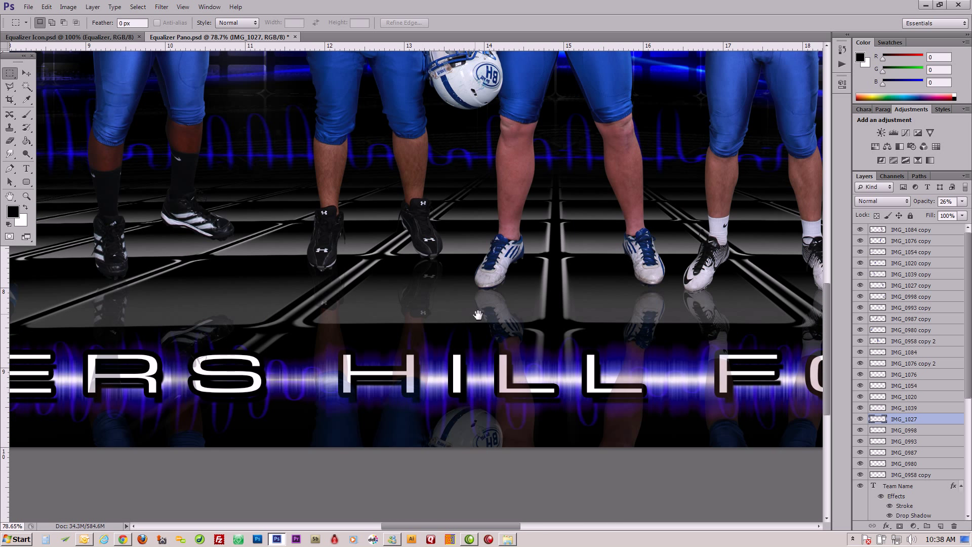
pyautogui.moveTo(310, 300); pyautogui.dragTo(373, 299)
pyautogui.moveTo(400, 397); pyautogui.dragTo(434, 460)
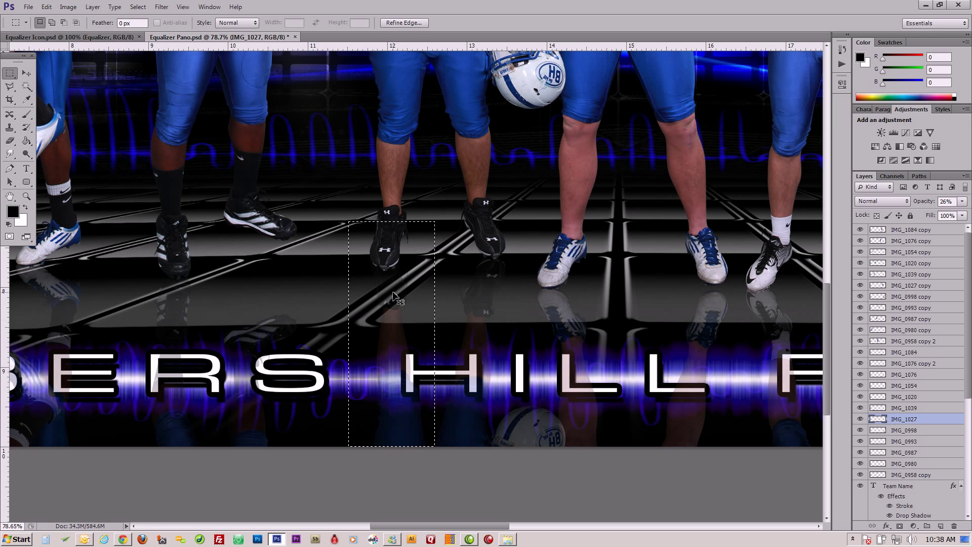
pyautogui.keyDown('ctrl'); pyautogui.rightClick(489, 286); pyautogui.keyUp('ctrl')
pyautogui.click(511, 293)
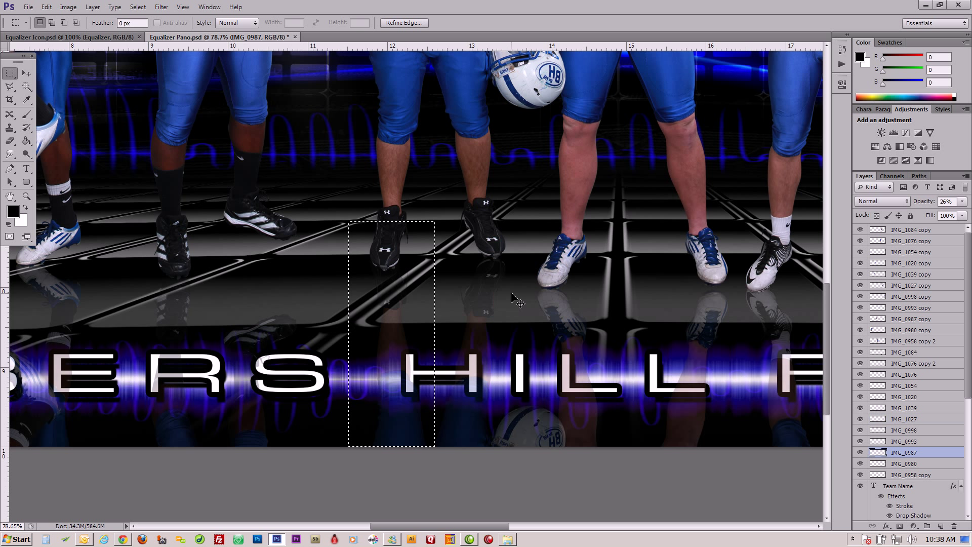
pyautogui.keyDown('ctrl'); pyautogui.click(878, 452); pyautogui.keyUp('ctrl')
# Step: Raise the selected rear-foot portion of the IMG_1020 reflection up beneath that player's lifted black shoe
pyautogui.moveTo(224, 321); pyautogui.dragTo(414, 401)
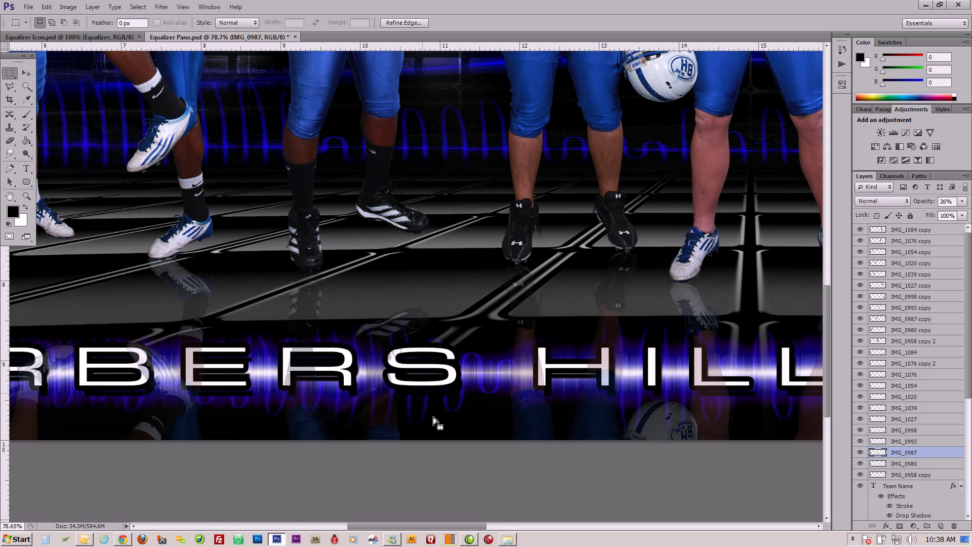
pyautogui.keyDown('ctrl'); pyautogui.rightClick(394, 324); pyautogui.keyUp('ctrl')
pyautogui.click(405, 335)
pyautogui.moveTo(400, 364); pyautogui.dragTo(396, 255)
# Step: Marquee-select the rear-foot portion of the IMG_1054 reflection and raise it beneath that player's white rear shoe
pyautogui.moveTo(278, 308); pyautogui.dragTo(573, 347)
pyautogui.moveTo(426, 328); pyautogui.dragTo(510, 452)
pyautogui.keyDown('ctrl'); pyautogui.click(458, 367); pyautogui.keyUp('ctrl')
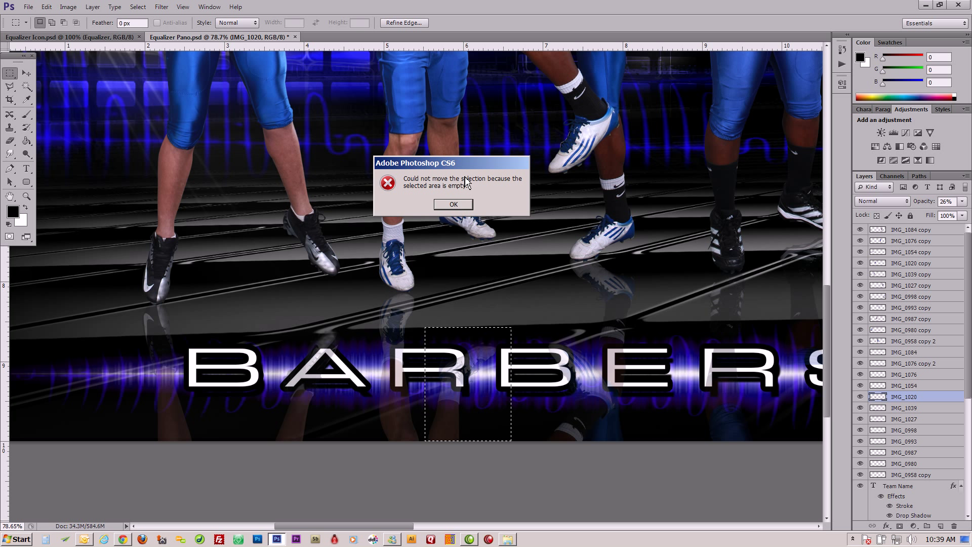
pyautogui.click(453, 205)
pyautogui.keyDown('ctrl'); pyautogui.rightClick(447, 409); pyautogui.keyUp('ctrl')
pyautogui.click(458, 411)
pyautogui.moveTo(458, 412); pyautogui.dragTo(459, 305)
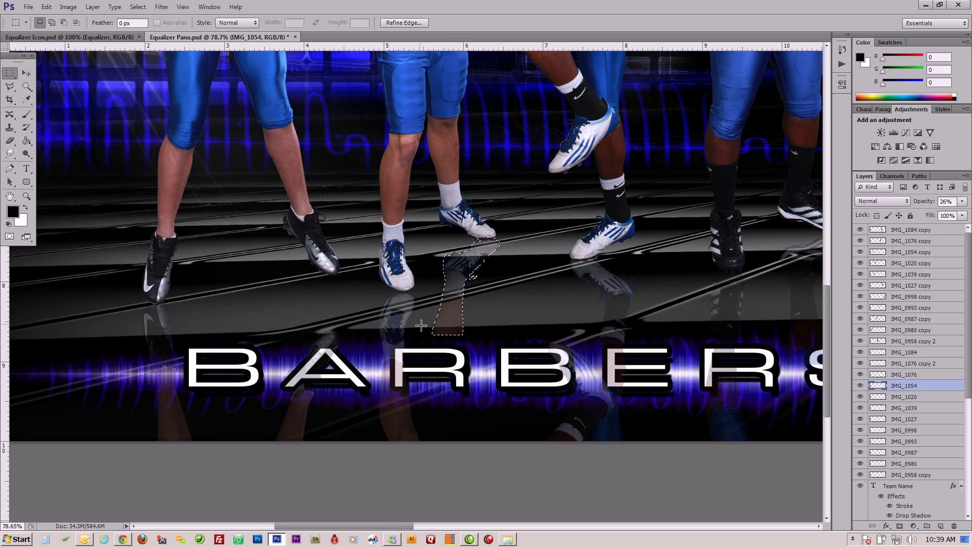
# Step: Marquee-select the foot portion of player 37's reflection (IMG_0980), raise it beneath his angled shoe, and clear the selection
pyautogui.hscroll(-5, 421, 325)
pyautogui.moveTo(467, 299); pyautogui.dragTo(545, 474)
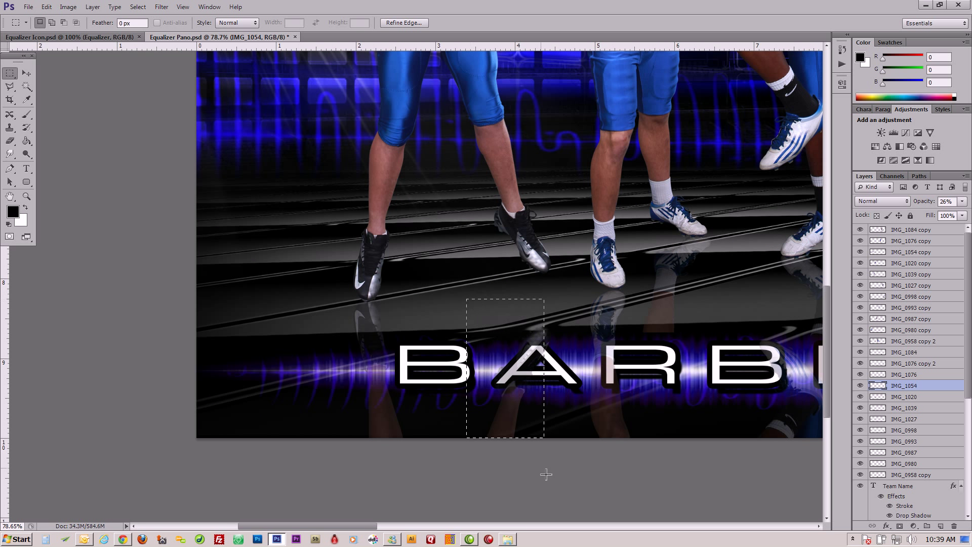
pyautogui.keyDown('ctrl'); pyautogui.rightClick(503, 423); pyautogui.keyUp('ctrl')
pyautogui.click(512, 425)
pyautogui.moveTo(513, 424); pyautogui.dragTo(511, 377)
pyautogui.click(467, 406)
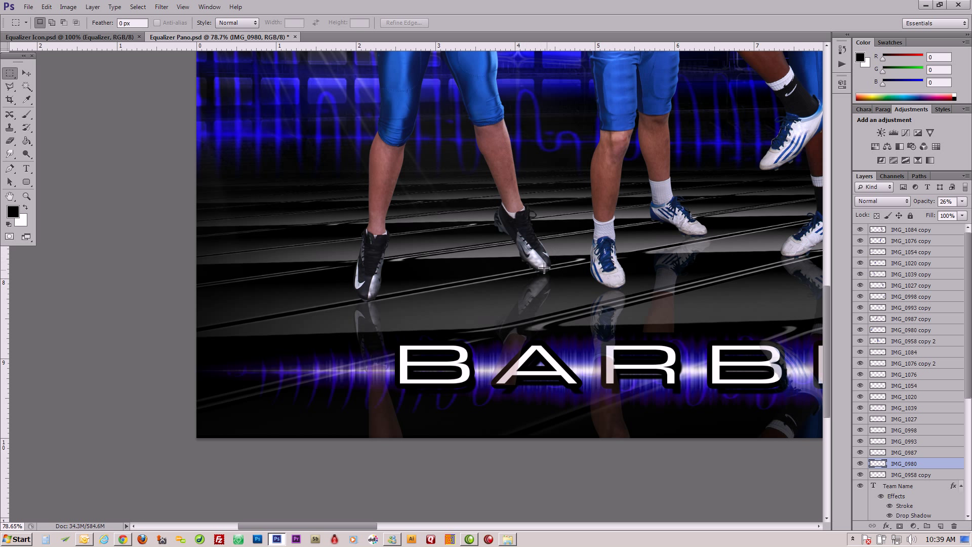
# Step: Select the rear-shoe part of the IMG_1020 reflection, skew it vertically 31.19° and stretch its height to 120.26% to follow the shoe's angle
pyautogui.moveTo(669, 331); pyautogui.dragTo(407, 322)
pyautogui.moveTo(608, 286); pyautogui.dragTo(510, 289)
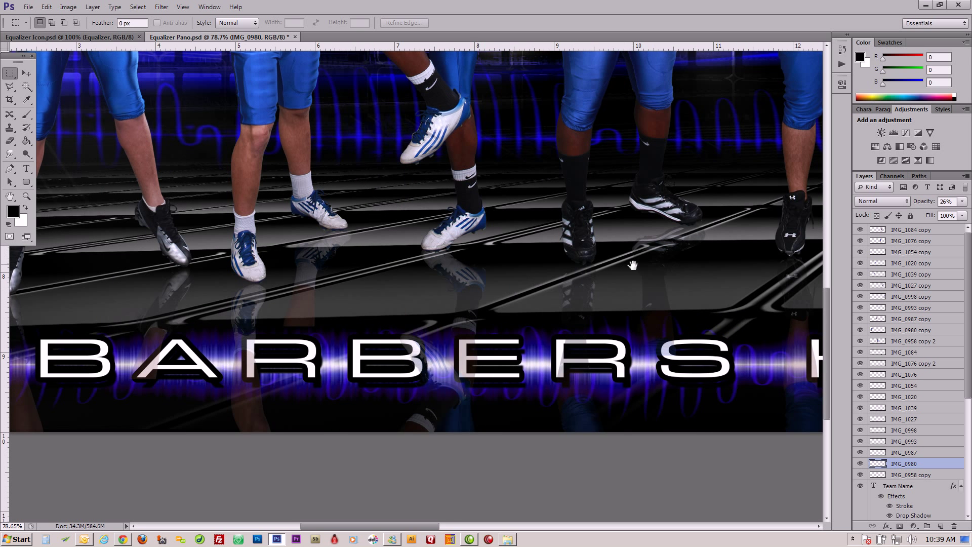
pyautogui.moveTo(632, 264); pyautogui.dragTo(545, 268)
pyautogui.moveTo(623, 267); pyautogui.dragTo(557, 265)
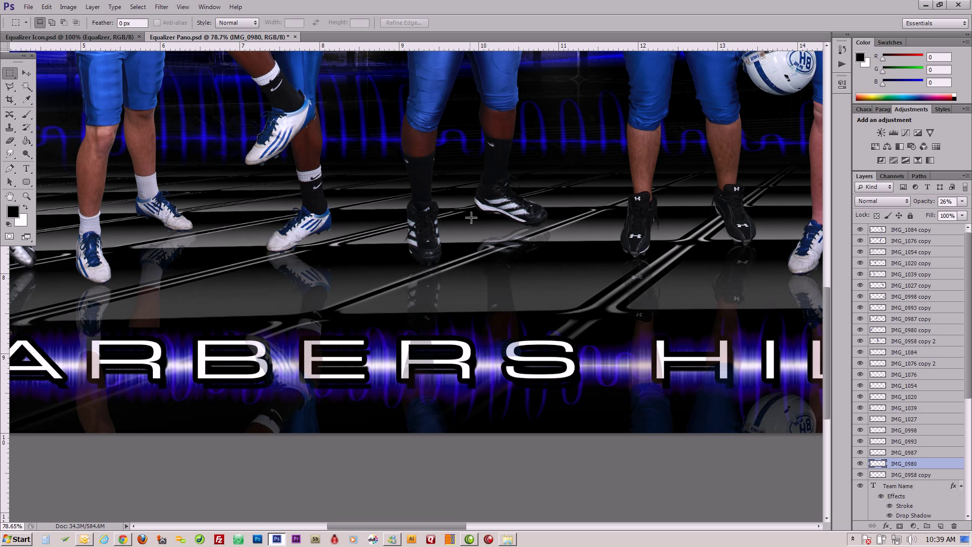
pyautogui.moveTo(521, 276); pyautogui.dragTo(562, 362)
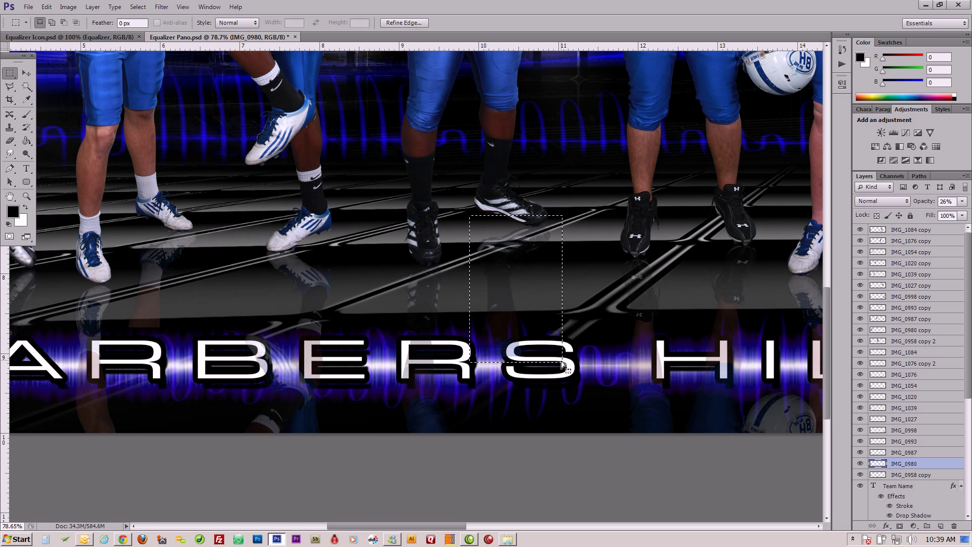
pyautogui.hotkey('ctrl', 't')
pyautogui.click(463, 265)
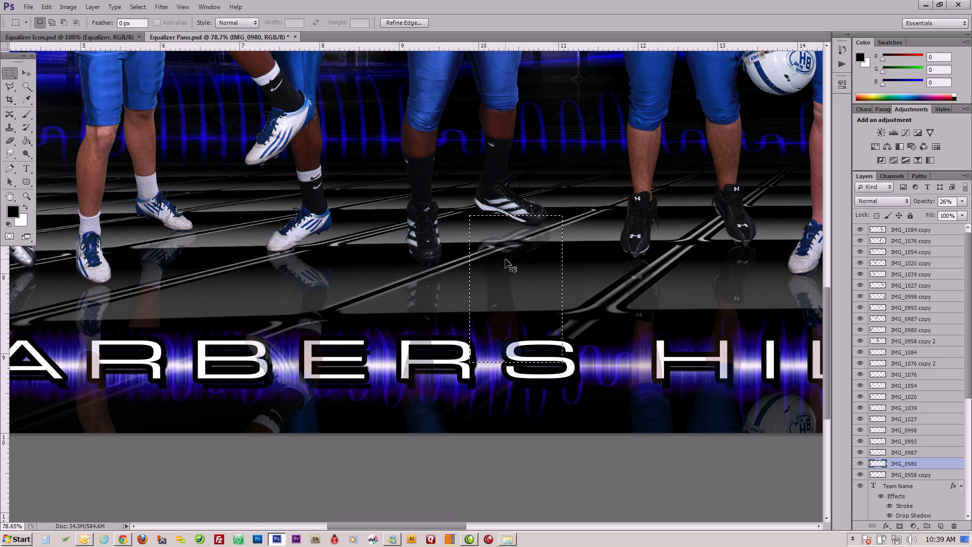
pyautogui.keyDown('ctrl'); pyautogui.click(506, 272); pyautogui.keyUp('ctrl')
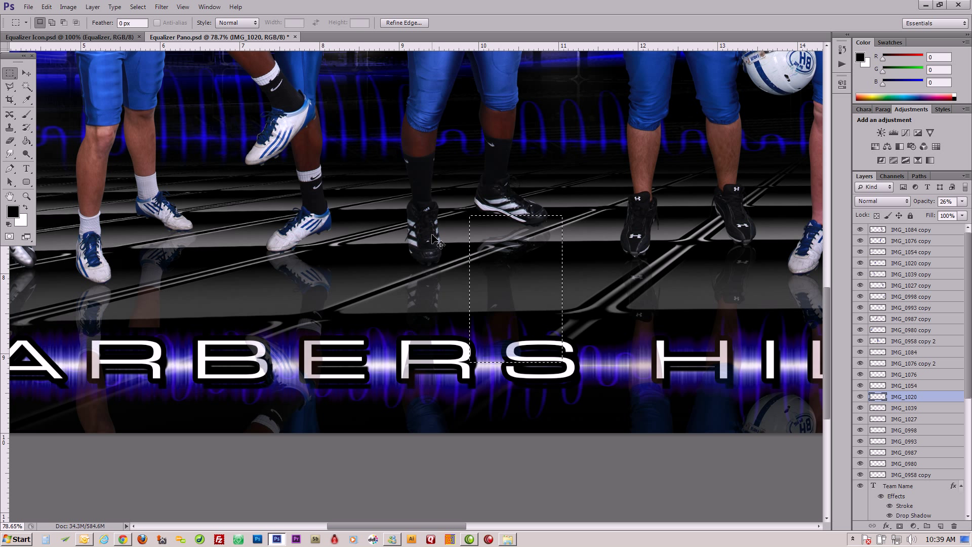
pyautogui.hotkey('ctrl', 't')
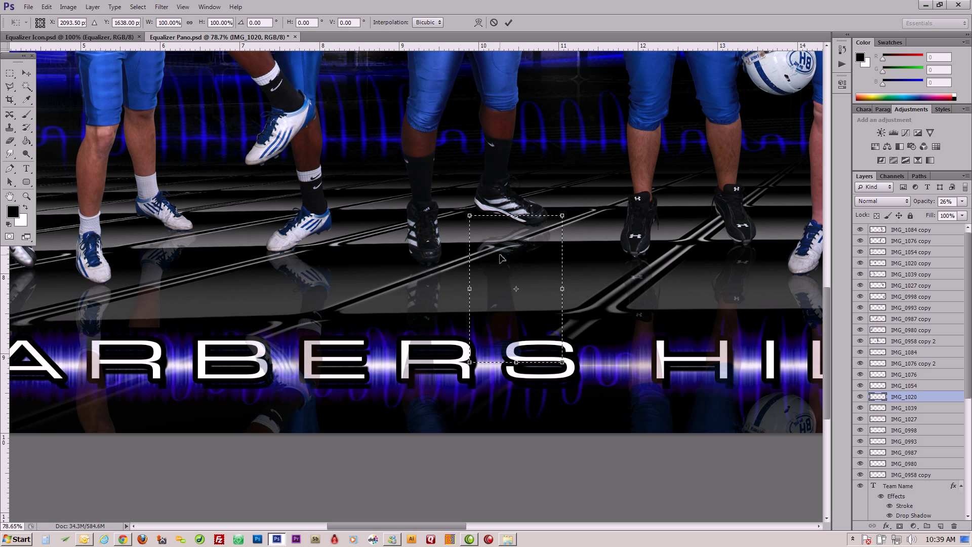
pyautogui.rightClick(500, 259)
pyautogui.click(526, 300)
pyautogui.moveTo(470, 291); pyautogui.dragTo(467, 249)
pyautogui.moveTo(563, 288); pyautogui.dragTo(563, 306)
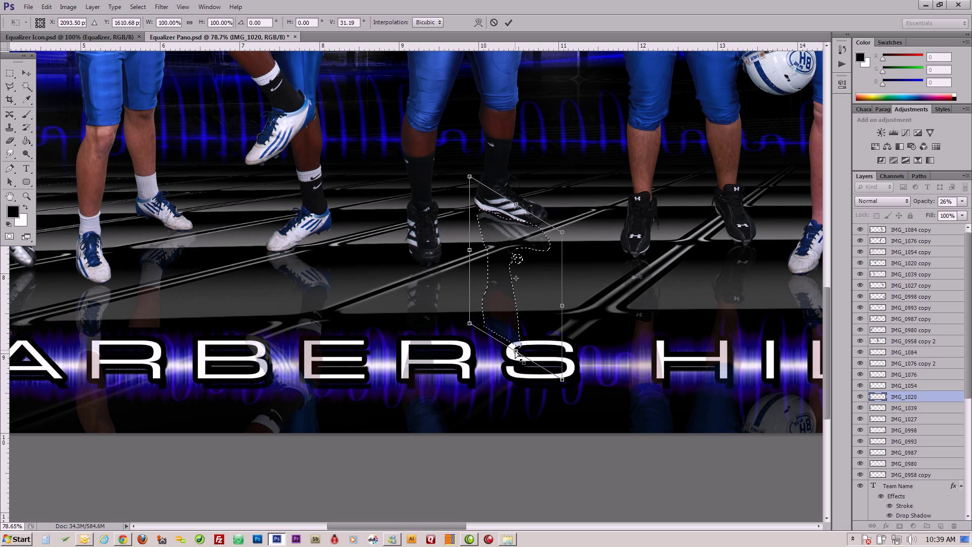
pyautogui.moveTo(516, 352); pyautogui.dragTo(516, 382)
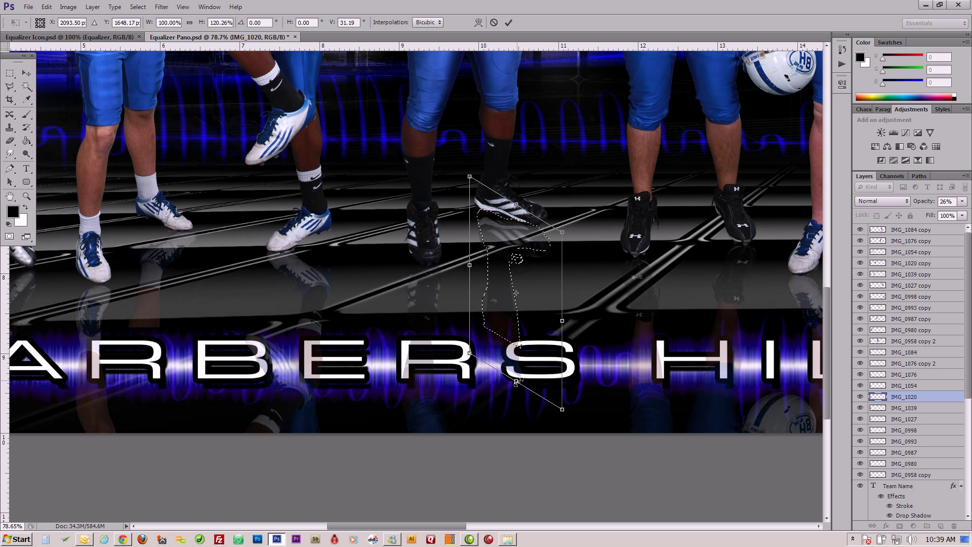
pyautogui.click(509, 23)
pyautogui.click(523, 237)
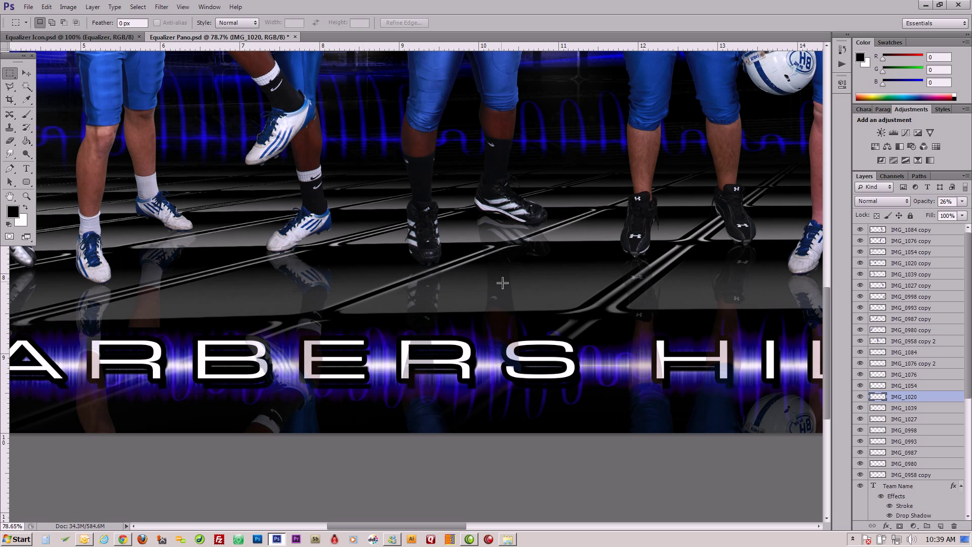
# Step: Examine the fitted reflections beneath the players across the whole panorama
pyautogui.moveTo(625, 275); pyautogui.dragTo(427, 267)
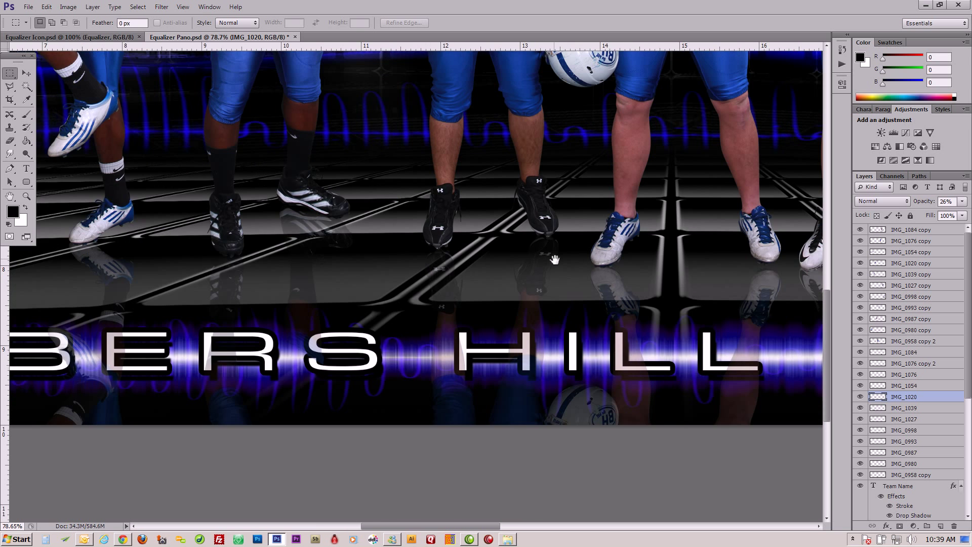
pyautogui.moveTo(555, 258); pyautogui.dragTo(421, 253)
pyautogui.moveTo(590, 253); pyautogui.dragTo(491, 251)
pyautogui.moveTo(413, 250); pyautogui.dragTo(625, 254)
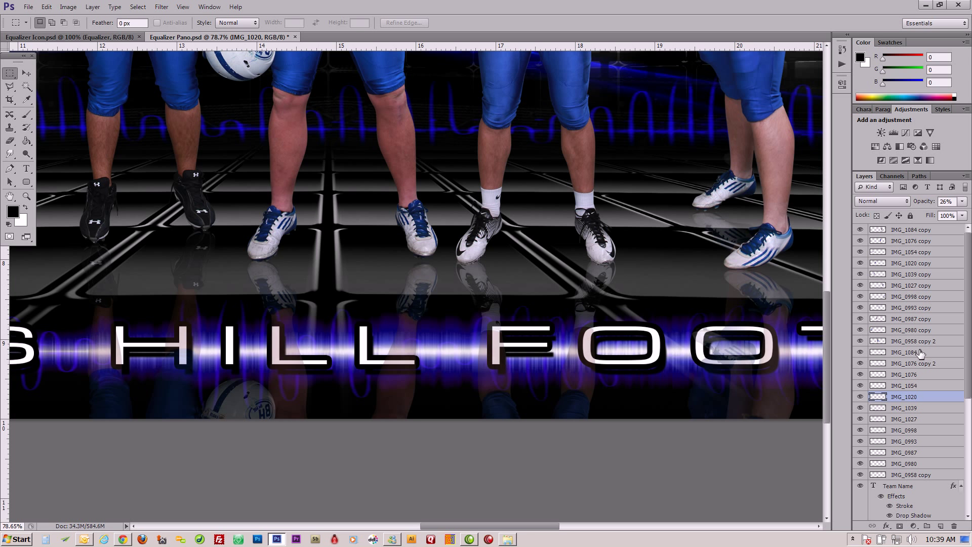
pyautogui.scroll(-5, 714, 290)
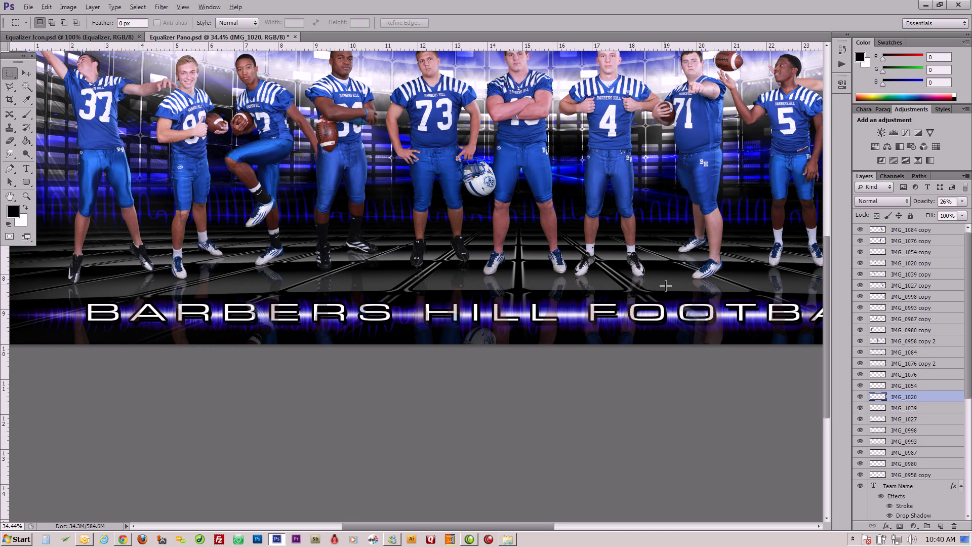
pyautogui.scroll(-1, 665, 286)
pyautogui.moveTo(716, 284); pyautogui.dragTo(570, 273)
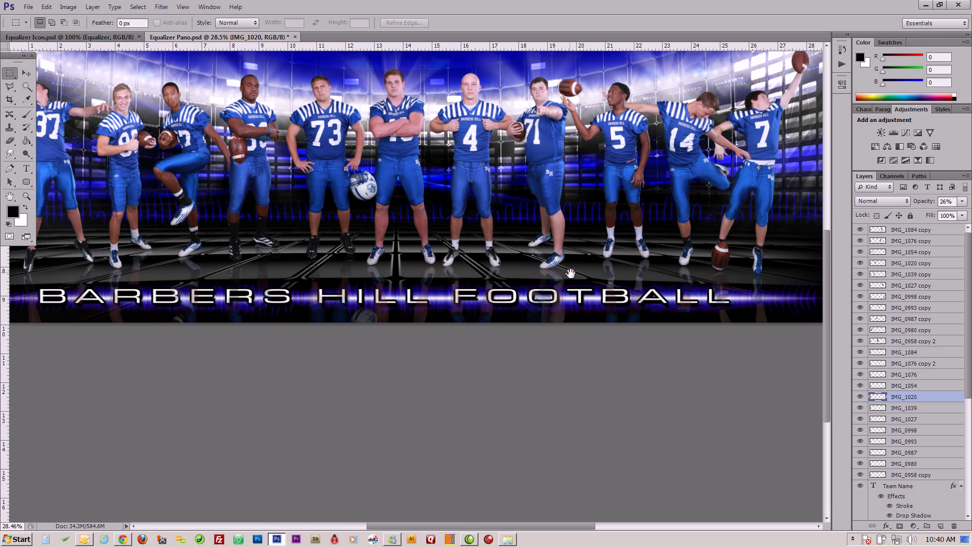
# Step: Merge all the reflection layers, from IMG_1084 down to IMG_0958 copy, into a single layer
pyautogui.click(26, 73)
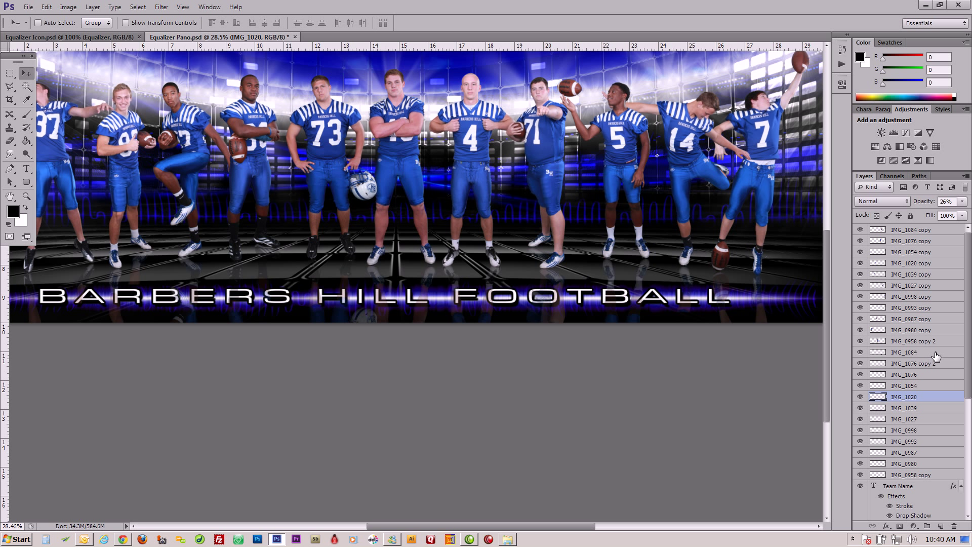
pyautogui.keyDown('shift'); pyautogui.click(934, 476); pyautogui.keyUp('shift')
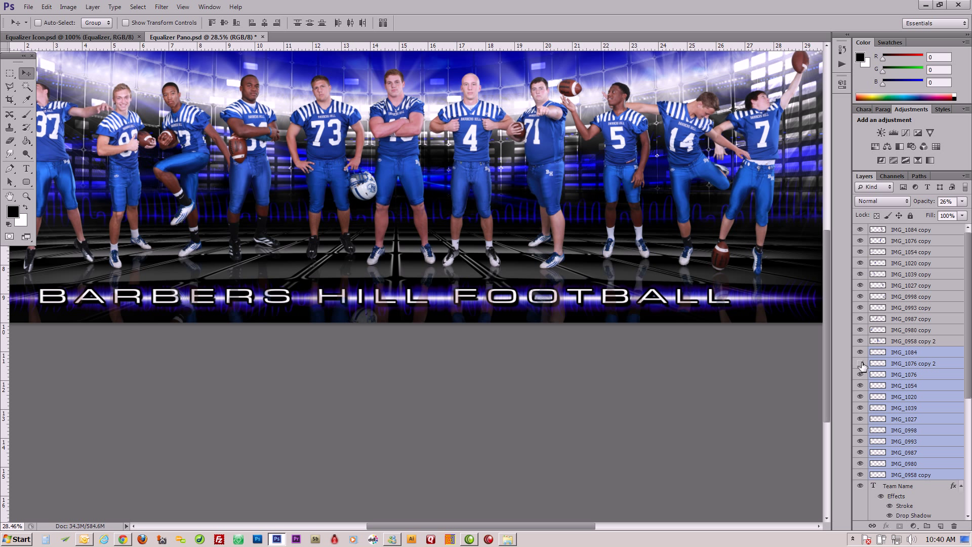
pyautogui.keyDown('ctrl'); pyautogui.click(937, 342); pyautogui.keyUp('ctrl')
pyautogui.keyDown('ctrl'); pyautogui.click(937, 342); pyautogui.keyUp('ctrl')
pyautogui.rightClick(939, 393)
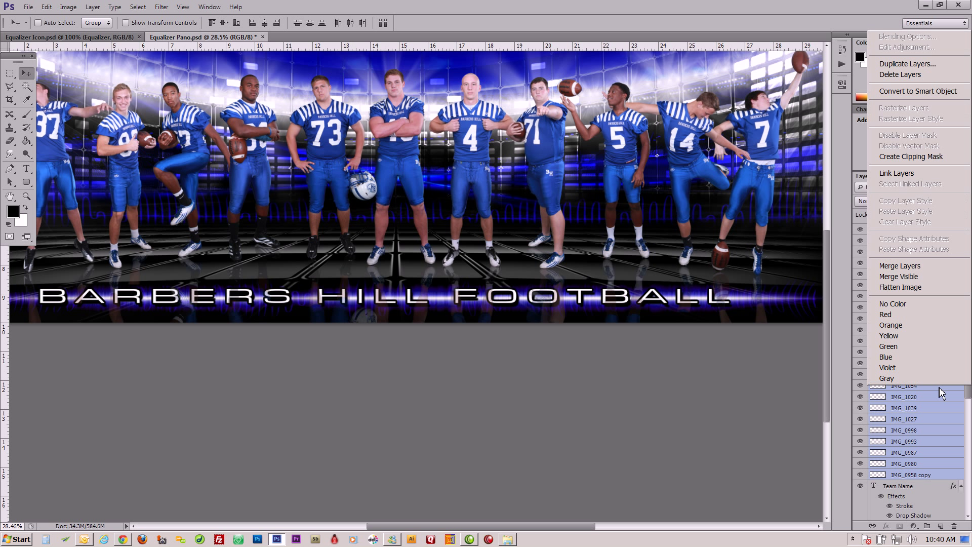
pyautogui.click(931, 267)
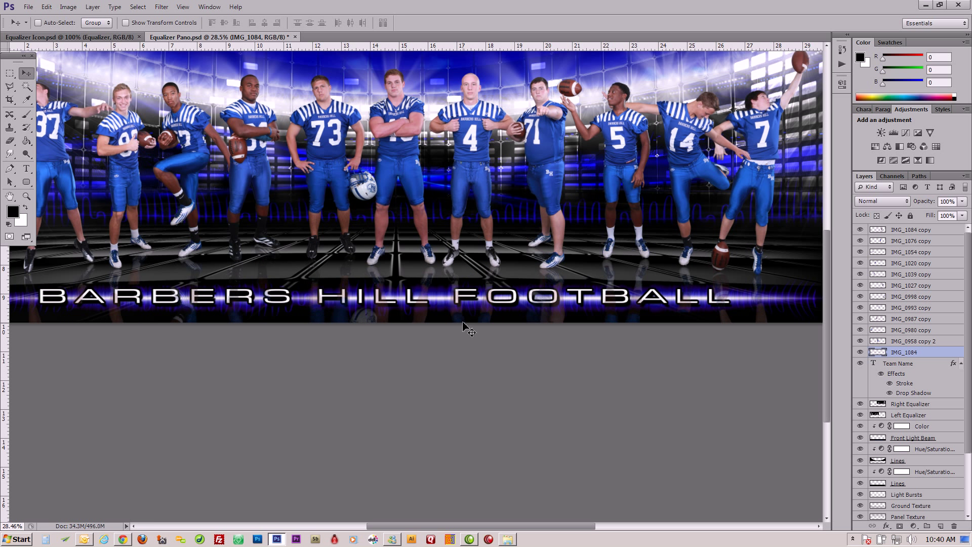
# Step: Erase the lower part of the merged reflections over the team name with a soft 825 px Eraser at 0% hardness
pyautogui.click(10, 140)
pyautogui.scroll(-1, 352, 227)
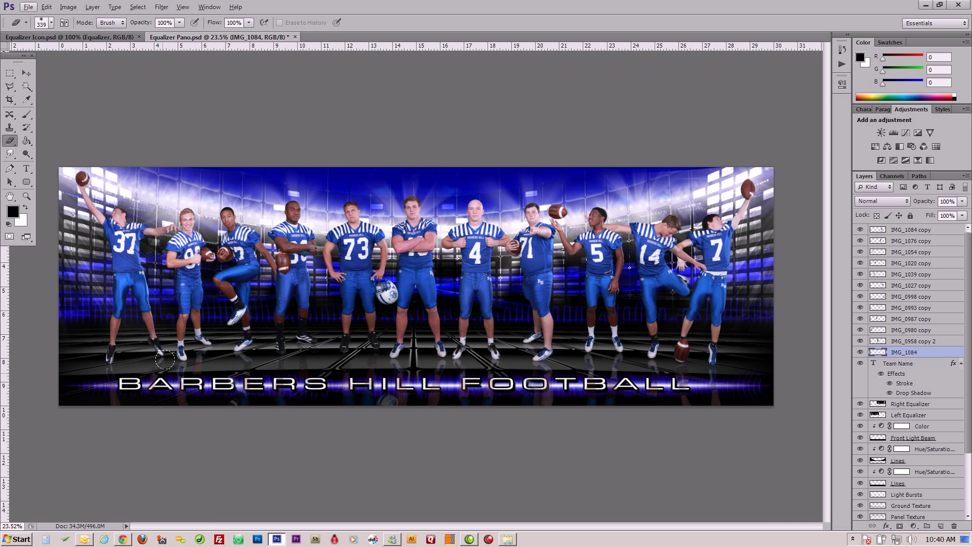
pyautogui.rightClick(310, 297)
pyautogui.moveTo(406, 323); pyautogui.dragTo(410, 325)
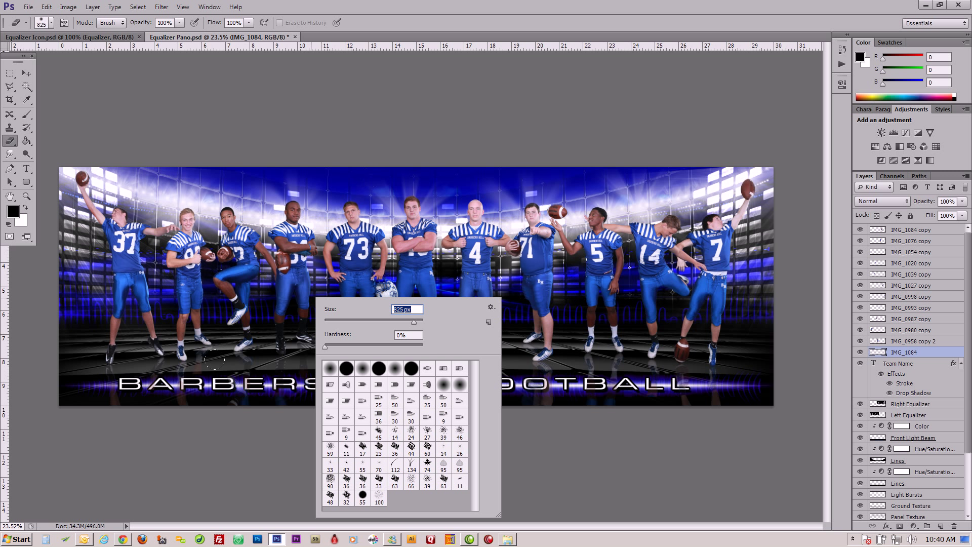
pyautogui.press('Return')
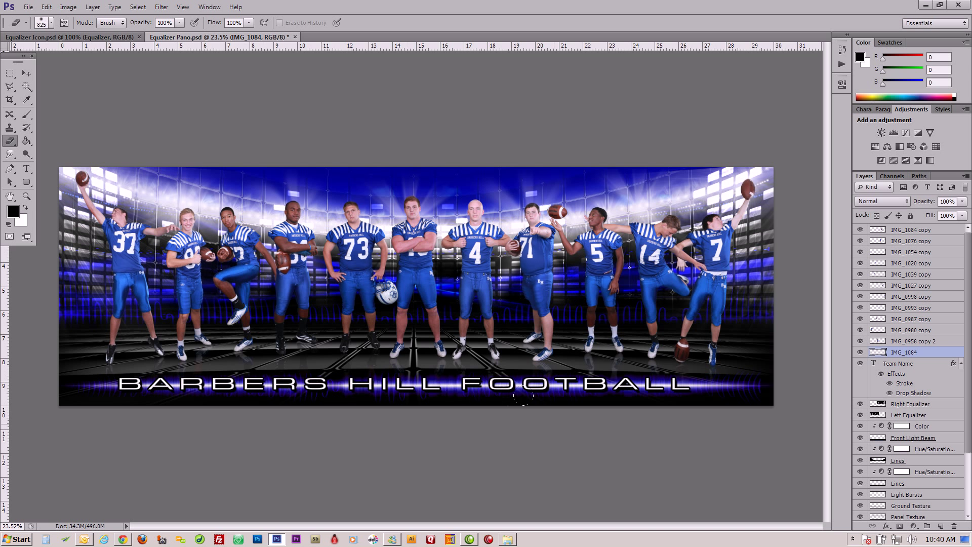
# Step: Inspect the faded reflections up close and across the full panorama, and switch to the Equalizer Icon.psd document
pyautogui.click(26, 196)
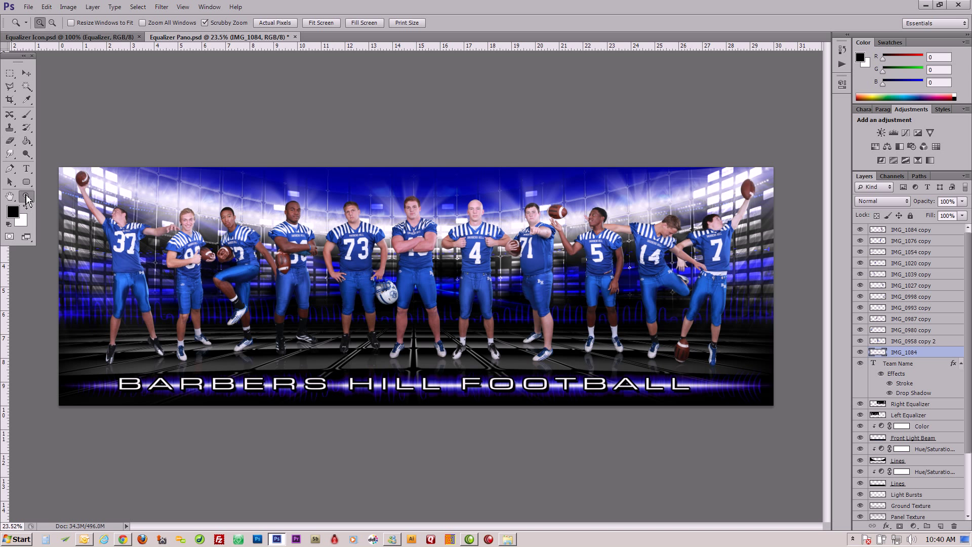
pyautogui.click(433, 294)
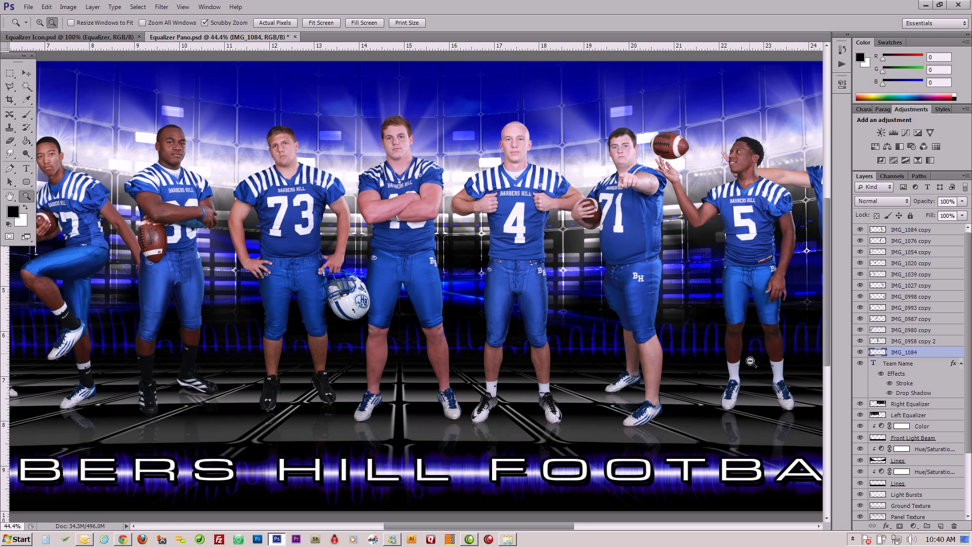
pyautogui.keyDown('alt'); pyautogui.click(510, 279); pyautogui.keyUp('alt')
pyautogui.keyDown('alt'); pyautogui.click(509, 279); pyautogui.keyUp('alt')
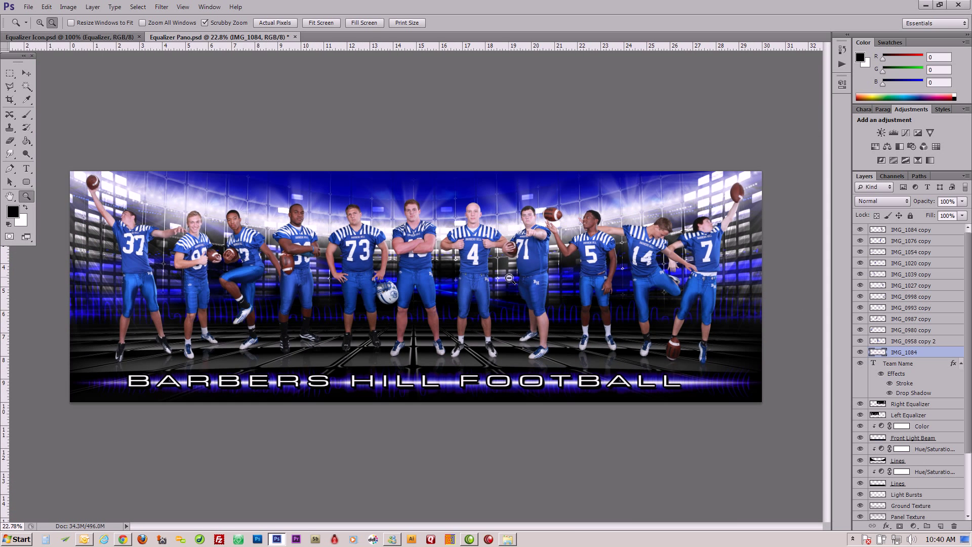
pyautogui.click(26, 74)
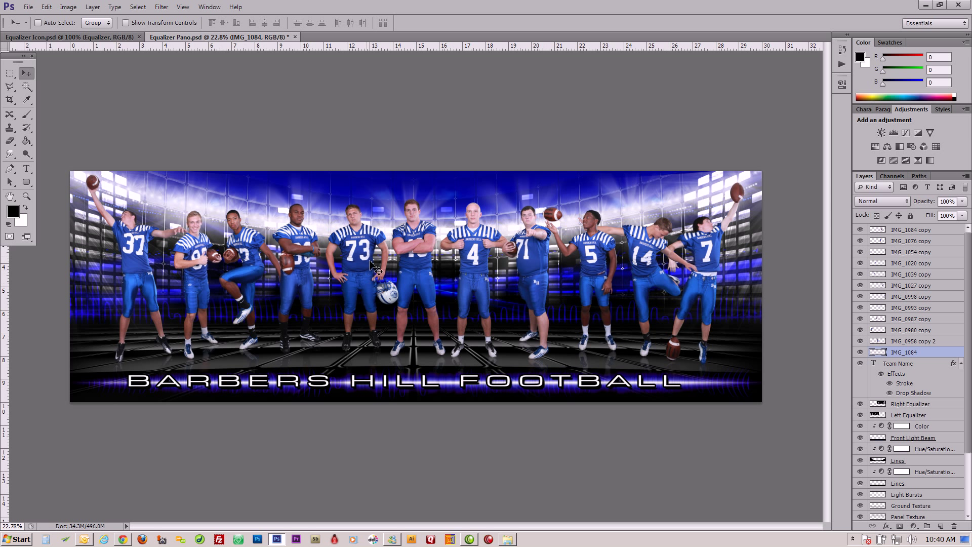
pyautogui.click(91, 39)
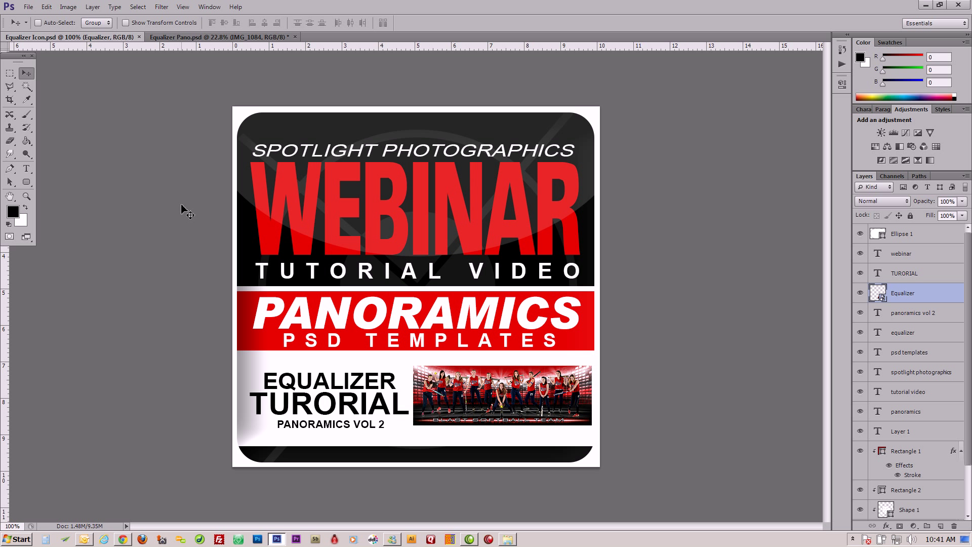